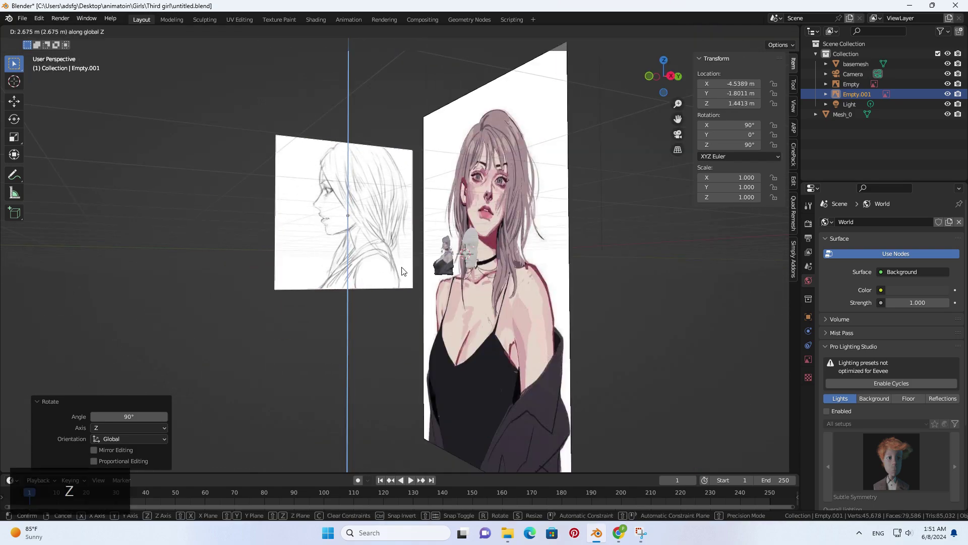
Confirm the side sketch's height, then give the portrait image Front depth, reduced opacity and no display in perspective views.
{"action": "left_click", "coordinate": [404, 271]}
{"action": "left_click", "coordinate": [851, 84]}
{"action": "left_click", "coordinate": [809, 359]}
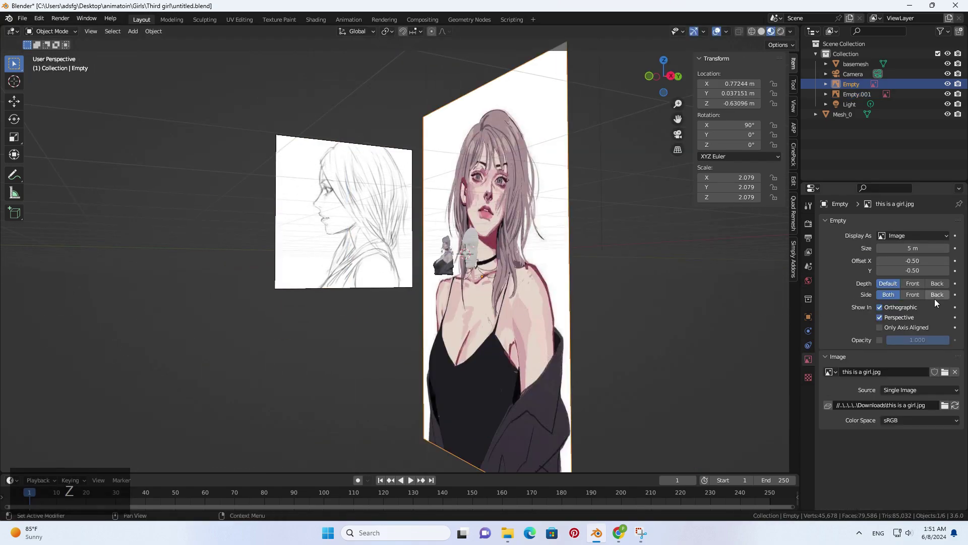
{"action": "left_click", "coordinate": [914, 284]}
{"action": "left_click", "coordinate": [903, 317]}
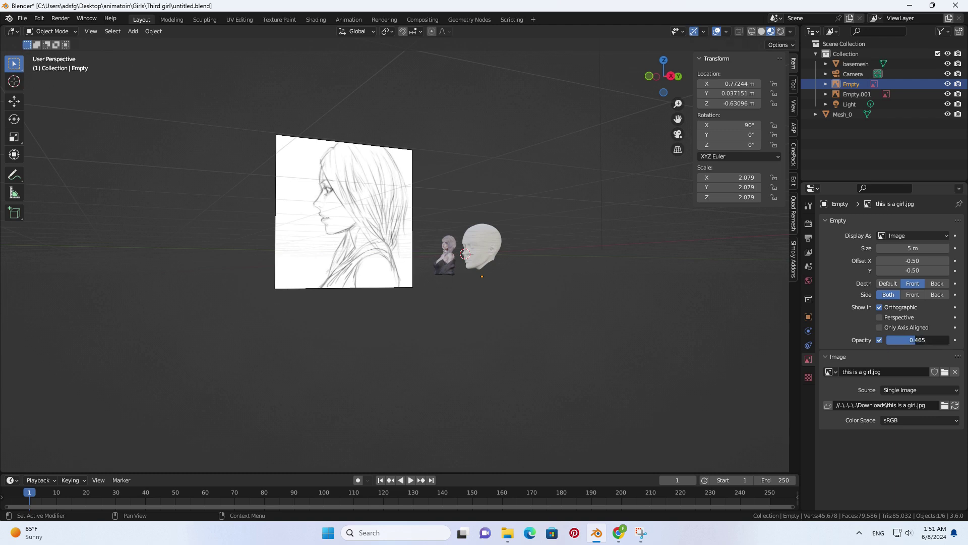
Give the side-profile sketch Front depth and 0.197 opacity, hide it in perspective, and check both references in orthographic front and side views.
{"action": "left_click", "coordinate": [333, 204]}
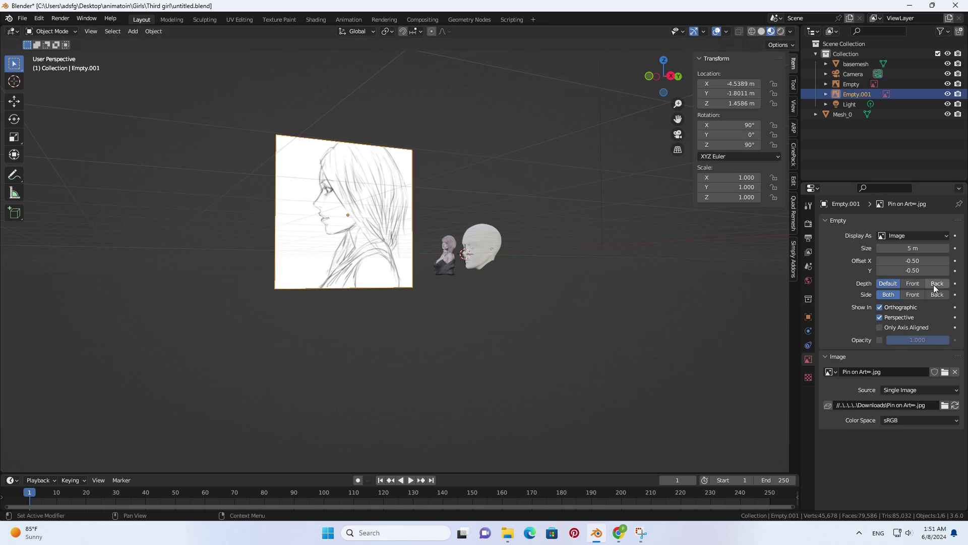
{"action": "left_click", "coordinate": [881, 317]}
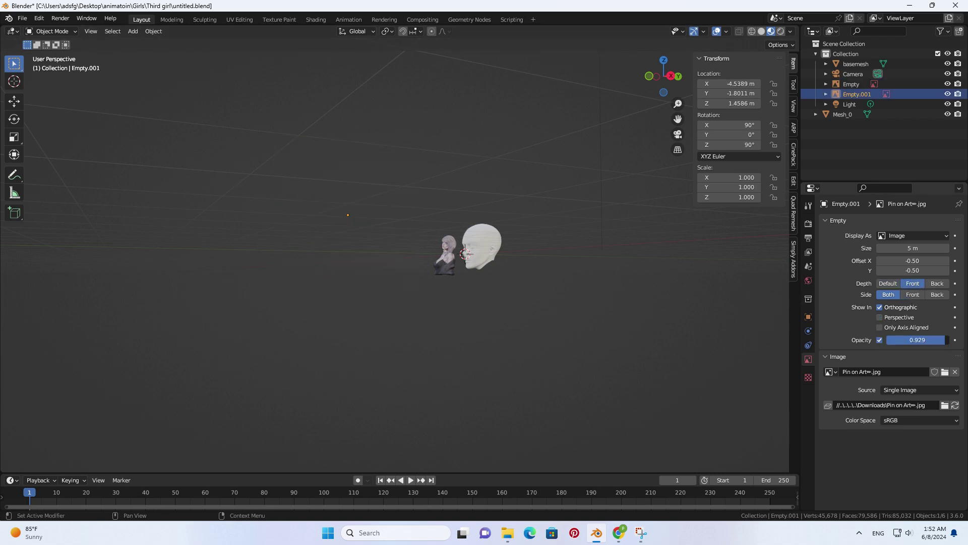
{"action": "key", "text": "KP_5"}
{"action": "key", "text": "KP_1"}
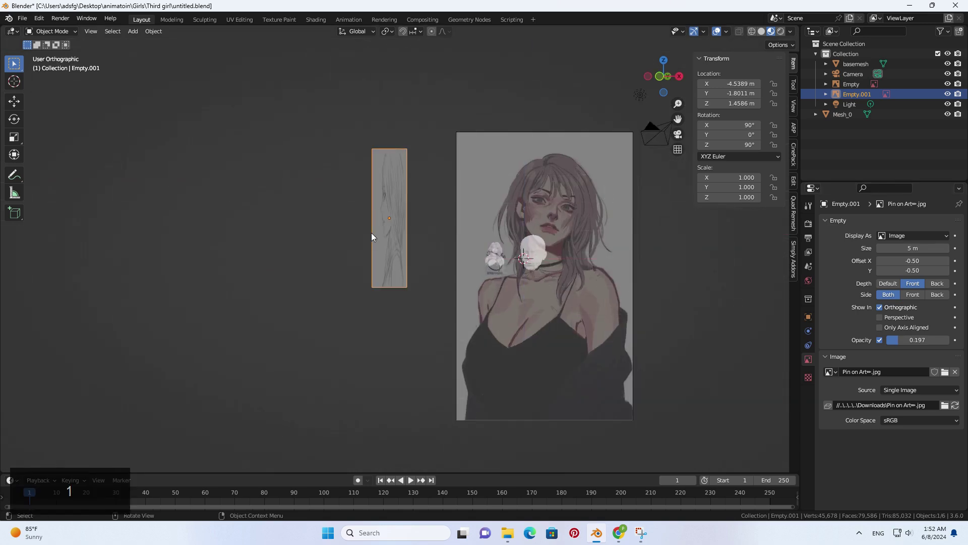
{"action": "key", "text": "KP_3"}
{"action": "key", "text": "KP_1"}
Scale the small girl bust mesh up to about 3.2 times its size in front view.
{"action": "scroll", "coordinate": [531, 284], "scroll_direction": "up", "scroll_amount": 2}
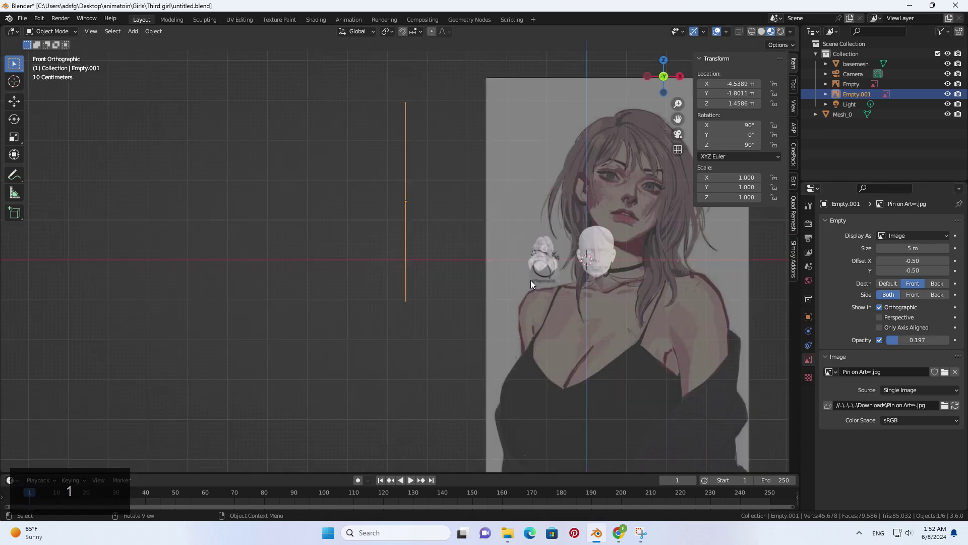
{"action": "middle_click_drag", "start_coordinate": [598, 234], "coordinate": [583, 232], "text": "shift"}
{"action": "left_click", "coordinate": [530, 259]}
{"action": "key", "text": "s"}
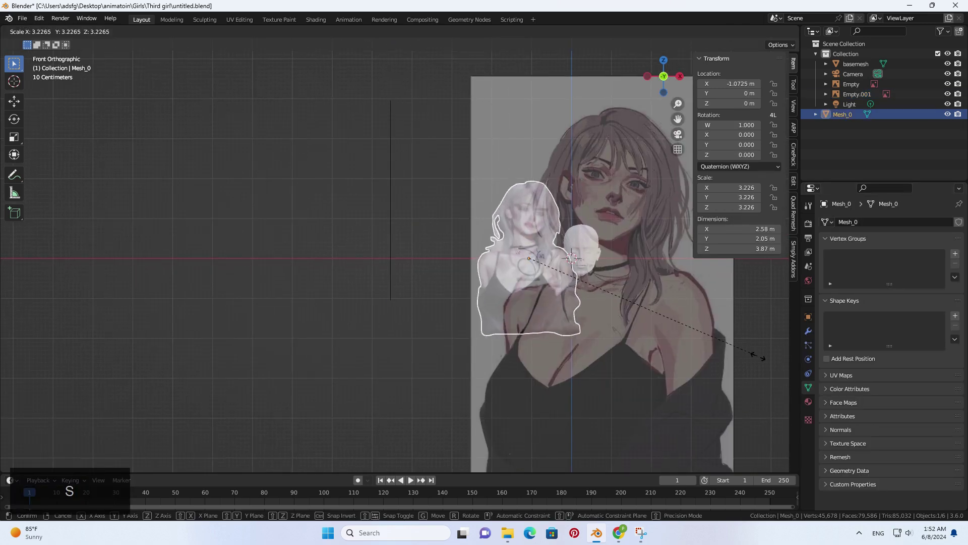
{"action": "left_click", "coordinate": [757, 355]}
Move the girl bust about 7.05 m along X to clear the portrait image, and raise it along Z.
{"action": "key", "text": "g"}
{"action": "key", "text": "x"}
{"action": "right_click", "coordinate": [626, 305]}
{"action": "scroll", "coordinate": [567, 301], "scroll_direction": "down", "scroll_amount": 4}
{"action": "key", "text": "g"}
{"action": "key", "text": "x"}
{"action": "left_click", "coordinate": [627, 300]}
{"action": "key", "text": "g"}
{"action": "key", "text": "z"}
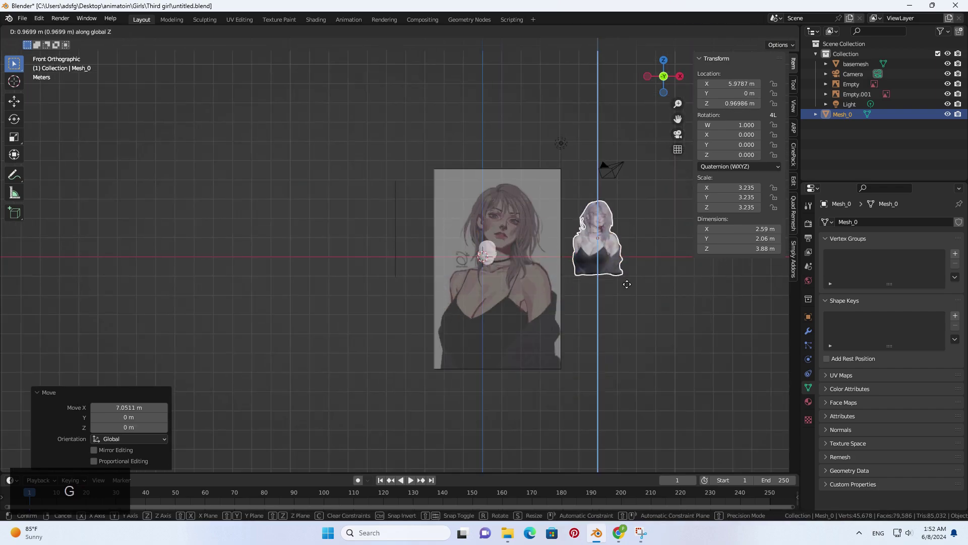
{"action": "left_click", "coordinate": [624, 270]}
Scale the base head mesh up by about 2.5 in front view.
{"action": "left_click", "coordinate": [487, 256]}
{"action": "scroll", "coordinate": [537, 309], "scroll_direction": "up", "scroll_amount": 3}
{"action": "key", "text": "s"}
{"action": "left_click", "coordinate": [594, 346]}
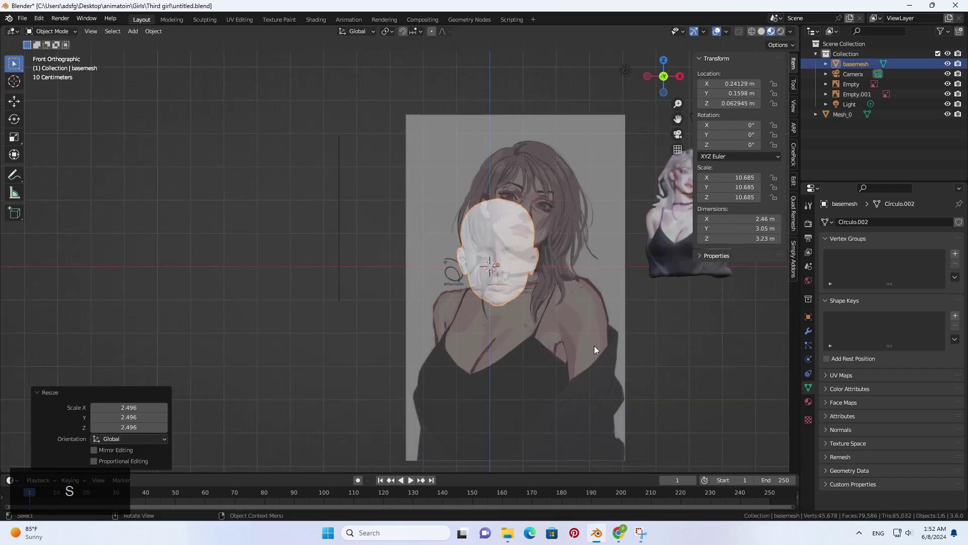
Move the base head mesh beside the girl bust, to about X 8.5 m and Z 1.14 m.
{"action": "key", "text": "g"}
{"action": "right_click", "coordinate": [593, 319]}
{"action": "scroll", "coordinate": [535, 323], "scroll_direction": "down", "scroll_amount": 3}
{"action": "key", "text": "g"}
{"action": "left_click", "coordinate": [640, 283]}
{"action": "middle_click_drag", "start_coordinate": [638, 277], "coordinate": [579, 281], "text": "shift"}
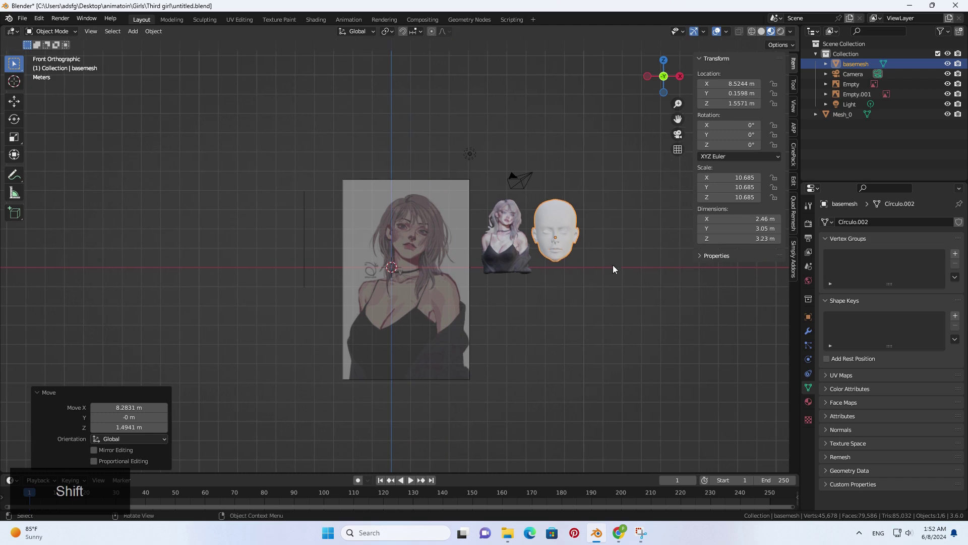
{"action": "key", "text": "g"}
{"action": "left_click", "coordinate": [594, 270]}
{"action": "scroll", "coordinate": [592, 269], "scroll_direction": "up", "scroll_amount": 1}
{"action": "scroll", "coordinate": [592, 270], "scroll_direction": "up", "scroll_amount": 4}
{"action": "middle_click_drag", "start_coordinate": [656, 240], "coordinate": [417, 235], "text": "shift"}
{"action": "scroll", "coordinate": [592, 251], "scroll_direction": "down", "scroll_amount": 3}
{"action": "middle_click_drag", "start_coordinate": [416, 280], "coordinate": [531, 285], "text": "shift"}
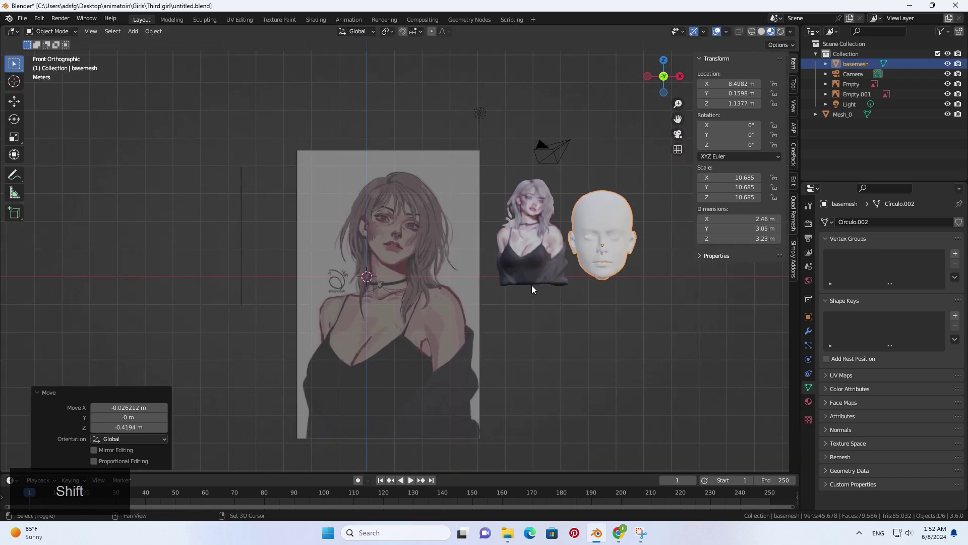
Add a UV sphere with 32 segments and 16 rings, and scale it up to about 1.75.
{"action": "left_click", "coordinate": [325, 242]}
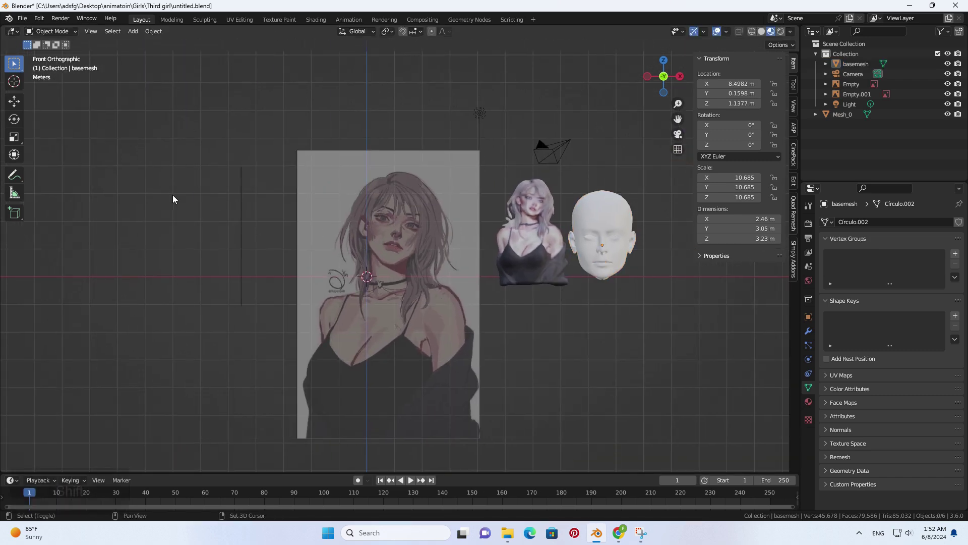
{"action": "key", "text": "shift+a"}
{"action": "mouse_move", "coordinate": [175, 195]}
{"action": "left_click", "coordinate": [265, 225]}
{"action": "key", "text": "s"}
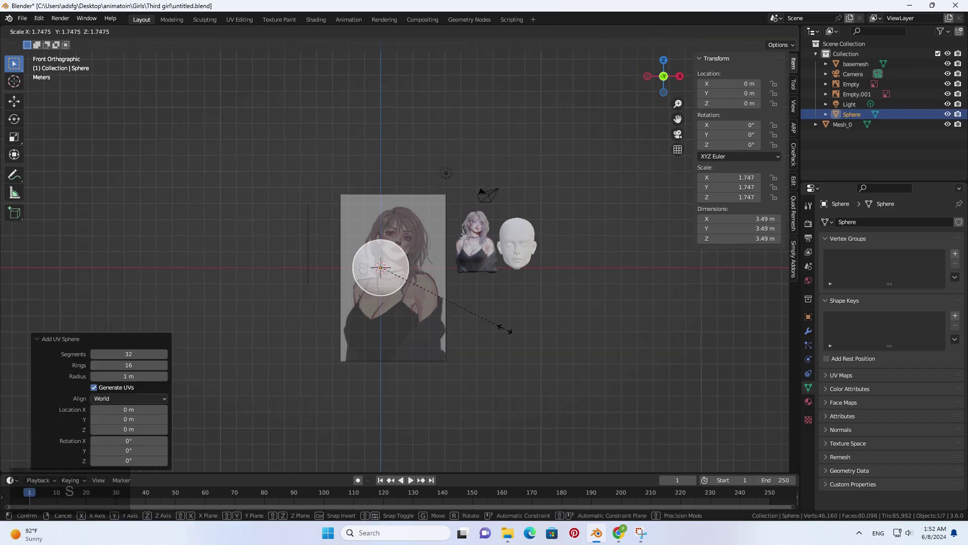
{"action": "left_click", "coordinate": [501, 326]}
Move and resize the sphere to cover the head in the front portrait, about 2.8 m in diameter.
{"action": "key", "text": "g"}
{"action": "left_click", "coordinate": [446, 272]}
{"action": "scroll", "coordinate": [497, 324], "scroll_direction": "up", "scroll_amount": 2}
{"action": "key", "text": "s"}
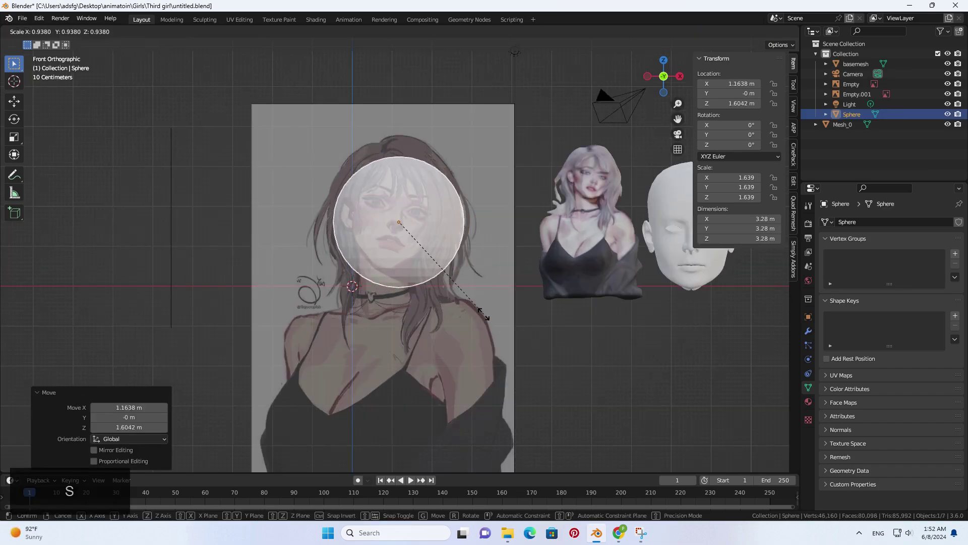
{"action": "left_click", "coordinate": [464, 288]}
{"action": "key", "text": "g"}
{"action": "left_click", "coordinate": [460, 252]}
{"action": "key", "text": "s"}
{"action": "left_click", "coordinate": [486, 280]}
{"action": "key", "text": "g"}
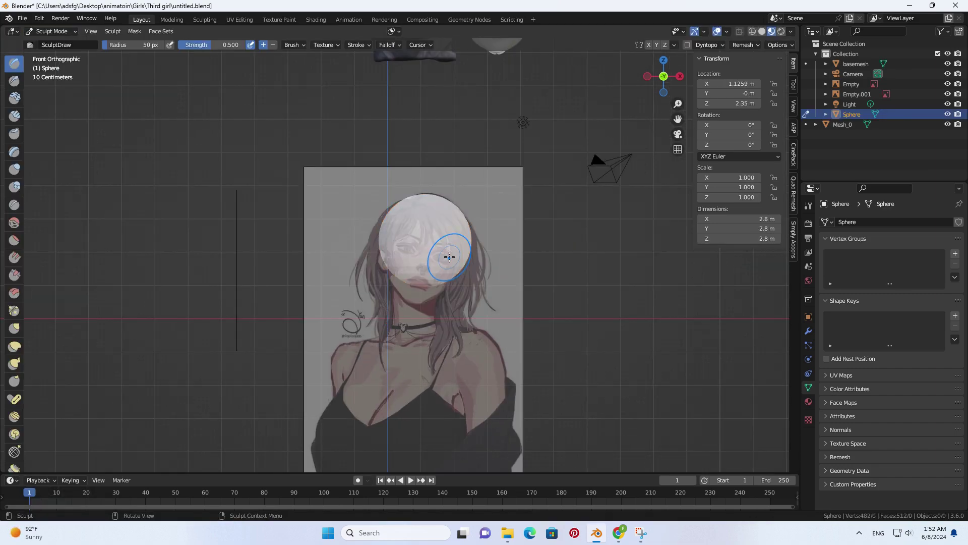
Remesh the sphere in Sculpt Mode with a voxel size of 0.1 m.
{"action": "left_click", "coordinate": [743, 44]}
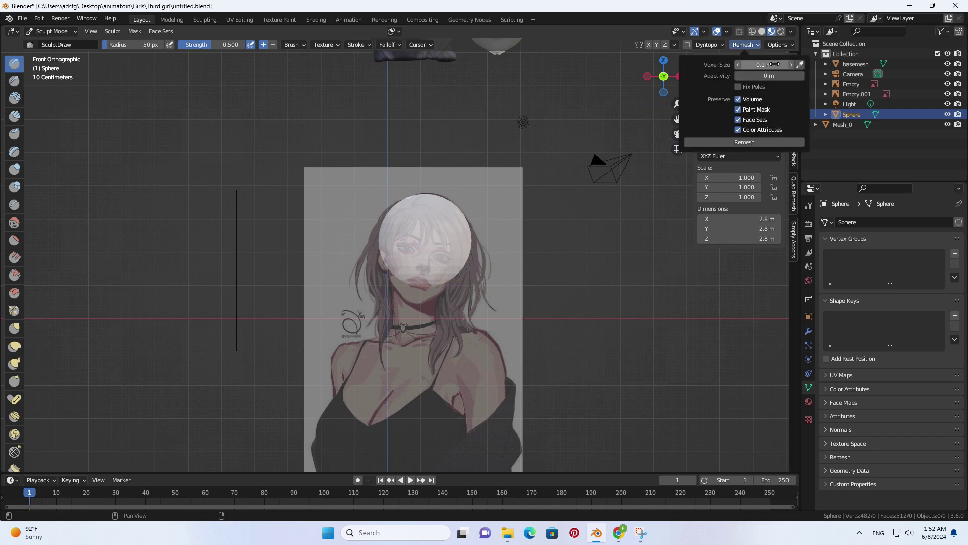
{"action": "left_click", "coordinate": [444, 236]}
{"action": "left_click", "coordinate": [743, 45]}
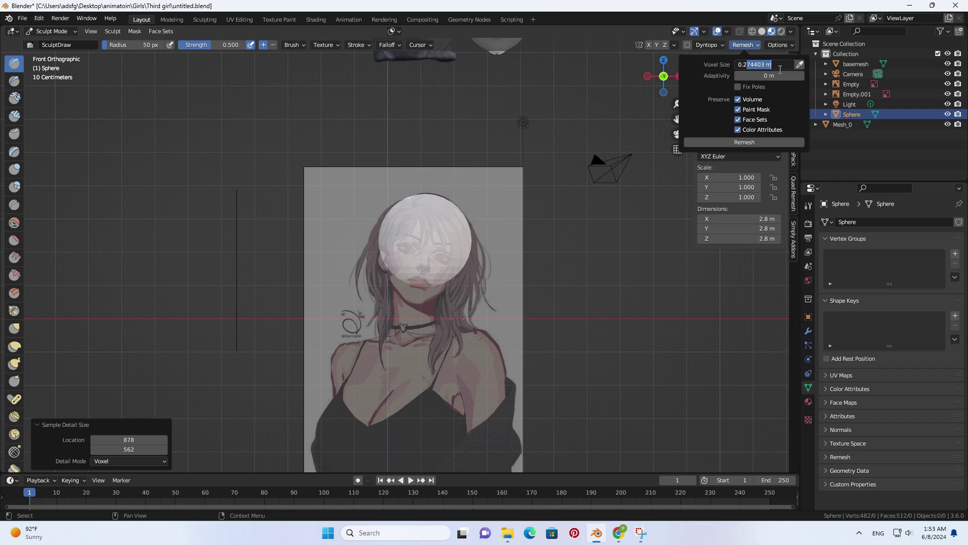
{"action": "key", "text": "BackSpace"}
{"action": "type", "text": "1"}
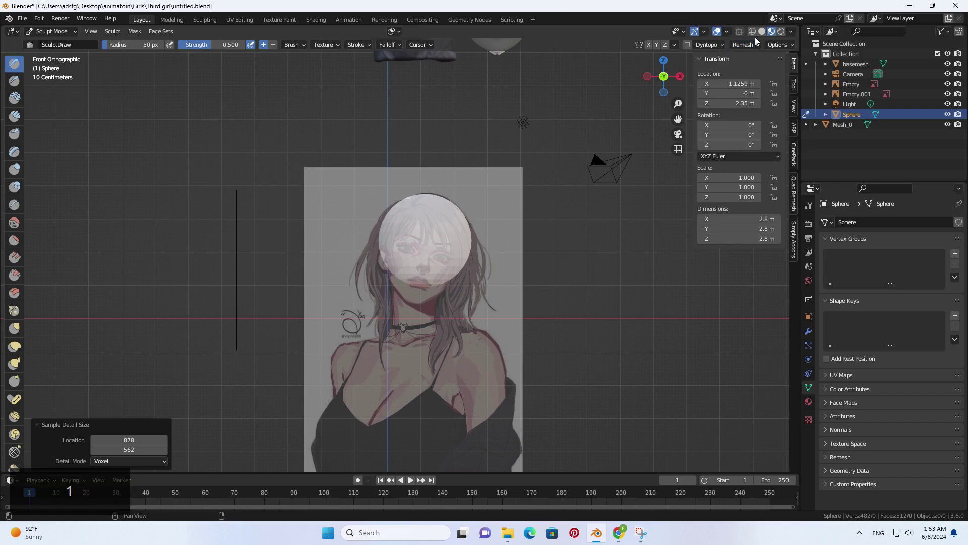
{"action": "left_click", "coordinate": [752, 44]}
{"action": "left_click", "coordinate": [751, 142]}
{"action": "scroll", "coordinate": [428, 253], "scroll_direction": "up", "scroll_amount": 1}
{"action": "scroll", "coordinate": [452, 253], "scroll_direction": "down", "scroll_amount": 1}
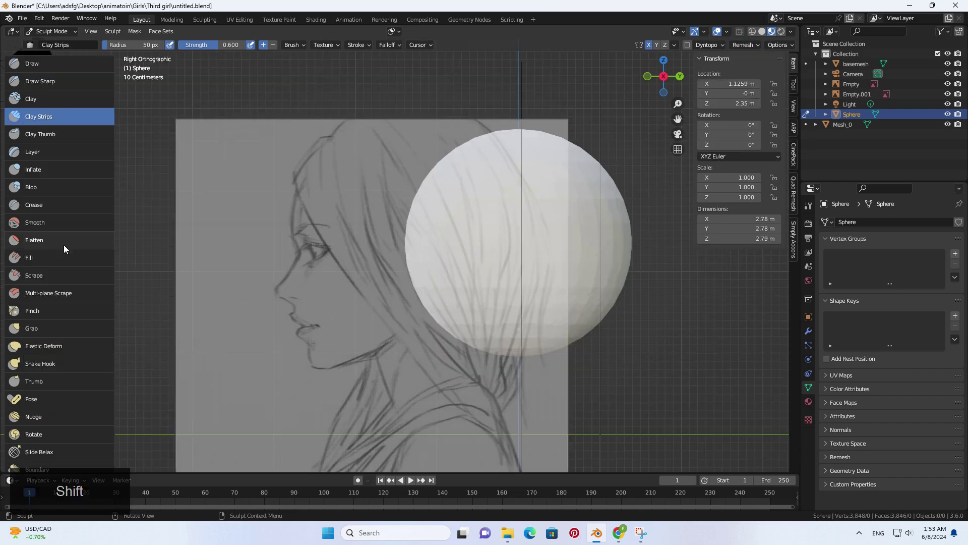
Mask the sphere except for a round patch on each side, using the Mask brush at 88 px radius.
{"action": "key", "text": "m"}
{"action": "key", "text": "f"}
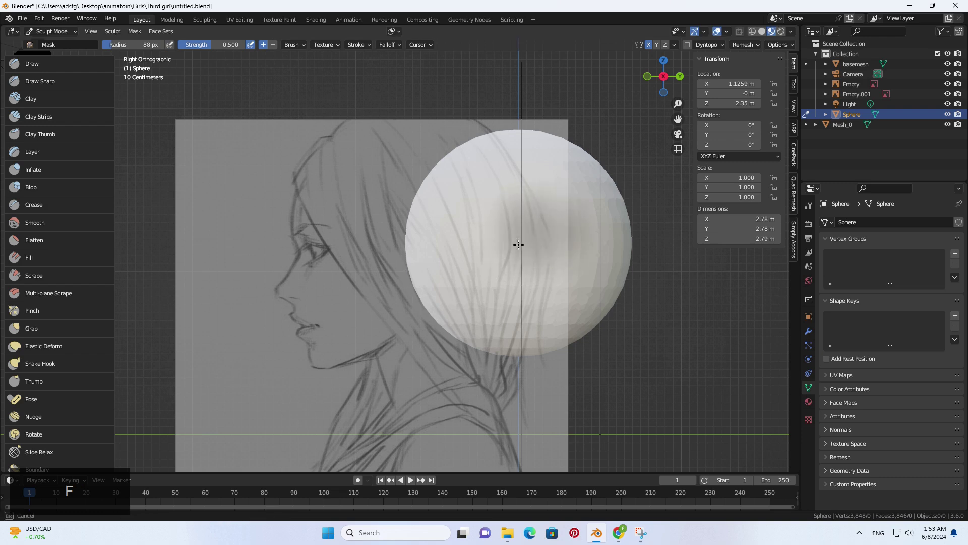
{"action": "left_click", "coordinate": [557, 202]}
{"action": "middle_click_drag", "start_coordinate": [557, 202], "coordinate": [503, 248]}
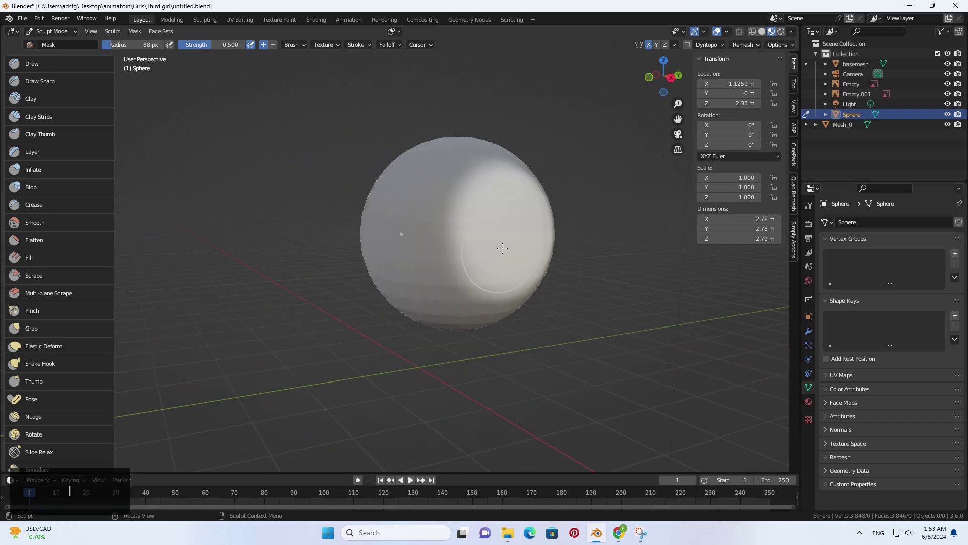
Activate the sculpt Move tool and set its pivot to the mask border.
{"action": "scroll", "coordinate": [49, 273], "scroll_direction": "down", "scroll_amount": 15}
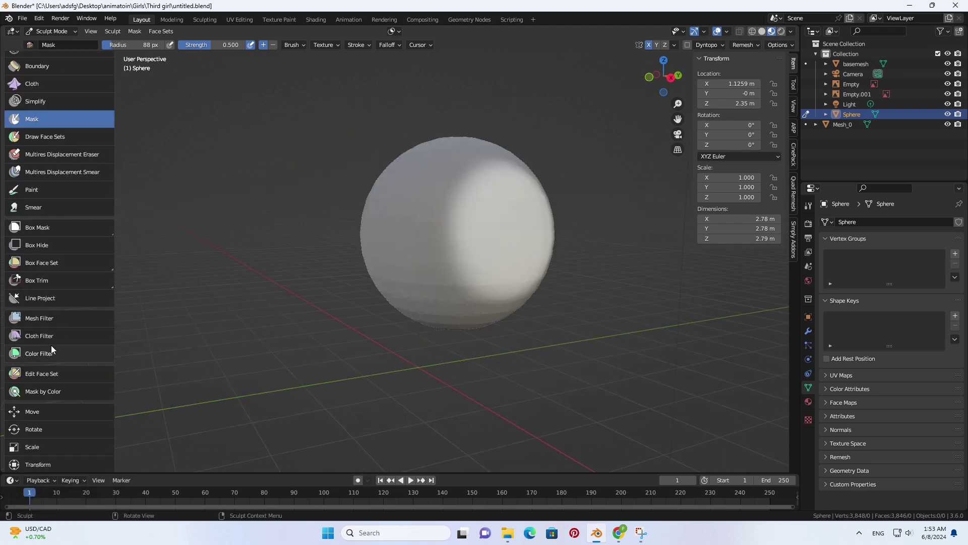
{"action": "left_click", "coordinate": [33, 387]}
{"action": "key", "text": "q"}
{"action": "mouse_move", "coordinate": [529, 232]}
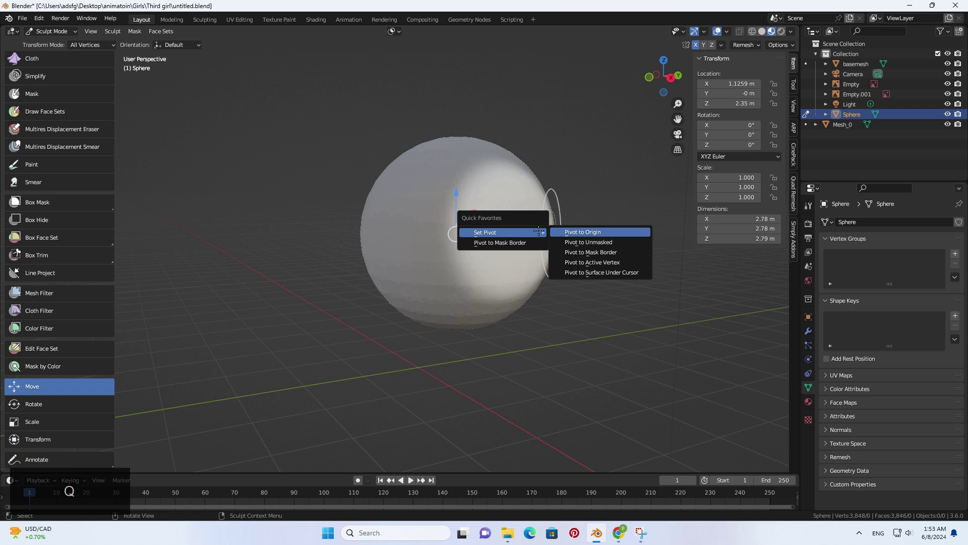
{"action": "left_click", "coordinate": [579, 260]}
{"action": "key", "text": "q"}
{"action": "mouse_move", "coordinate": [418, 223]}
{"action": "left_click", "coordinate": [471, 242]}
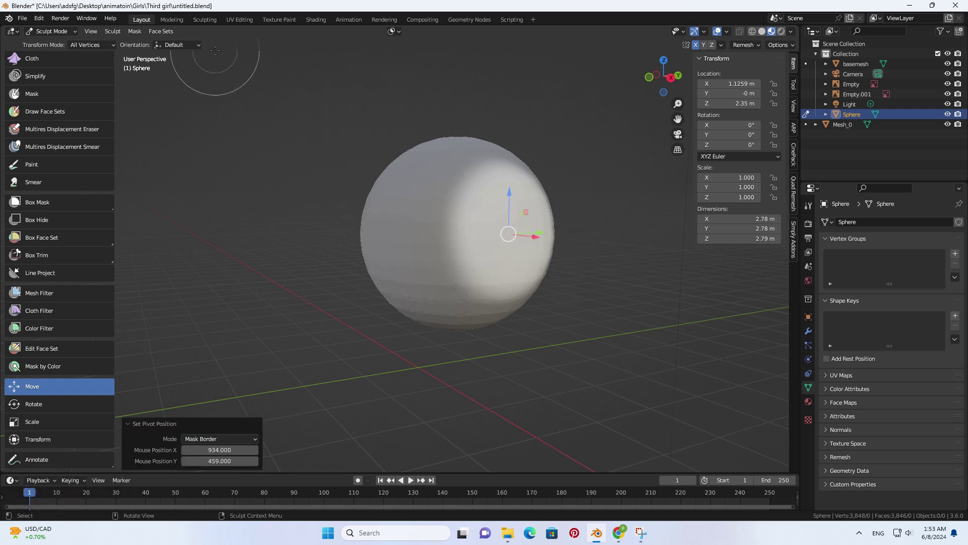
Try to move the unmasked side patch inward with the pivot set to the mask border.
{"action": "left_click", "coordinate": [121, 33]}
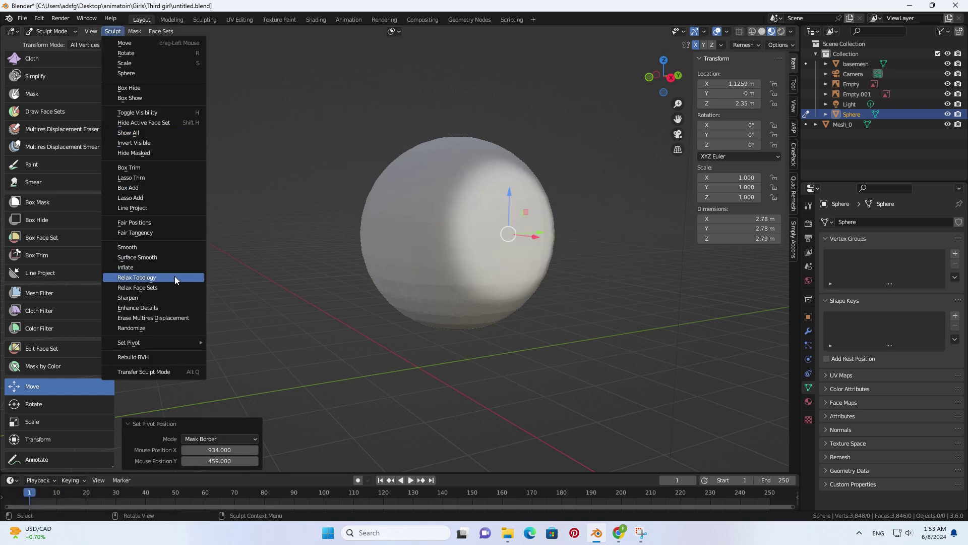
{"action": "mouse_move", "coordinate": [156, 341]}
{"action": "left_click", "coordinate": [248, 362]}
{"action": "mouse_move", "coordinate": [648, 176]}
{"action": "middle_mouse_down"}
{"action": "mouse_move", "coordinate": [669, 235]}
{"action": "mouse_move", "coordinate": [577, 253]}
{"action": "middle_mouse_up"}
{"action": "left_click_drag", "start_coordinate": [582, 253], "coordinate": [561, 253]}
{"action": "middle_click_drag", "start_coordinate": [554, 252], "coordinate": [515, 262]}
{"action": "key", "text": "ctrl+z"}
Set the pivot to Unmasked and move the side patches inward, narrowing the sphere to about 2.2 m wide.
{"action": "middle_click_drag", "start_coordinate": [586, 224], "coordinate": [361, 231]}
{"action": "key", "text": "q"}
{"action": "mouse_move", "coordinate": [541, 263]}
{"action": "left_click", "coordinate": [598, 272]}
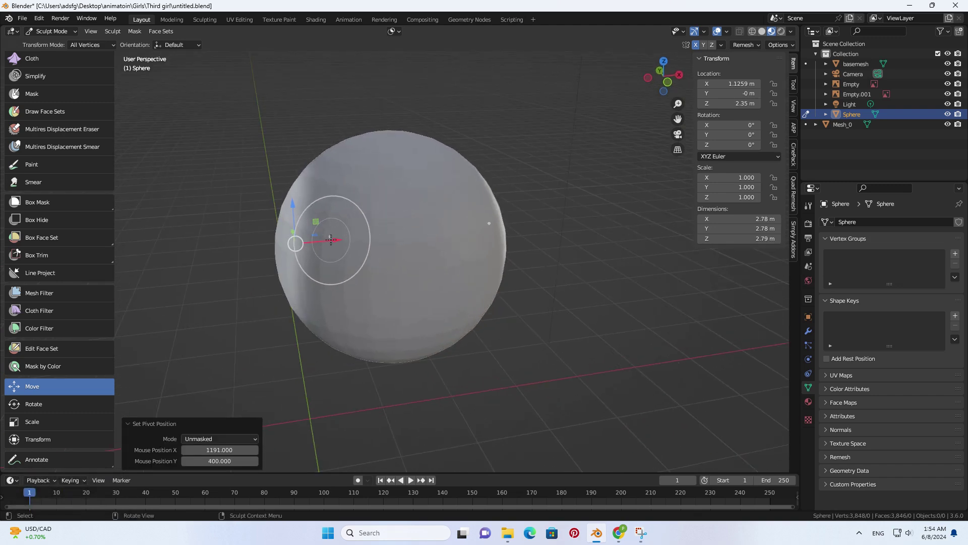
{"action": "left_click_drag", "start_coordinate": [330, 239], "coordinate": [353, 239]}
{"action": "mouse_move", "coordinate": [353, 239]}
{"action": "middle_mouse_down"}
{"action": "mouse_move", "coordinate": [545, 212]}
{"action": "mouse_move", "coordinate": [490, 227]}
{"action": "mouse_move", "coordinate": [481, 146]}
{"action": "middle_mouse_up"}
Switch to the Grab brush with a 133 px radius, trying and undoing strokes on the flattened side patch.
{"action": "key", "text": "g"}
{"action": "key", "text": "f"}
{"action": "left_click_drag", "start_coordinate": [331, 239], "coordinate": [340, 251]}
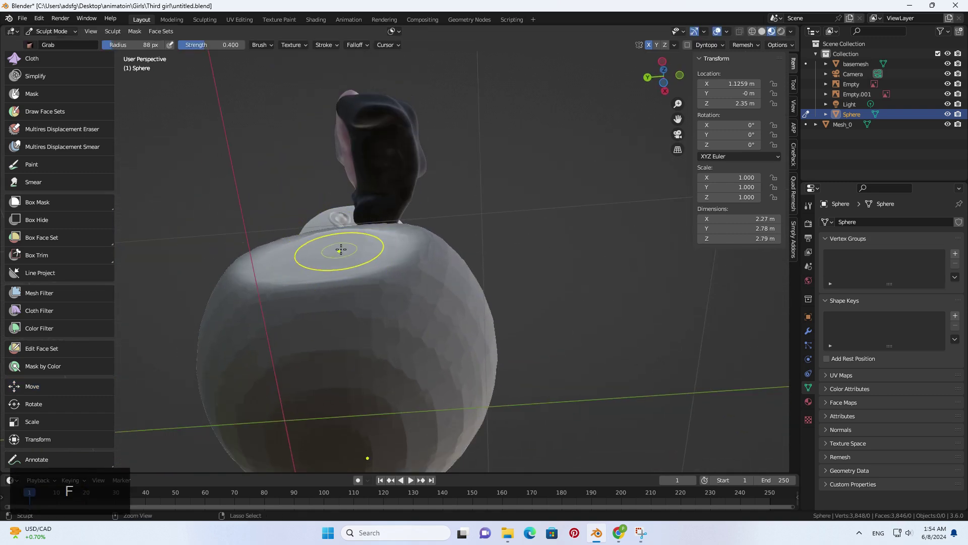
{"action": "key", "text": "ctrl+z"}
{"action": "middle_click_drag", "start_coordinate": [340, 250], "coordinate": [343, 245]}
{"action": "key", "text": "f"}
{"action": "left_click", "coordinate": [349, 250]}
{"action": "left_click_drag", "start_coordinate": [331, 232], "coordinate": [344, 257]}
{"action": "key", "text": "ctrl+z"}
Nudge the flattened side inward with the Grab brush and clear the sculpt mask.
{"action": "middle_click_drag", "start_coordinate": [344, 258], "coordinate": [545, 303]}
{"action": "key", "text": "f"}
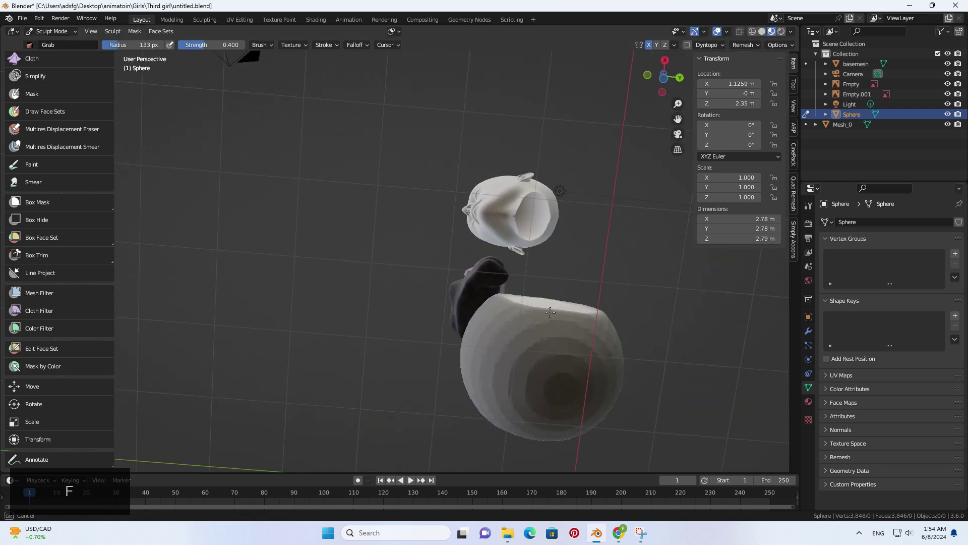
{"action": "left_click_drag", "start_coordinate": [551, 312], "coordinate": [550, 316]}
{"action": "mouse_move", "coordinate": [548, 322]}
{"action": "middle_mouse_down"}
{"action": "mouse_move", "coordinate": [588, 372]}
{"action": "mouse_move", "coordinate": [624, 384]}
{"action": "middle_mouse_up"}
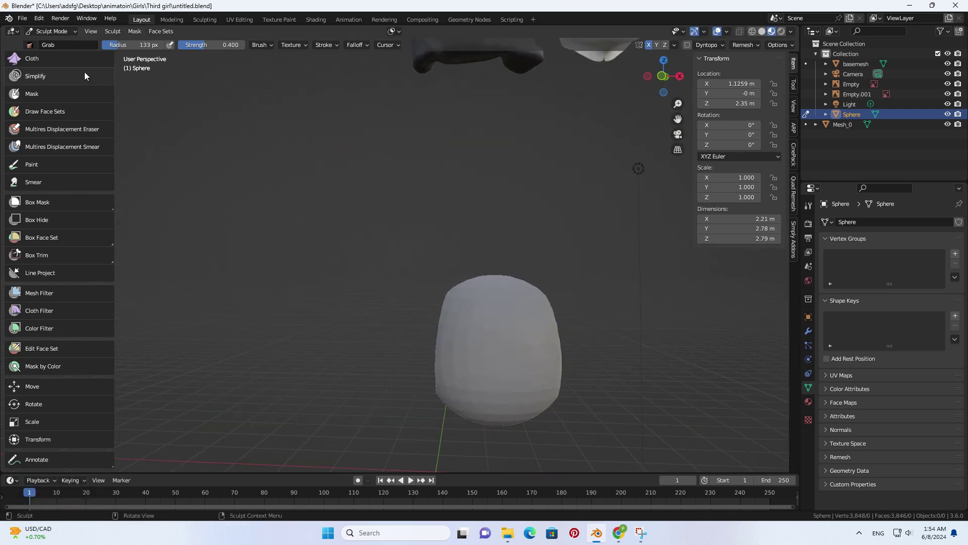
{"action": "key", "text": "grave"}
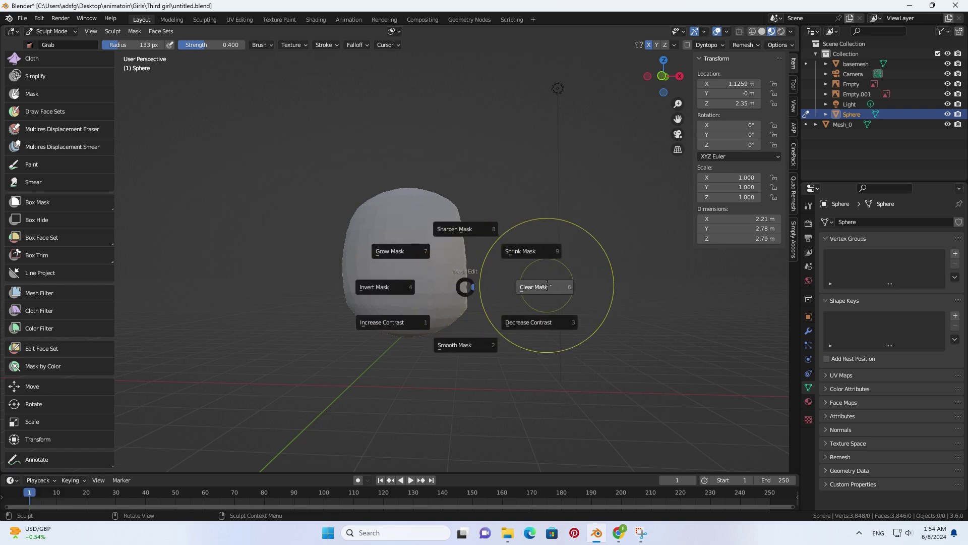
{"action": "left_click", "coordinate": [452, 268]}
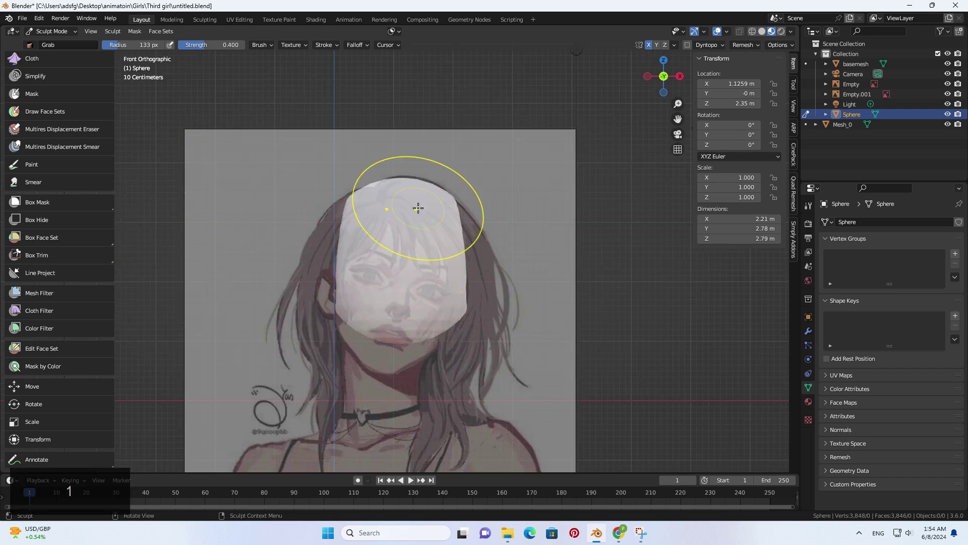
Pull the sphere's underside down into a chin with the Grab brush in front view, making the head about 3.3 m tall.
{"action": "left_click", "coordinate": [52, 31]}
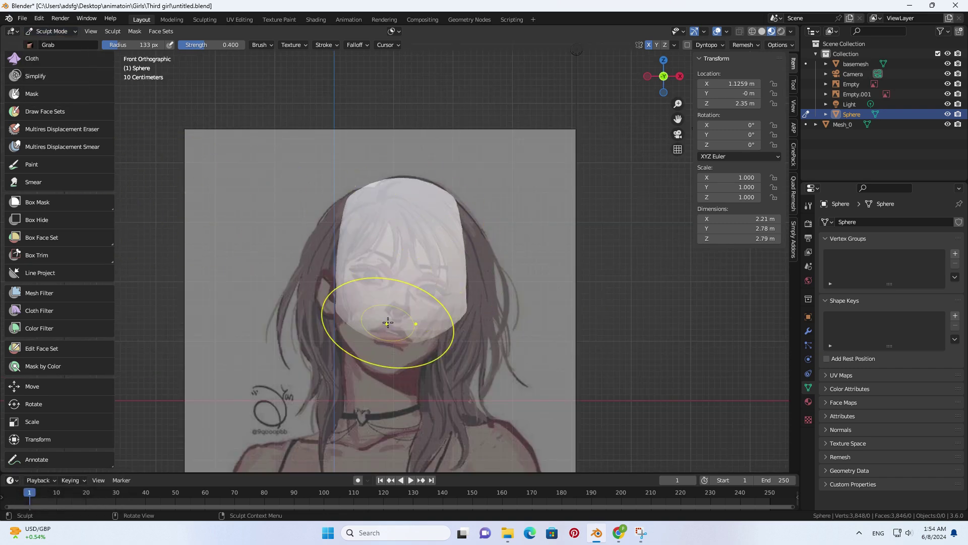
{"action": "left_click_drag", "start_coordinate": [395, 333], "coordinate": [394, 422]}
{"action": "middle_click_drag", "start_coordinate": [394, 423], "coordinate": [297, 360]}
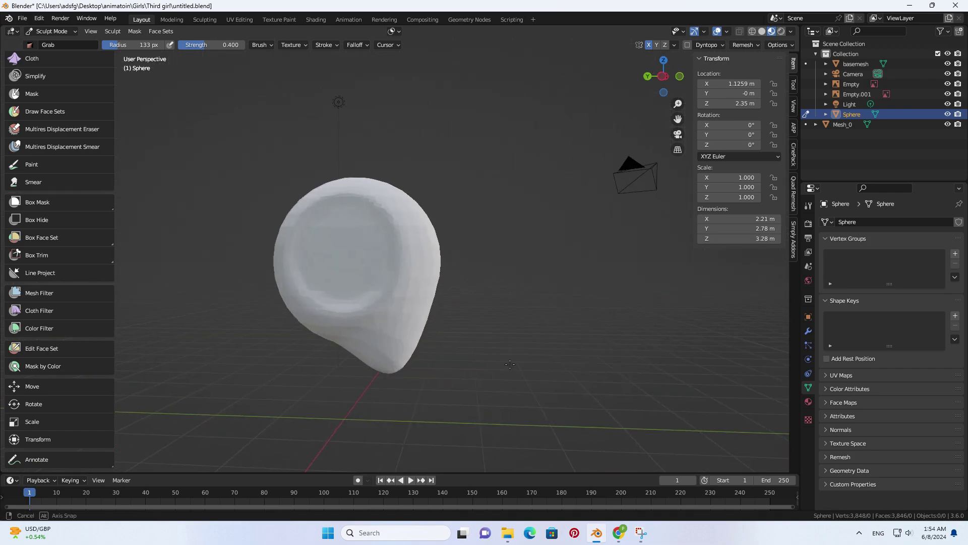
Reshape the front of the jaw and chin in side view with the Grab brush at 176 px, reducing its radius to 141 px.
{"action": "key", "text": "KP_3"}
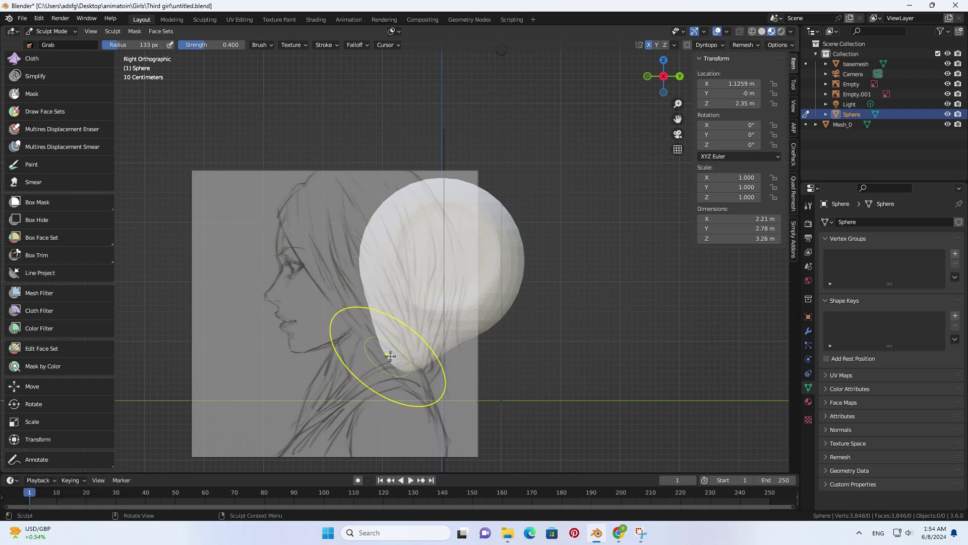
{"action": "key", "text": "f"}
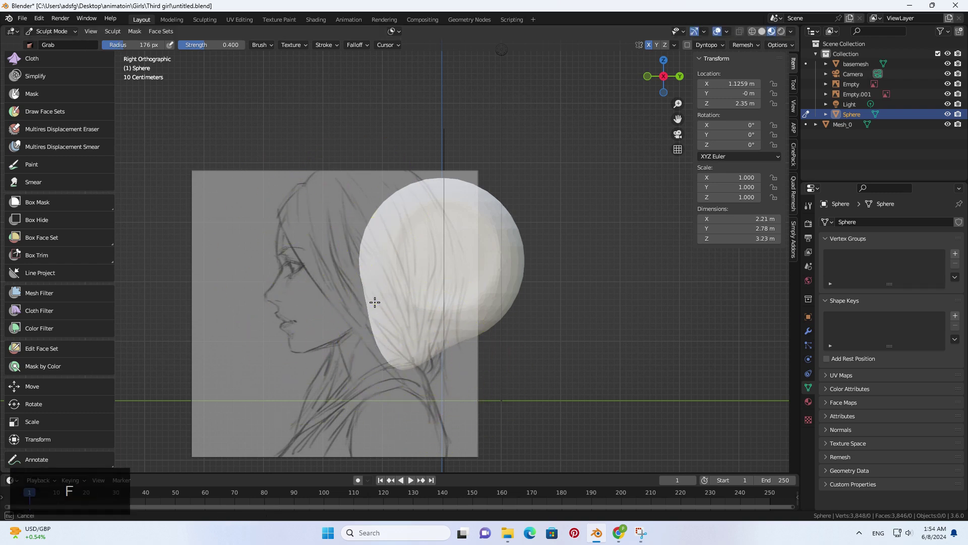
{"action": "left_click", "coordinate": [386, 313]}
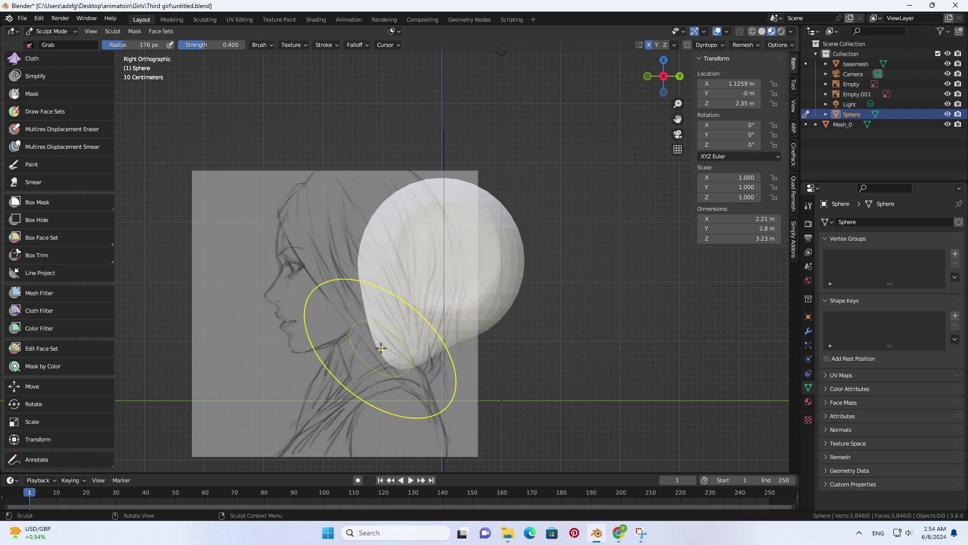
{"action": "left_click_drag", "start_coordinate": [381, 348], "coordinate": [393, 346]}
{"action": "key", "text": "f"}
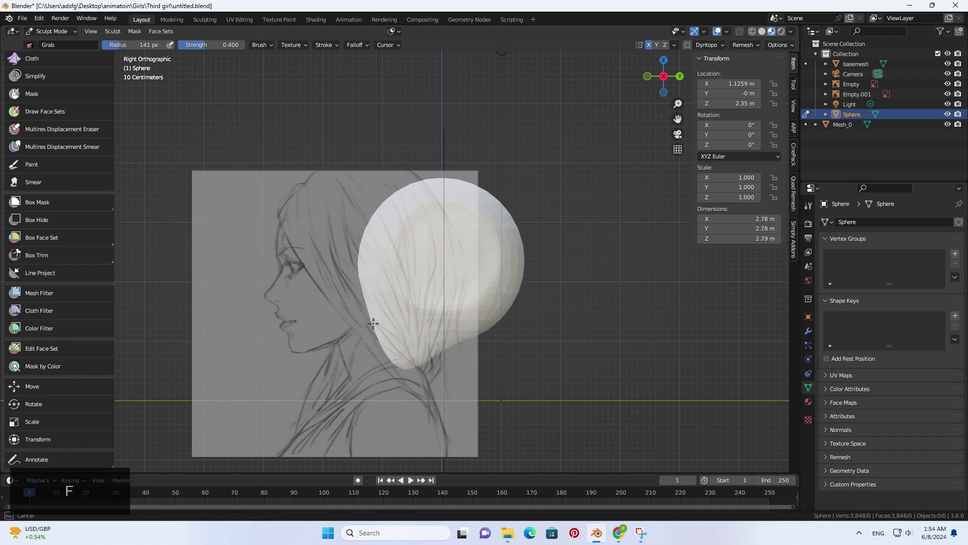
{"action": "left_click", "coordinate": [373, 325]}
{"action": "middle_click_drag", "start_coordinate": [186, 150], "coordinate": [278, 154]}
From Object Mode, switch to Solid viewport shading with Cavity and Shadow enabled, and return to Sculpt Mode.
{"action": "left_click", "coordinate": [52, 31]}
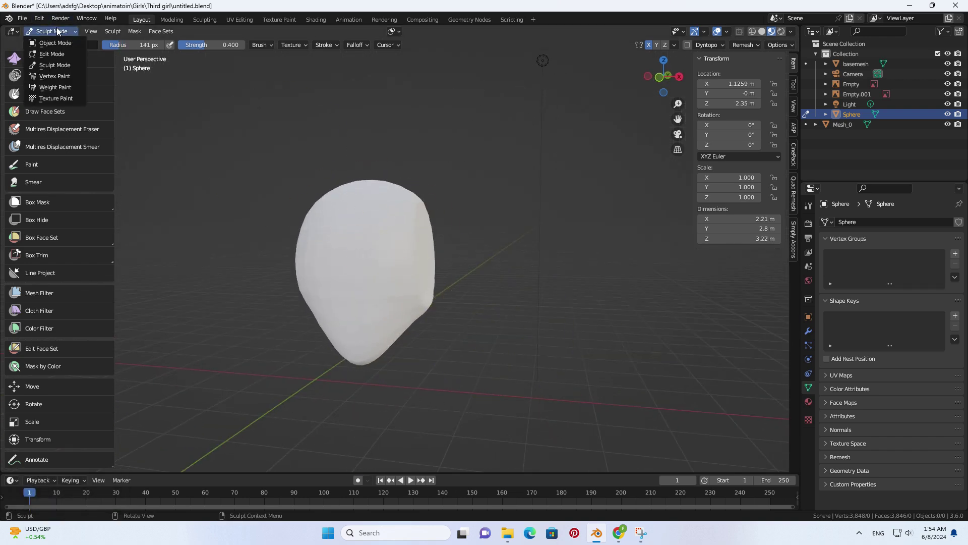
{"action": "left_click", "coordinate": [57, 43]}
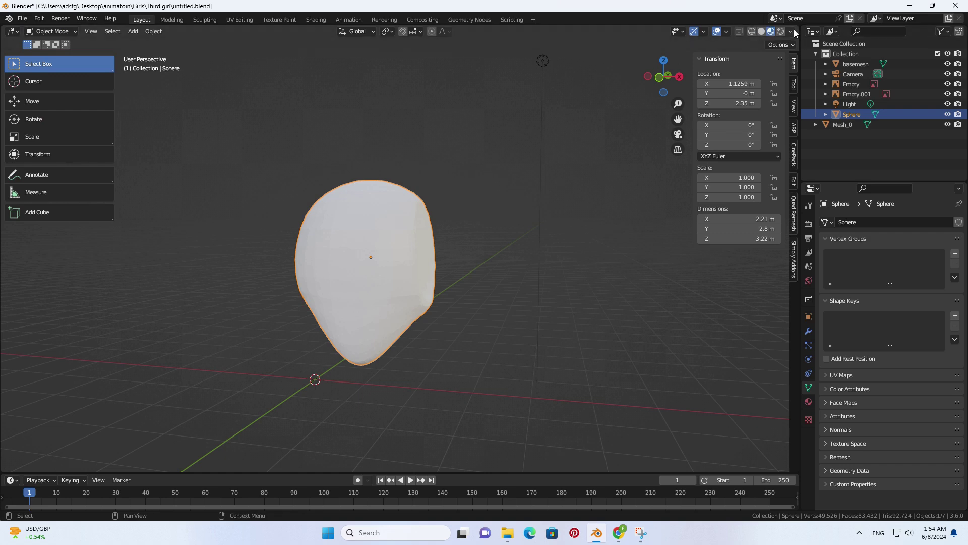
{"action": "left_click", "coordinate": [727, 32]}
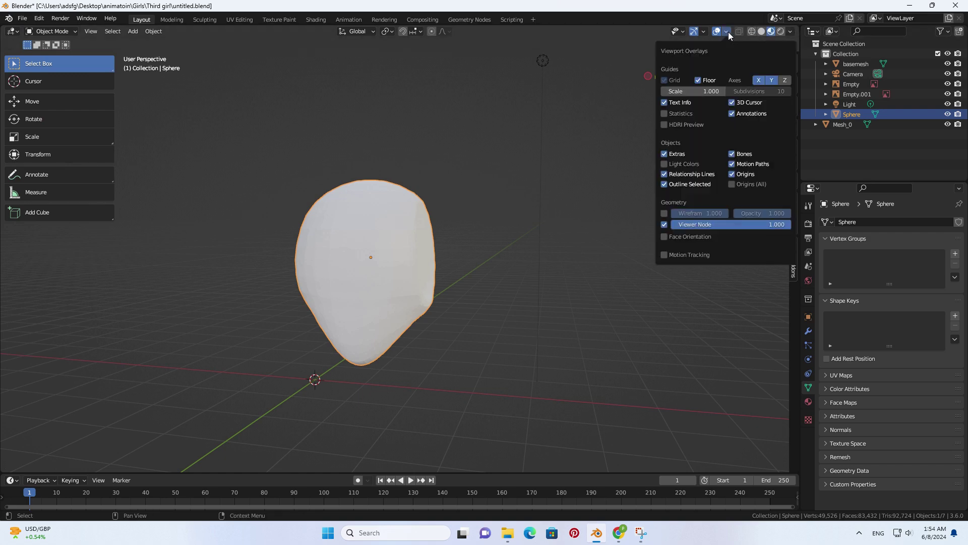
{"action": "left_click", "coordinate": [791, 32]}
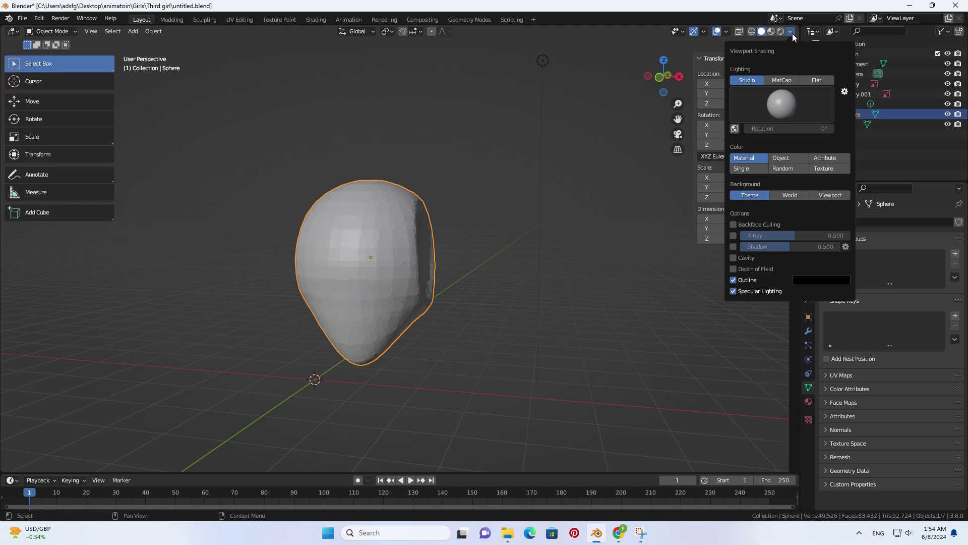
{"action": "left_click", "coordinate": [734, 257]}
{"action": "left_click", "coordinate": [733, 247]}
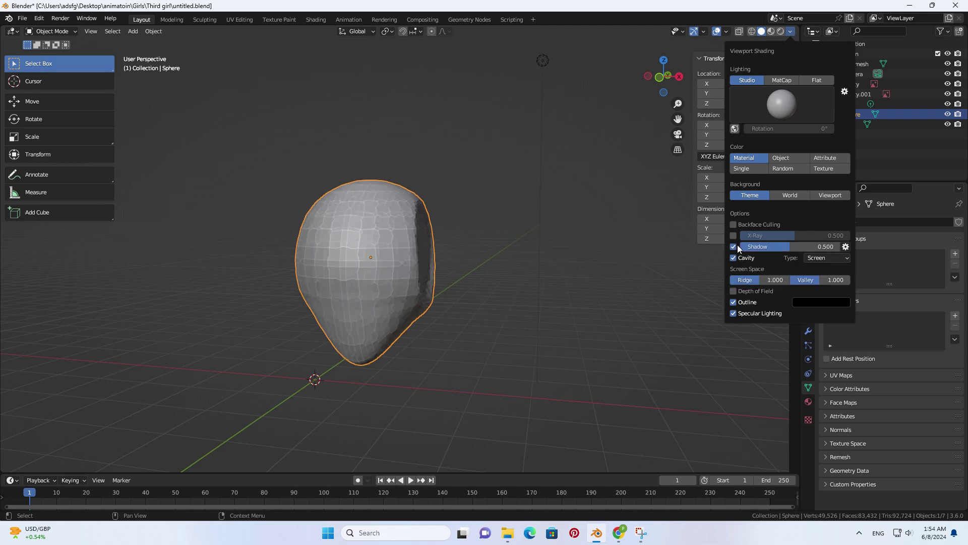
{"action": "left_click", "coordinate": [60, 35]}
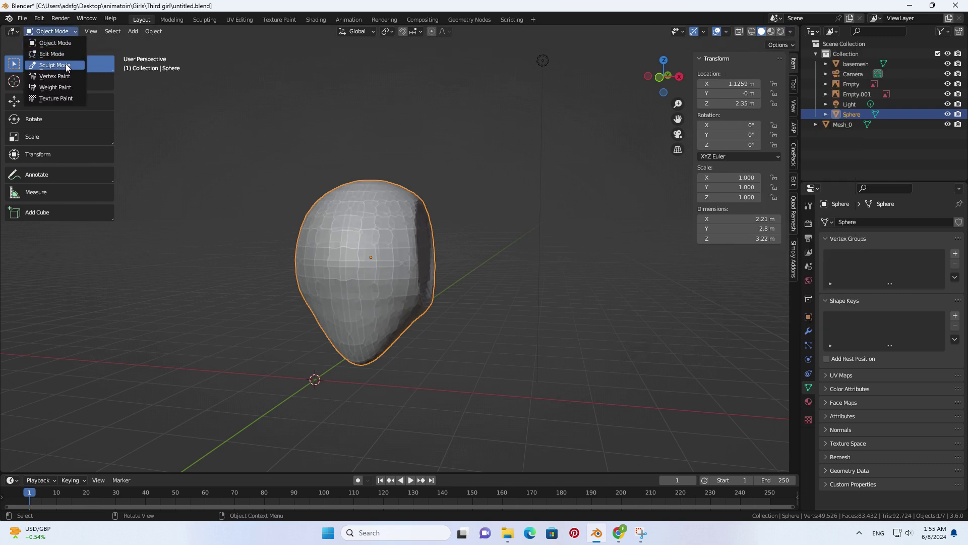
{"action": "left_click", "coordinate": [55, 65]}
In Object Mode, tilt the head about 9° in front view to follow the reference face.
{"action": "key", "text": "1"}
{"action": "scroll", "coordinate": [304, 232], "scroll_direction": "up", "scroll_amount": 1}
{"action": "middle_click_drag", "start_coordinate": [357, 281], "coordinate": [400, 229], "text": "shift"}
{"action": "scroll", "coordinate": [464, 216], "scroll_direction": "up", "scroll_amount": 2}
{"action": "scroll", "coordinate": [403, 348], "scroll_direction": "down", "scroll_amount": 2}
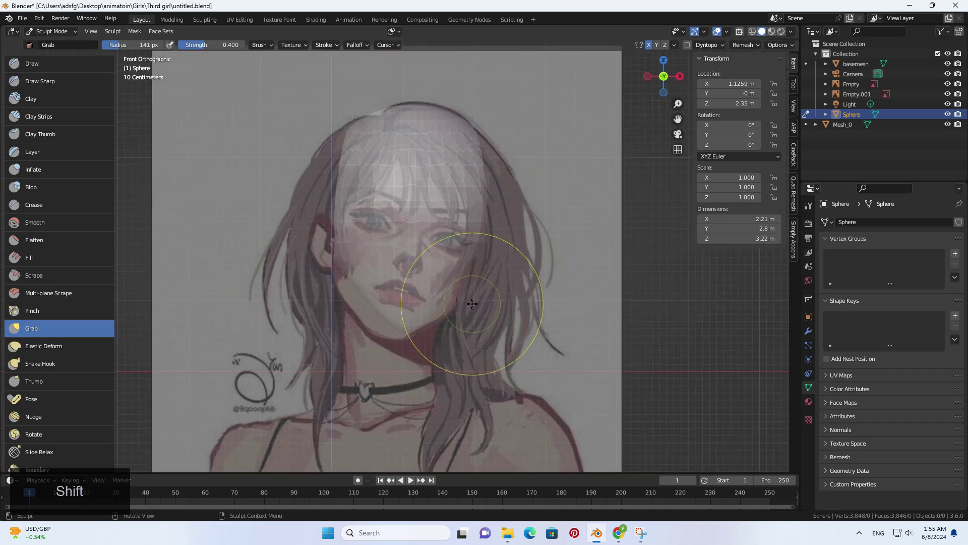
{"action": "left_click", "coordinate": [65, 33]}
{"action": "left_click", "coordinate": [56, 44]}
{"action": "key", "text": "r"}
{"action": "key", "text": "r"}
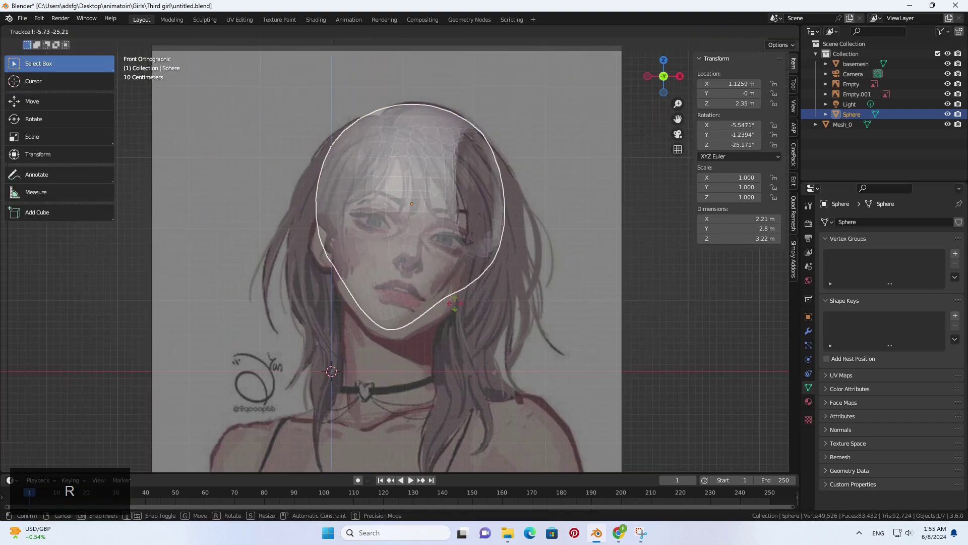
{"action": "key", "text": "r"}
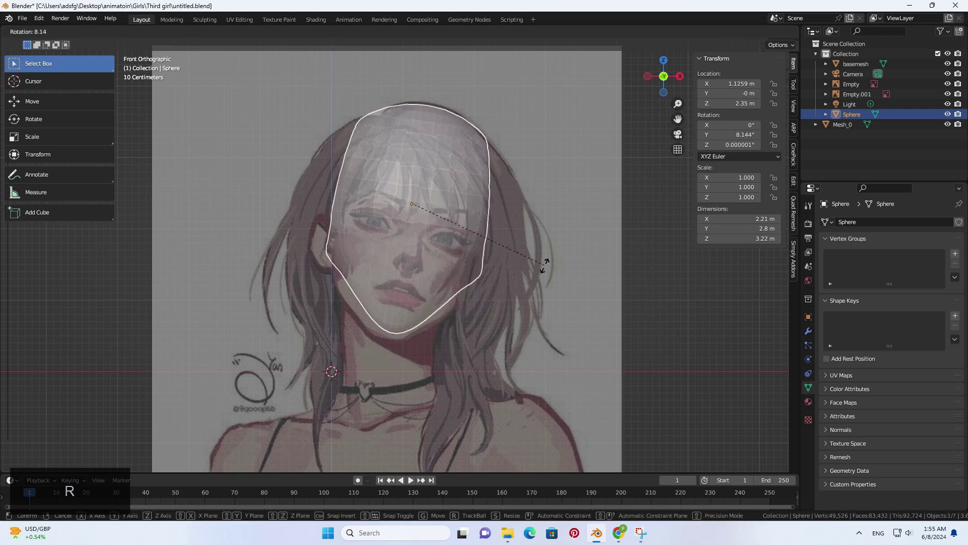
{"action": "left_click", "coordinate": [544, 263]}
Lower the head about 0.13 m onto the reference face and fine-tune its tilt to about 10.5° with a small sideways shift.
{"action": "key", "text": "g"}
{"action": "left_click", "coordinate": [526, 274]}
{"action": "key", "text": "r"}
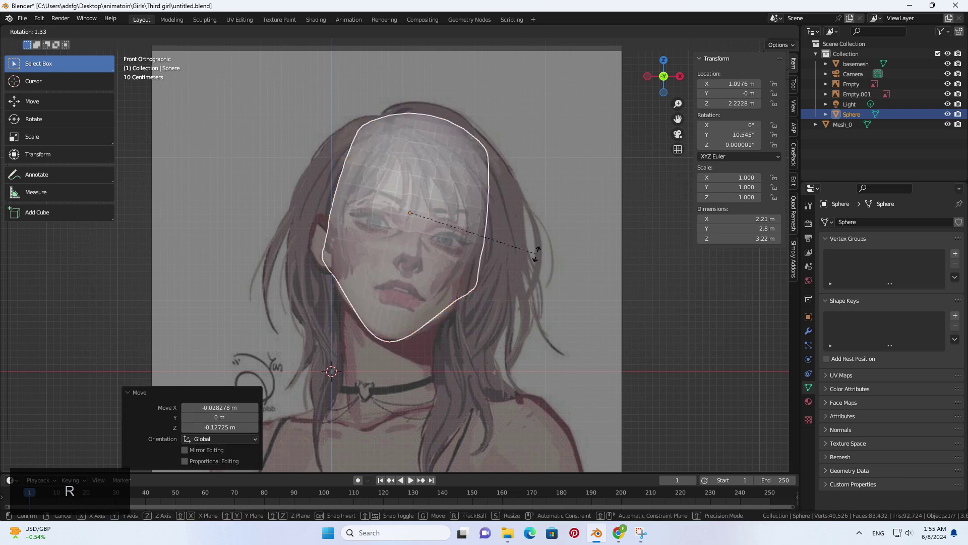
{"action": "key", "text": "g"}
{"action": "left_click", "coordinate": [537, 254]}
Try annotating guide strokes across the eyes and chin of the front reference, undo them, and return to Select Box.
{"action": "left_click", "coordinate": [47, 180]}
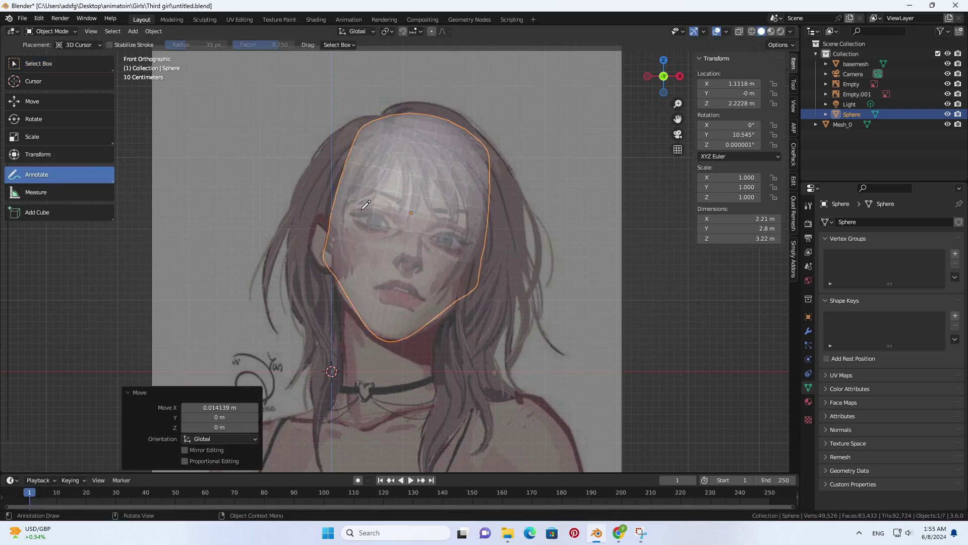
{"action": "left_click_drag", "start_coordinate": [364, 207], "coordinate": [703, 368]}
{"action": "key", "text": "ctrl+z"}
{"action": "left_click_drag", "start_coordinate": [356, 217], "coordinate": [429, 233]}
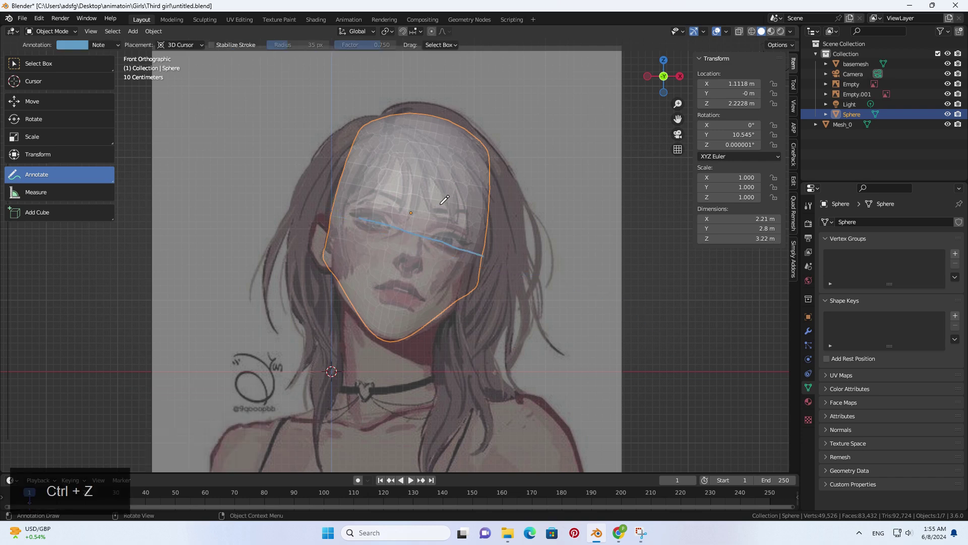
{"action": "key", "text": "ctrl+z"}
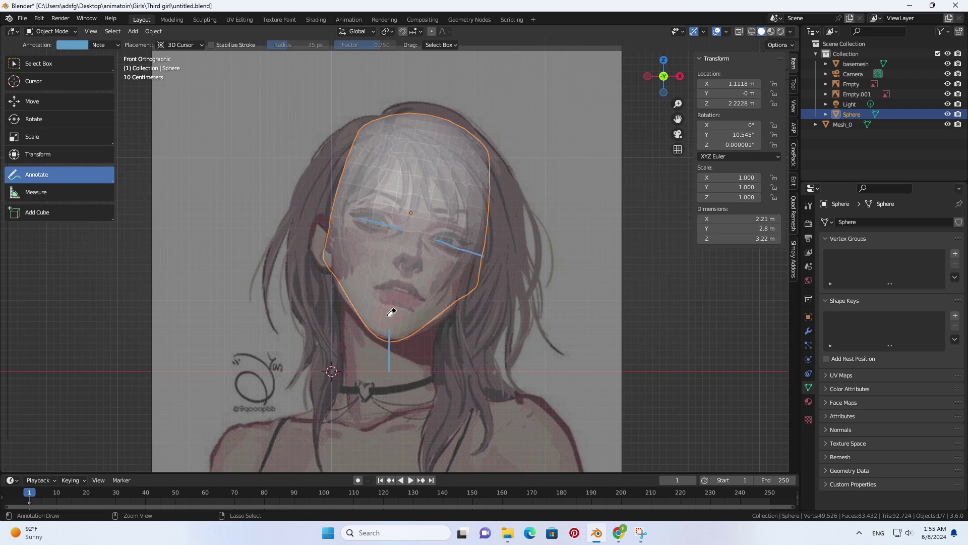
{"action": "left_click", "coordinate": [35, 63]}
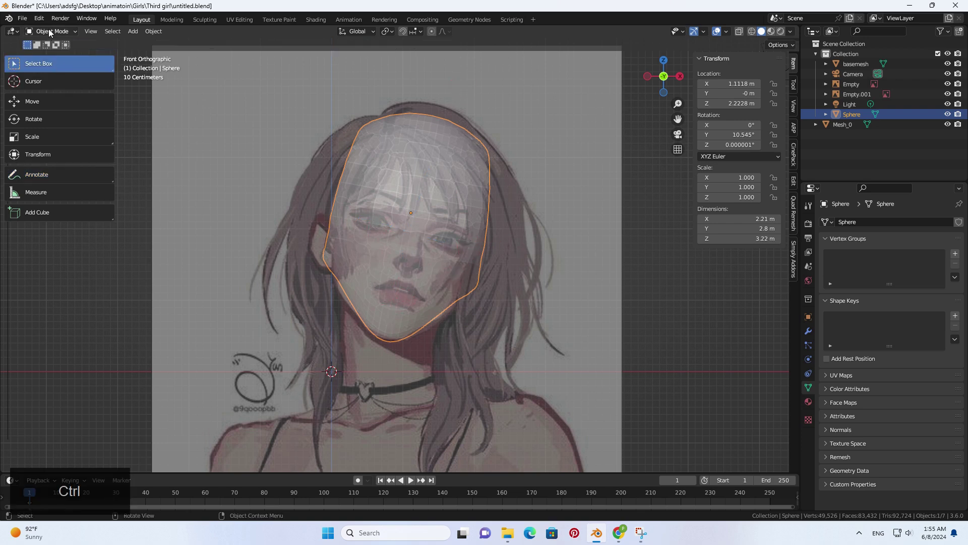
In Sculpt Mode, carve both eye sockets with the Clay Strips brush at 45 px radius and remesh the head.
{"action": "left_click", "coordinate": [51, 31]}
{"action": "left_click", "coordinate": [50, 62]}
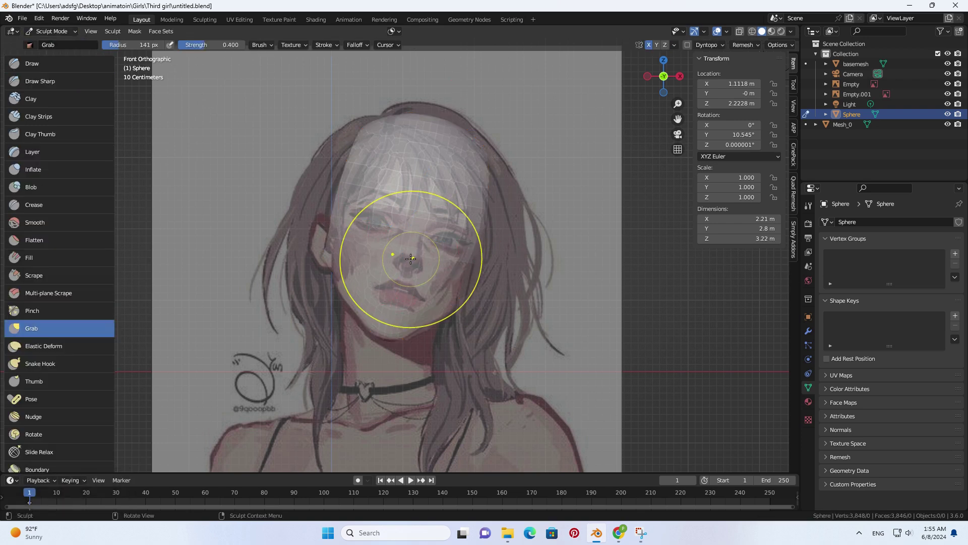
{"action": "left_click", "coordinate": [49, 123]}
{"action": "scroll", "coordinate": [404, 252], "scroll_direction": "up", "scroll_amount": 2}
{"action": "key", "text": "f"}
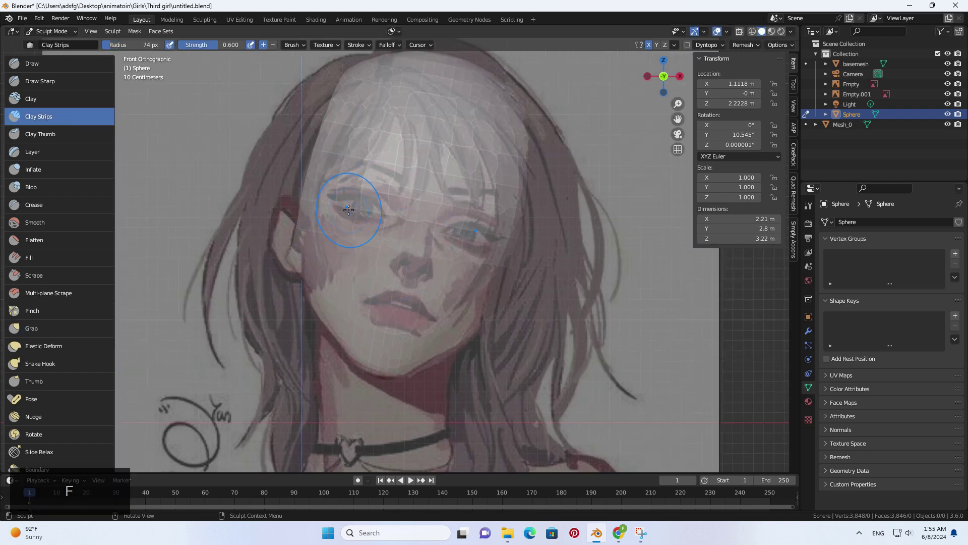
{"action": "left_click", "coordinate": [317, 194]}
{"action": "key", "text": "ctrl+z"}
{"action": "mouse_move", "coordinate": [359, 197]}
{"action": "left_mouse_down"}
{"action": "mouse_move", "coordinate": [344, 207]}
{"action": "mouse_move", "coordinate": [387, 206]}
{"action": "mouse_move", "coordinate": [337, 195]}
{"action": "mouse_move", "coordinate": [363, 233]}
{"action": "mouse_move", "coordinate": [356, 217]}
{"action": "left_mouse_up"}
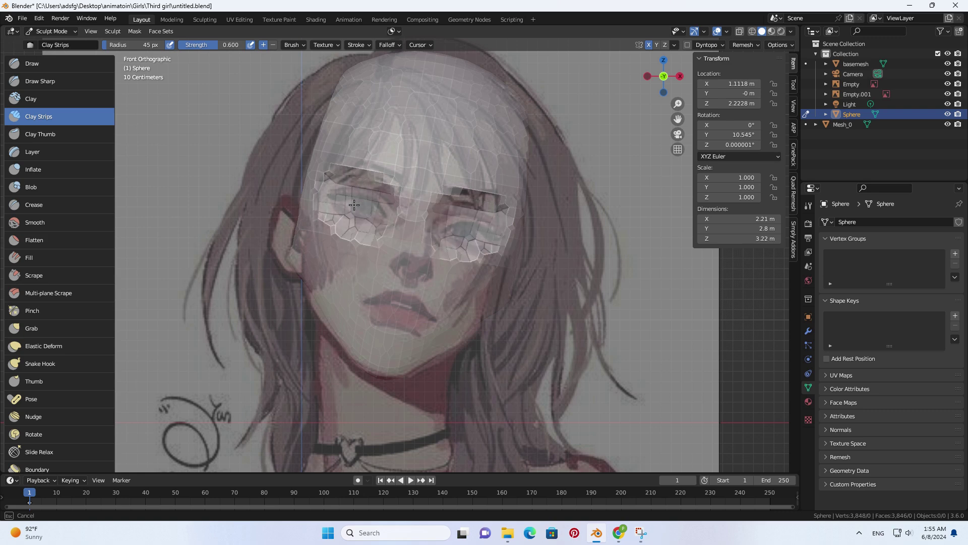
{"action": "mouse_move", "coordinate": [474, 248]}
{"action": "left_mouse_down", "text": "ctrl"}
{"action": "mouse_move", "coordinate": [489, 247]}
{"action": "mouse_move", "coordinate": [468, 226]}
{"action": "left_mouse_up", "text": "ctrl"}
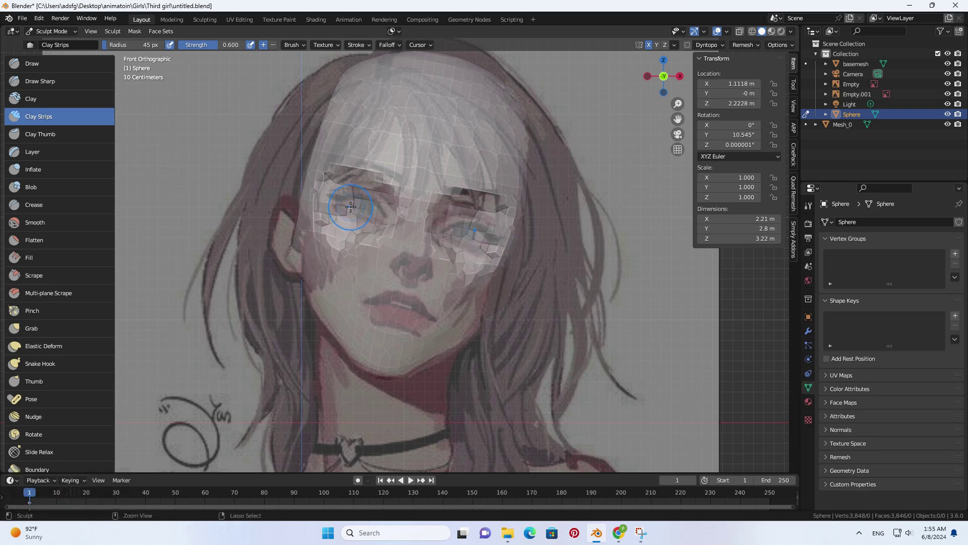
{"action": "middle_click_drag", "start_coordinate": [350, 210], "coordinate": [304, 211]}
{"action": "key", "text": "ctrl+r"}
Adjust the brow and eye-socket profile in side view with the Grab brush at 61 px radius.
{"action": "mouse_move", "coordinate": [468, 241]}
{"action": "middle_mouse_down"}
{"action": "mouse_move", "coordinate": [484, 244]}
{"action": "mouse_move", "coordinate": [422, 225]}
{"action": "mouse_move", "coordinate": [463, 277]}
{"action": "mouse_move", "coordinate": [525, 220]}
{"action": "middle_mouse_up"}
{"action": "key", "text": "3"}
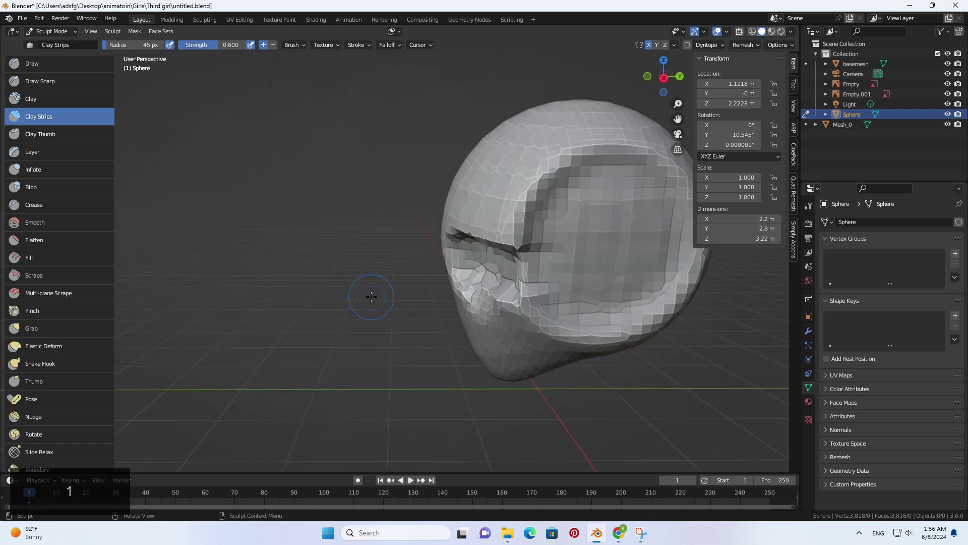
{"action": "key", "text": "g"}
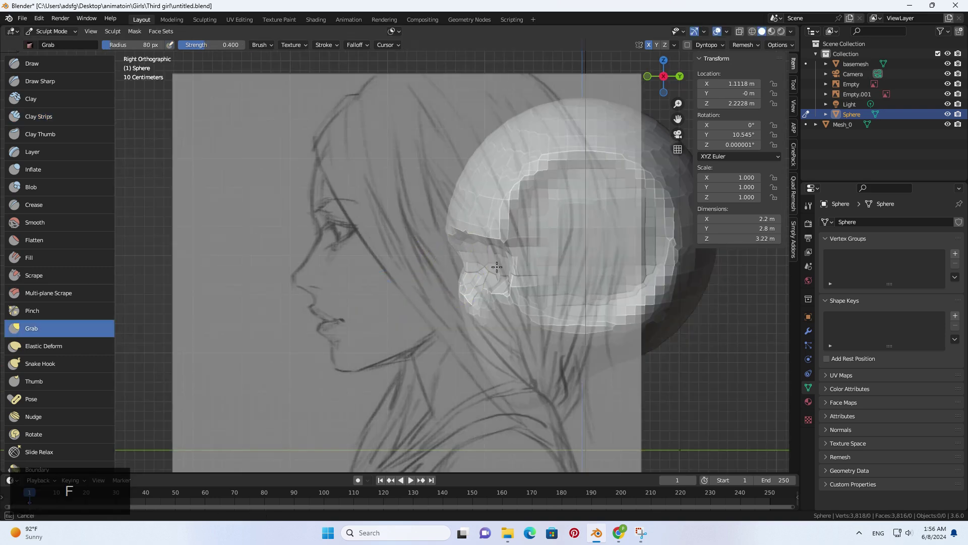
{"action": "left_click", "coordinate": [496, 267]}
{"action": "key", "text": "3"}
{"action": "scroll", "coordinate": [345, 212], "scroll_direction": "down", "scroll_amount": 2}
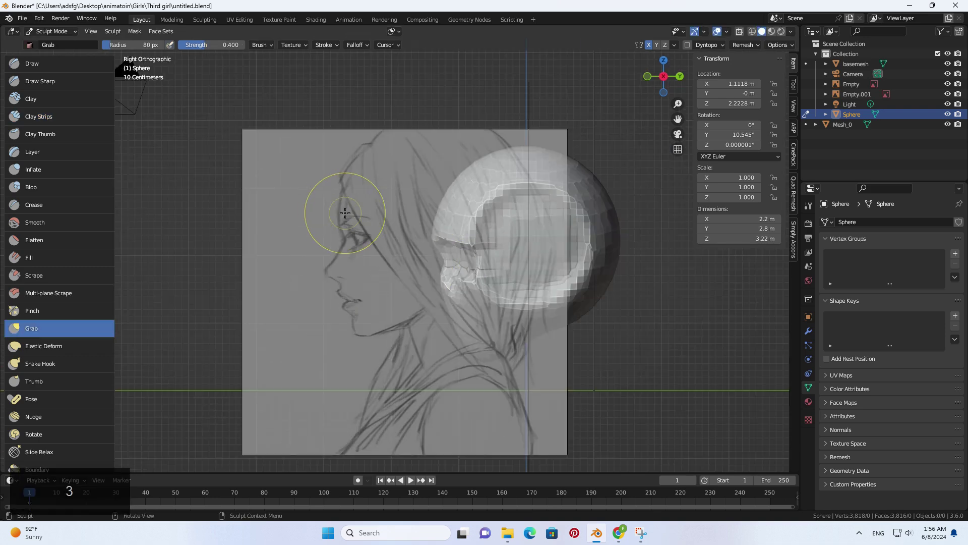
{"action": "key", "text": "f"}
{"action": "left_click", "coordinate": [433, 246]}
{"action": "left_click_drag", "start_coordinate": [438, 247], "coordinate": [441, 260]}
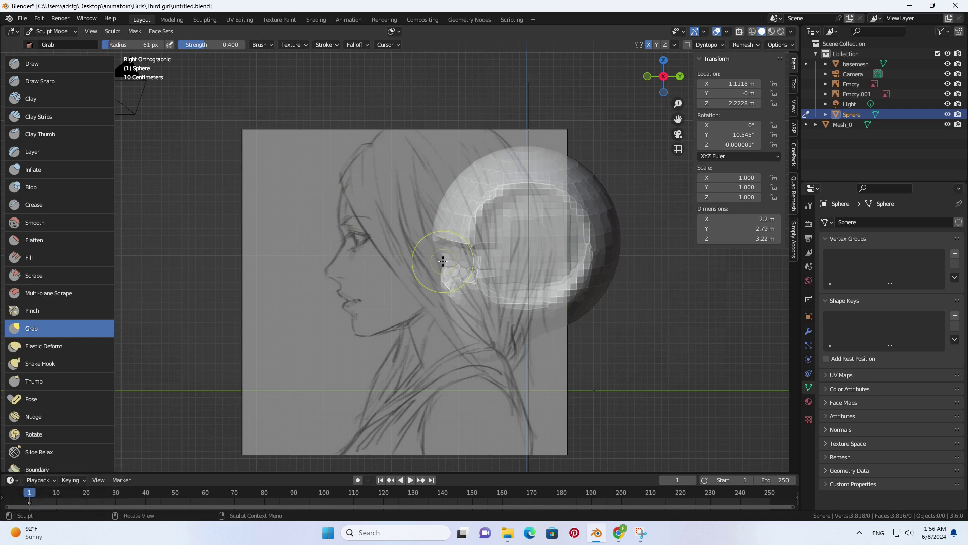
Select the Clay Strips brush and invert the sculpt mask so only the nose area stays editable.
{"action": "middle_click_drag", "start_coordinate": [443, 260], "coordinate": [488, 286]}
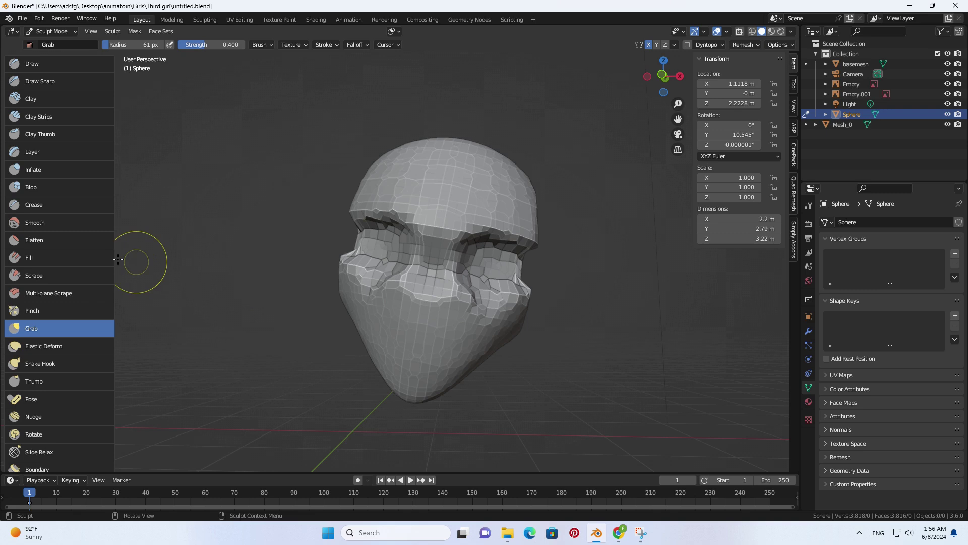
{"action": "left_click", "coordinate": [45, 116]}
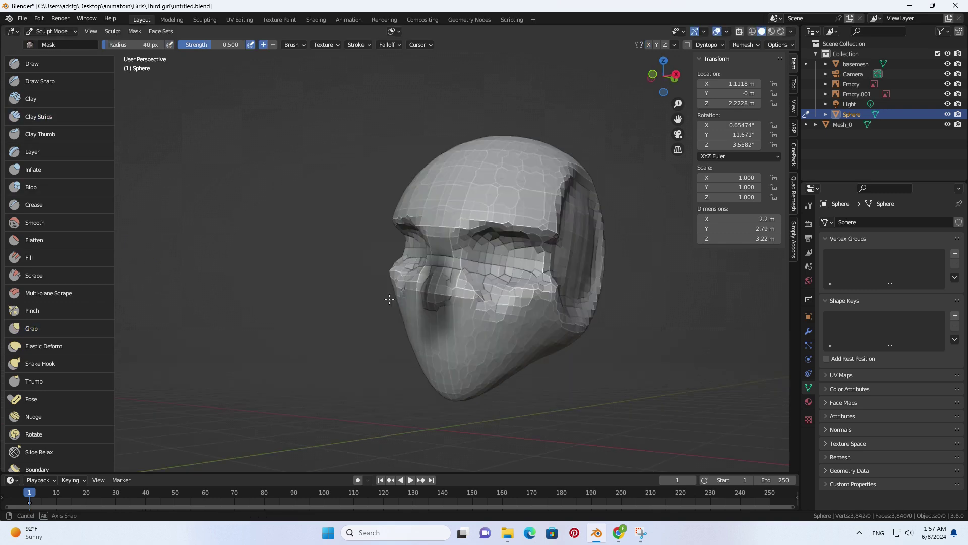
{"action": "key", "text": "ctrl+i"}
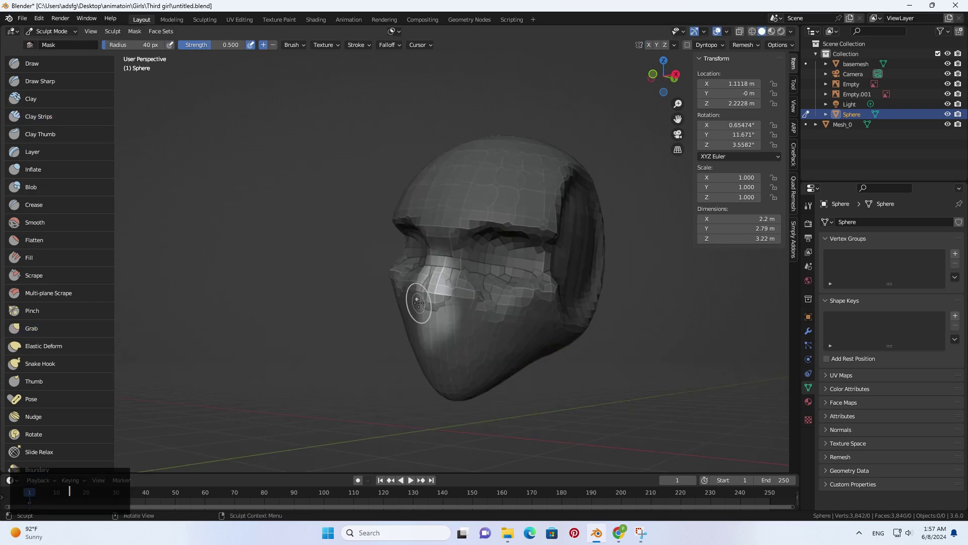
{"action": "mouse_move", "coordinate": [420, 303]}
{"action": "middle_mouse_down"}
{"action": "mouse_move", "coordinate": [473, 295]}
{"action": "mouse_move", "coordinate": [444, 318]}
{"action": "mouse_move", "coordinate": [463, 367]}
{"action": "mouse_move", "coordinate": [437, 364]}
{"action": "middle_mouse_up"}
{"action": "key", "text": "ctrl+z"}
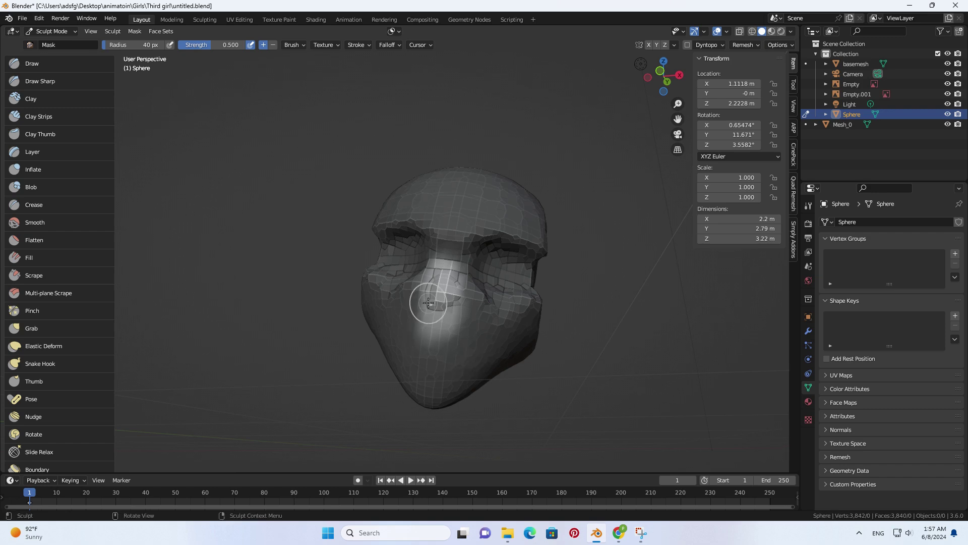
{"action": "middle_click_drag", "start_coordinate": [429, 303], "coordinate": [321, 292]}
Set the pivot to Unmasked and move the nose area forward about 0.25 m along Y with the Move tool.
{"action": "scroll", "coordinate": [66, 357], "scroll_direction": "down", "scroll_amount": 12}
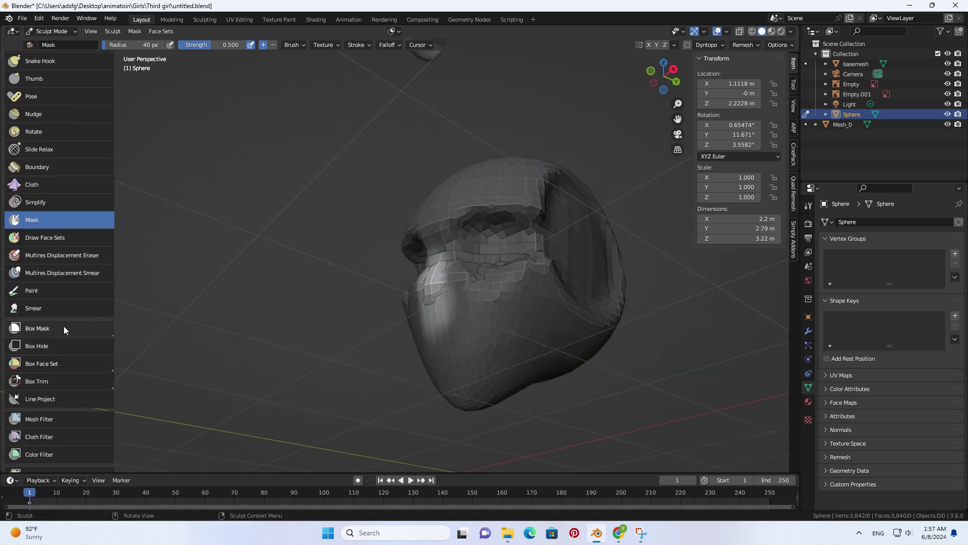
{"action": "scroll", "coordinate": [68, 353], "scroll_direction": "down", "scroll_amount": 5}
{"action": "left_click", "coordinate": [60, 413]}
{"action": "key", "text": "q"}
{"action": "mouse_move", "coordinate": [480, 336]}
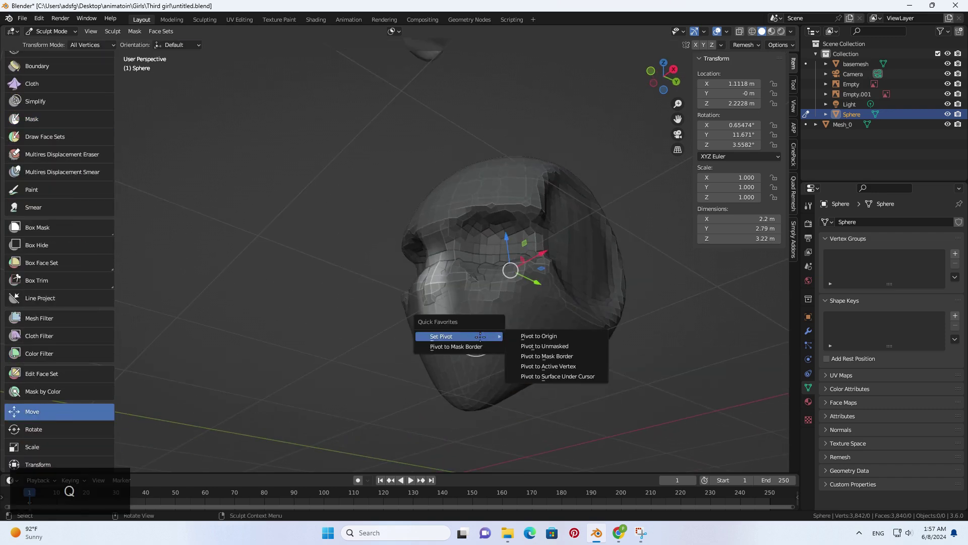
{"action": "left_click", "coordinate": [563, 346]}
{"action": "middle_click_drag", "start_coordinate": [512, 328], "coordinate": [462, 363]}
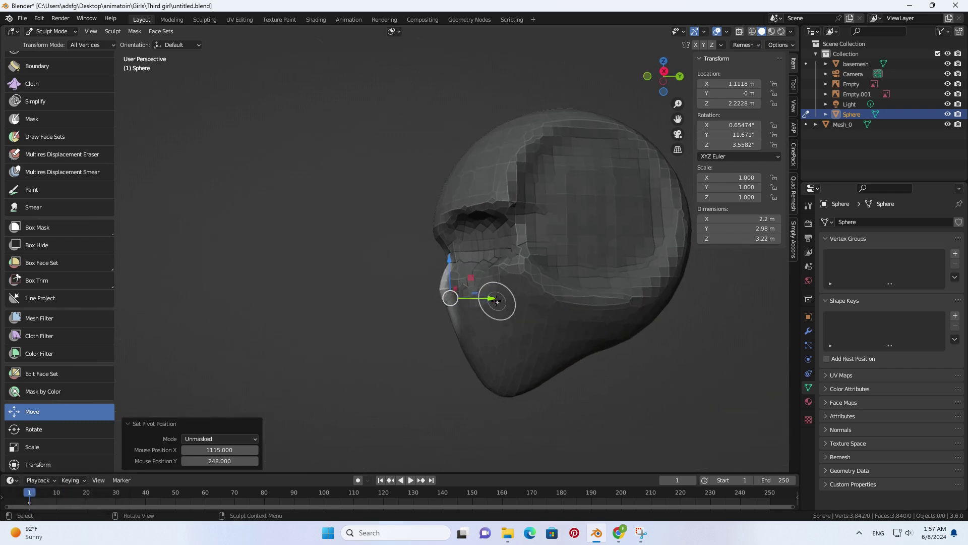
{"action": "left_click_drag", "start_coordinate": [492, 301], "coordinate": [474, 292]}
Rotate the unmasked nose area about -37.8° around X in side view and reactivate the Move tool.
{"action": "key", "text": "3"}
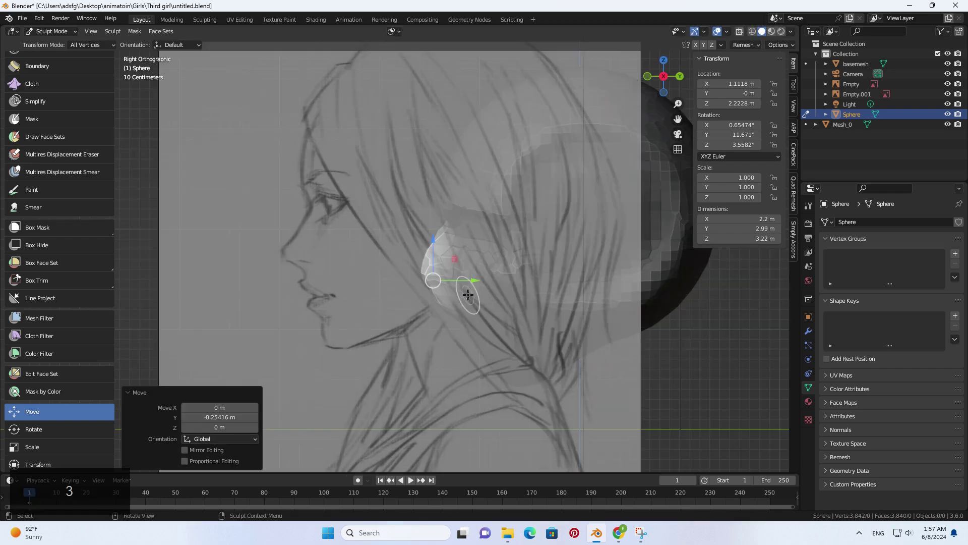
{"action": "left_click", "coordinate": [34, 429]}
{"action": "left_click_drag", "start_coordinate": [438, 251], "coordinate": [485, 269]}
{"action": "left_click", "coordinate": [31, 412]}
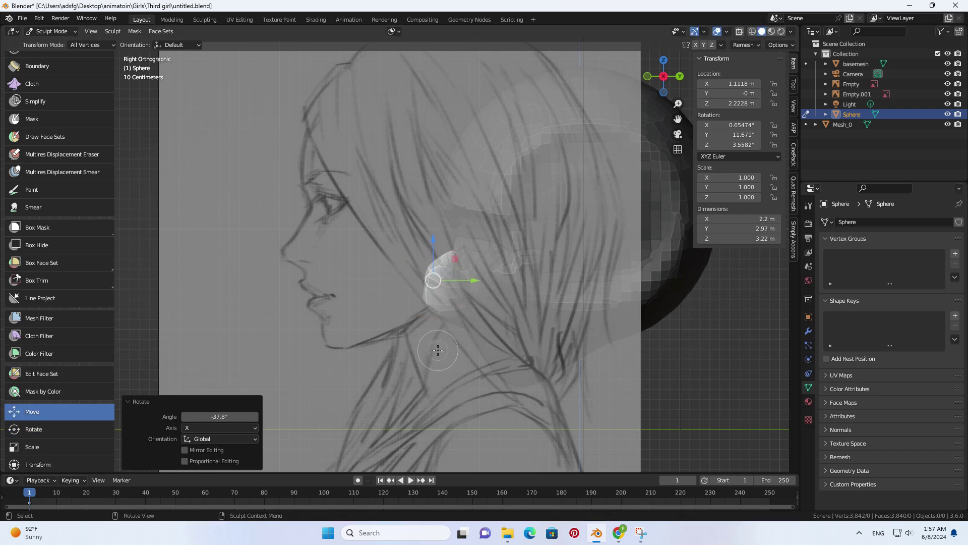
Raise the unmasked nose area about 0.076 m along Z with the Move tool and clear the mask.
{"action": "left_click_drag", "start_coordinate": [435, 239], "coordinate": [436, 230]}
{"action": "mouse_move", "coordinate": [435, 232]}
{"action": "middle_mouse_down"}
{"action": "mouse_move", "coordinate": [469, 292]}
{"action": "mouse_move", "coordinate": [502, 294]}
{"action": "middle_mouse_up"}
{"action": "key", "text": "a"}
Reshape the nose bridge with the Grab brush, using a 71 px radius and then a 56 px radius.
{"action": "key", "text": "f"}
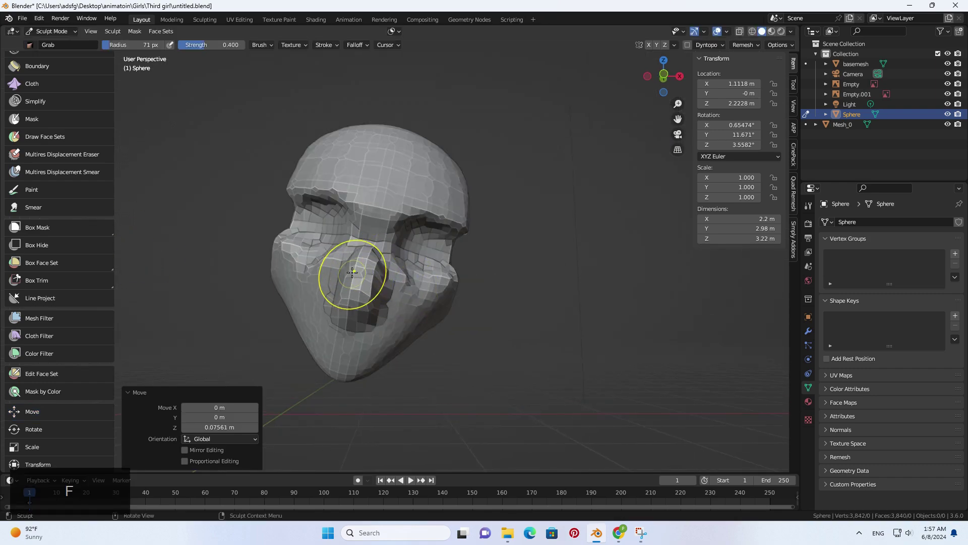
{"action": "left_click_drag", "start_coordinate": [361, 274], "coordinate": [371, 256]}
{"action": "mouse_move", "coordinate": [371, 256]}
{"action": "middle_mouse_down"}
{"action": "mouse_move", "coordinate": [321, 277]}
{"action": "mouse_move", "coordinate": [379, 260]}
{"action": "middle_mouse_up"}
{"action": "key", "text": "f"}
{"action": "left_click", "coordinate": [370, 260]}
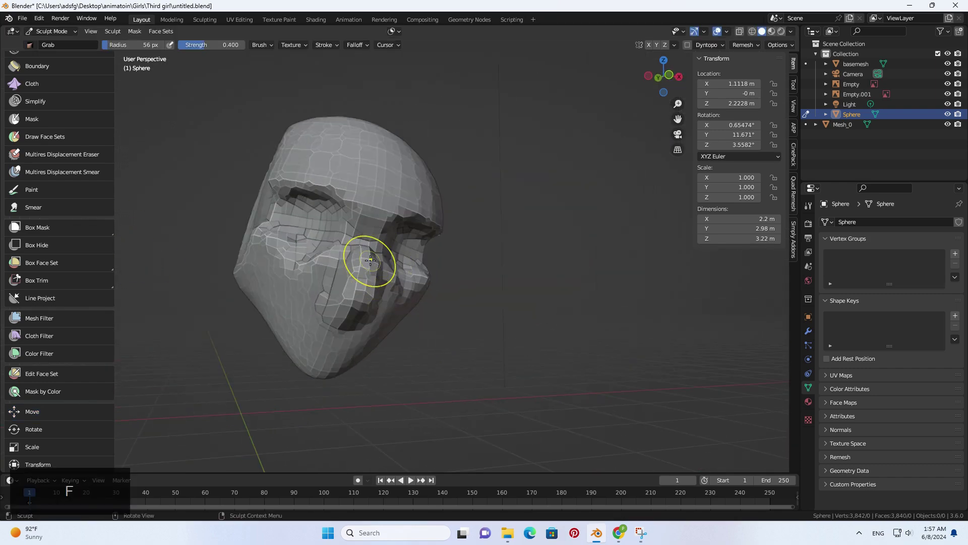
{"action": "left_click_drag", "start_coordinate": [367, 261], "coordinate": [360, 283]}
Pull the lower part of the nose into shape with the Grab brush, working from several angles.
{"action": "middle_click_drag", "start_coordinate": [361, 283], "coordinate": [353, 212]}
{"action": "middle_click_drag", "start_coordinate": [353, 212], "coordinate": [322, 328], "text": "shift"}
{"action": "left_click_drag", "start_coordinate": [333, 338], "coordinate": [348, 323]}
{"action": "middle_click_drag", "start_coordinate": [352, 304], "coordinate": [335, 363]}
{"action": "middle_click_drag", "start_coordinate": [333, 252], "coordinate": [340, 283], "text": "shift"}
{"action": "key", "text": "f"}
{"action": "left_click_drag", "start_coordinate": [328, 285], "coordinate": [323, 291]}
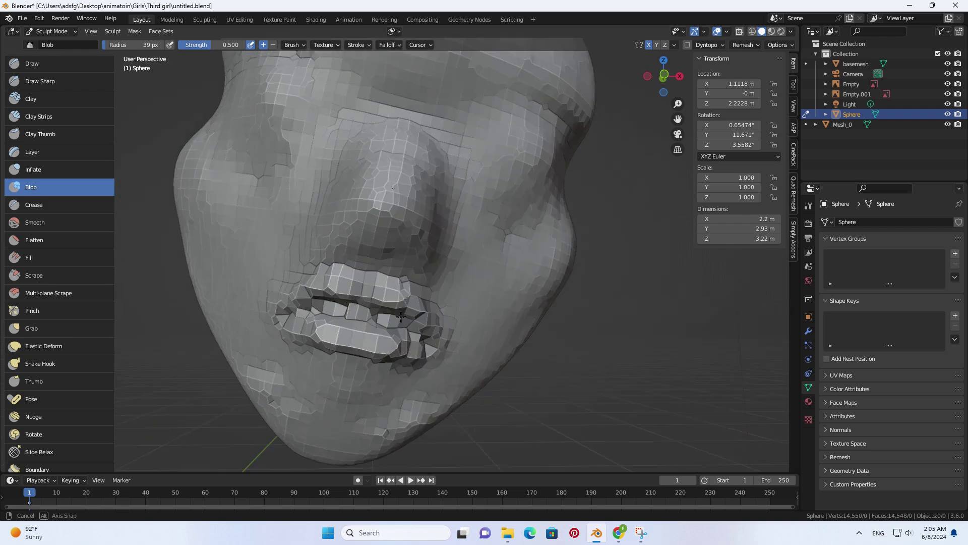
Work on the lower lip with the Blob brush and reduce the brush radius to 20 px.
{"action": "middle_click_drag", "start_coordinate": [401, 317], "coordinate": [397, 318]}
{"action": "scroll", "coordinate": [397, 317], "scroll_direction": "down", "scroll_amount": 3}
{"action": "mouse_move", "coordinate": [393, 318]}
{"action": "middle_mouse_down"}
{"action": "mouse_move", "coordinate": [346, 323]}
{"action": "mouse_move", "coordinate": [381, 317]}
{"action": "middle_mouse_up"}
{"action": "left_click_drag", "start_coordinate": [381, 316], "coordinate": [380, 318]}
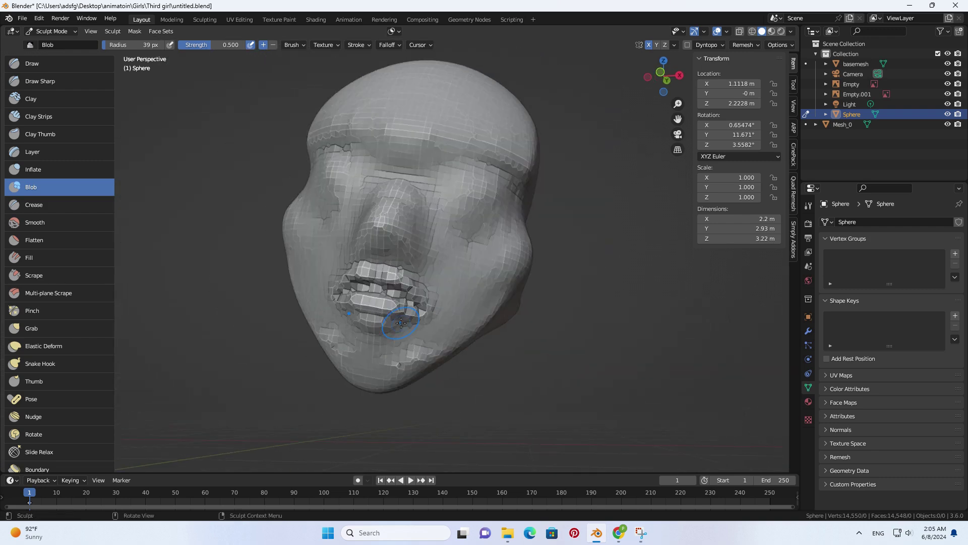
{"action": "key", "text": "f"}
{"action": "scroll", "coordinate": [372, 313], "scroll_direction": "up", "scroll_amount": 3}
{"action": "mouse_move", "coordinate": [339, 308]}
{"action": "middle_mouse_down"}
{"action": "mouse_move", "coordinate": [365, 325]}
{"action": "mouse_move", "coordinate": [404, 315]}
{"action": "middle_mouse_up"}
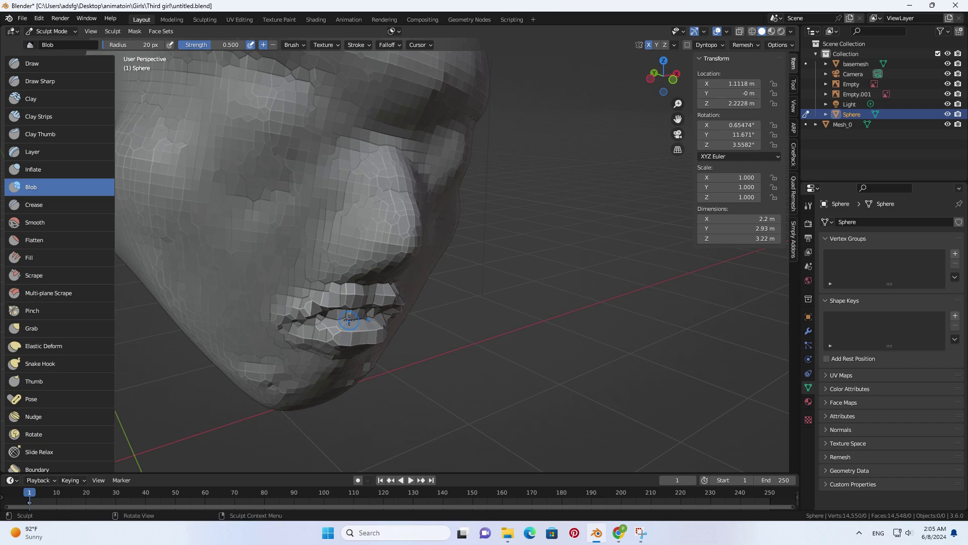
Voxel-remesh the head after building up the lips.
{"action": "middle_click_drag", "start_coordinate": [349, 320], "coordinate": [136, 97]}
{"action": "key", "text": "ctrl+r"}
{"action": "middle_click_drag", "start_coordinate": [375, 273], "coordinate": [355, 270]}
{"action": "scroll", "coordinate": [323, 298], "scroll_direction": "down", "scroll_amount": 3}
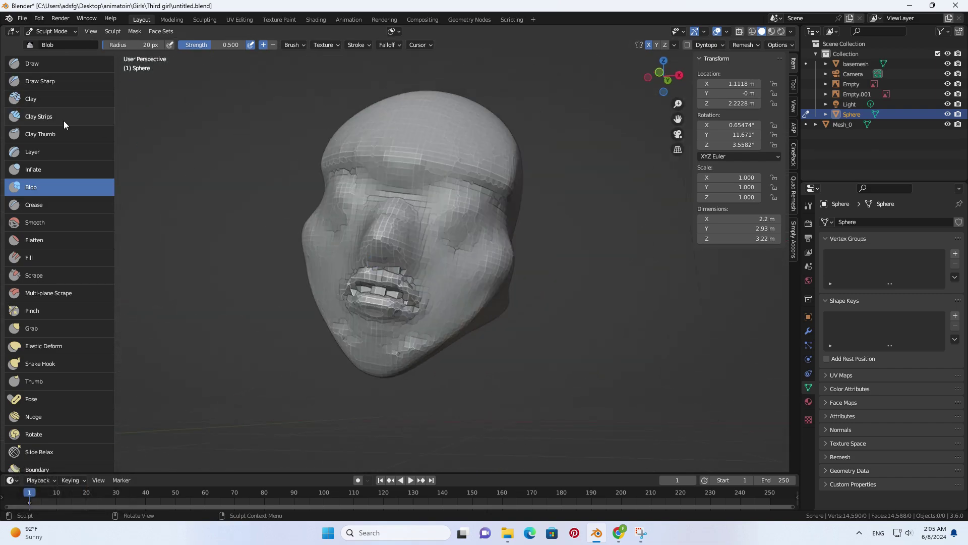
Carve the nostril area under the nose with the Clay Strips brush at a 14 px radius.
{"action": "left_click", "coordinate": [63, 120]}
{"action": "key", "text": "f"}
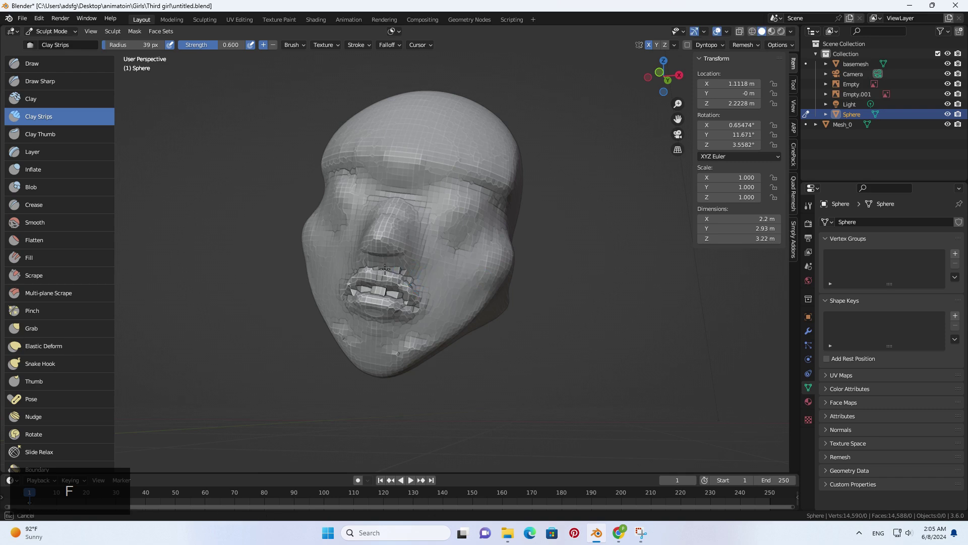
{"action": "left_click", "coordinate": [385, 268]}
{"action": "mouse_move", "coordinate": [385, 269]}
{"action": "middle_mouse_down"}
{"action": "mouse_move", "coordinate": [423, 290]}
{"action": "mouse_move", "coordinate": [386, 265]}
{"action": "middle_mouse_up"}
{"action": "key", "text": "f"}
{"action": "left_click", "coordinate": [373, 265]}
{"action": "scroll", "coordinate": [366, 266], "scroll_direction": "up", "scroll_amount": 3}
{"action": "key", "text": "f"}
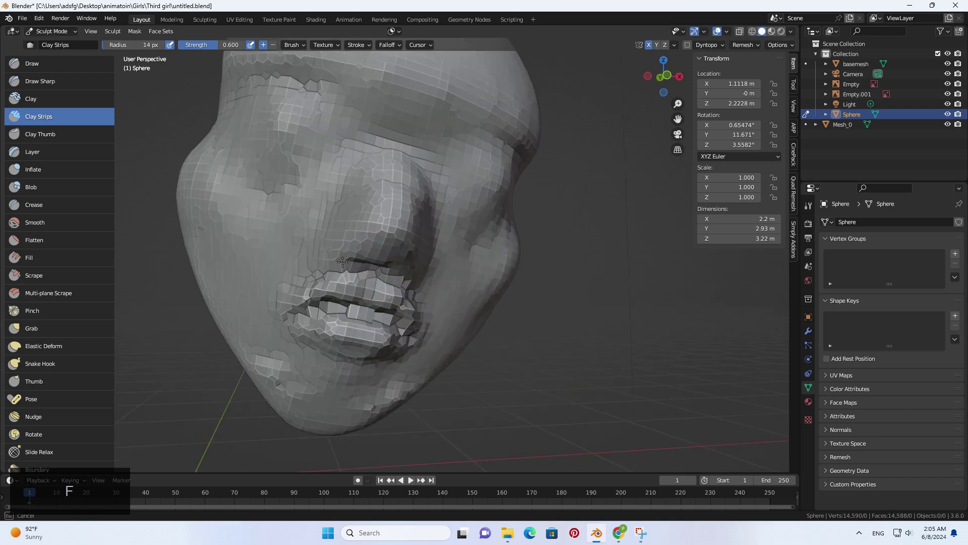
{"action": "left_click_drag", "start_coordinate": [357, 260], "coordinate": [356, 271]}
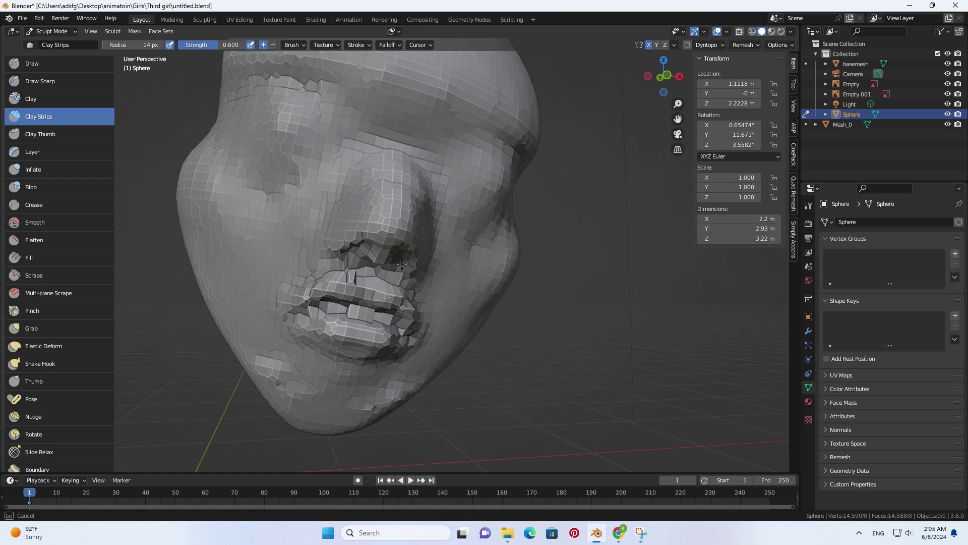
Carve grooves along both sides of the nose bridge with the Clay Strips brush.
{"action": "key", "text": "KP_1"}
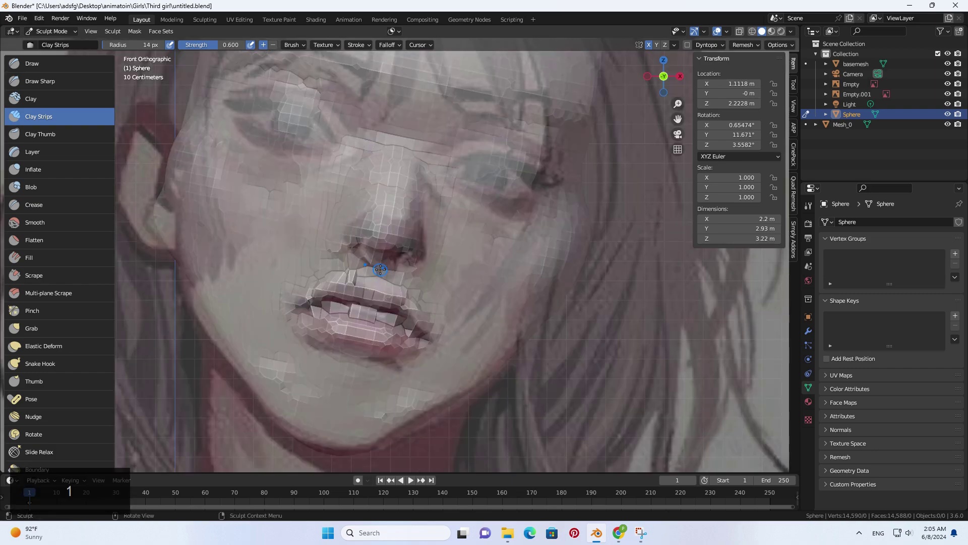
{"action": "middle_click_drag", "start_coordinate": [381, 270], "coordinate": [424, 230]}
{"action": "left_click_drag", "start_coordinate": [423, 236], "coordinate": [422, 195]}
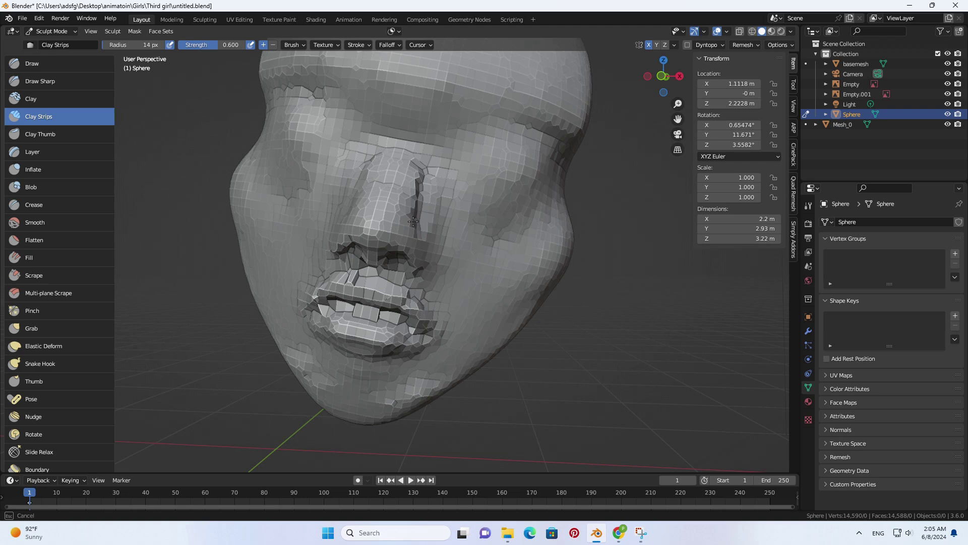
{"action": "middle_click_drag", "start_coordinate": [436, 252], "coordinate": [472, 251]}
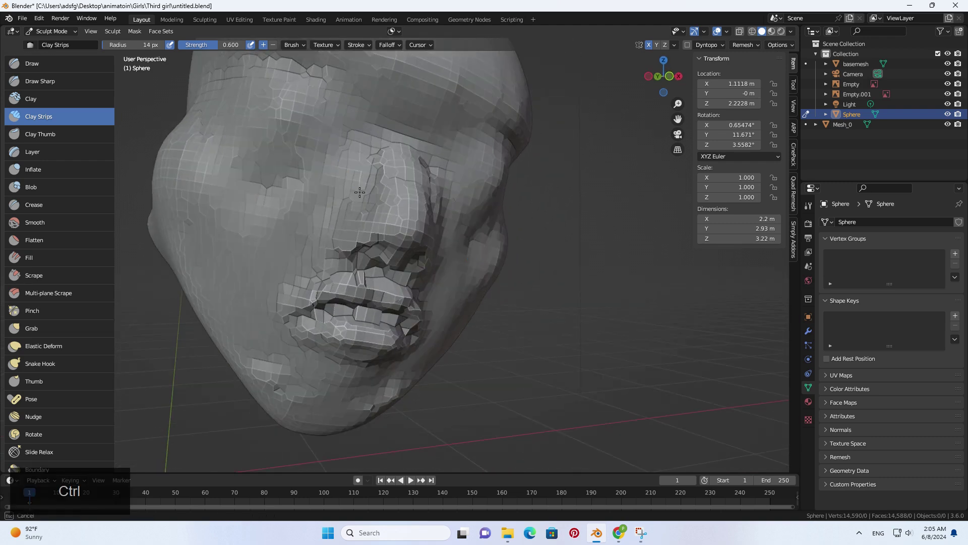
{"action": "mouse_move", "coordinate": [373, 168]}
{"action": "left_mouse_down"}
{"action": "mouse_move", "coordinate": [375, 209]}
{"action": "mouse_move", "coordinate": [355, 228]}
{"action": "left_mouse_up"}
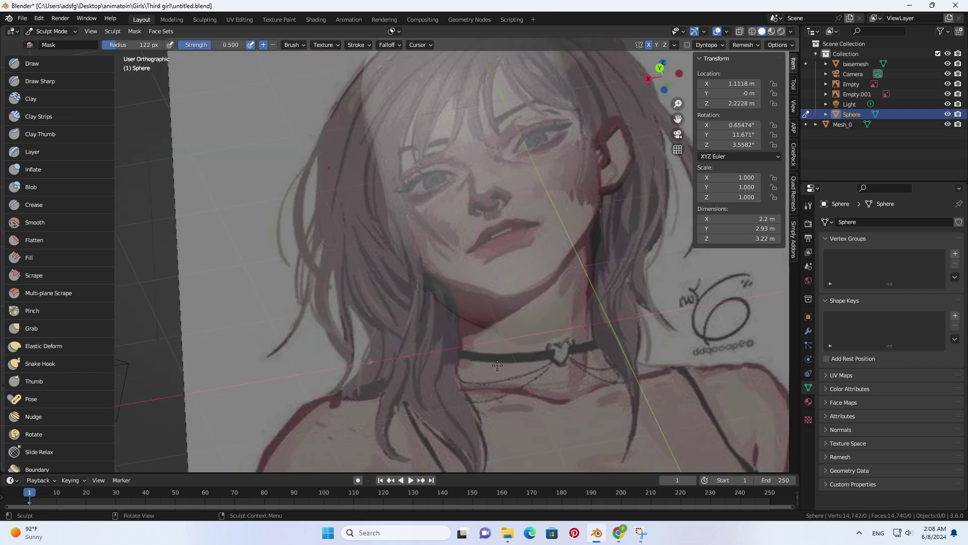
Invert the sculpt mask so only the chin area stays editable.
{"action": "key", "text": "KP_3"}
{"action": "mouse_move", "coordinate": [498, 364]}
{"action": "middle_mouse_down"}
{"action": "mouse_move", "coordinate": [434, 258]}
{"action": "mouse_move", "coordinate": [518, 281]}
{"action": "mouse_move", "coordinate": [509, 295]}
{"action": "middle_mouse_up"}
{"action": "key", "text": "ctrl+i"}
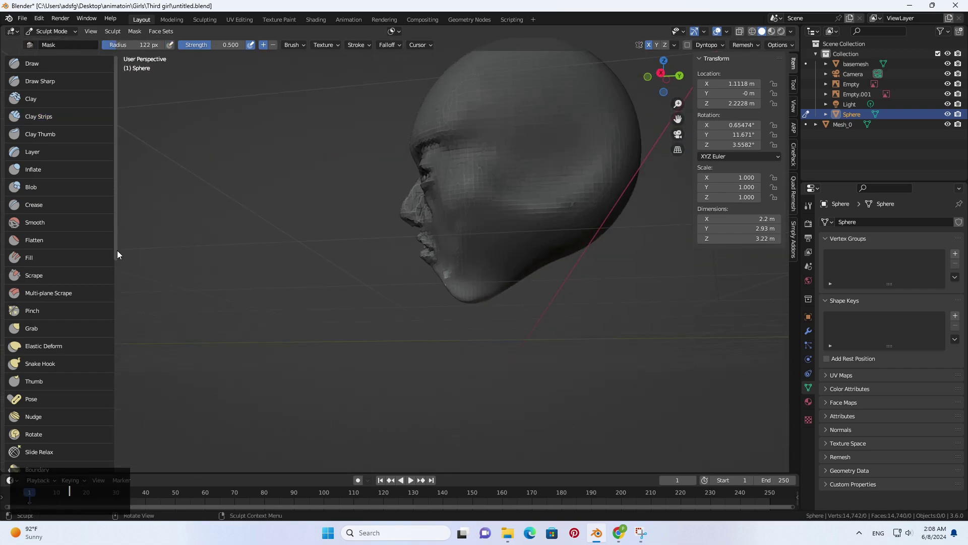
Set the pivot to Unmasked and rotate the chin area about -25.6° around X with the Rotate tool.
{"action": "scroll", "coordinate": [57, 329], "scroll_direction": "down", "scroll_amount": 10}
{"action": "scroll", "coordinate": [56, 397], "scroll_direction": "down", "scroll_amount": 10}
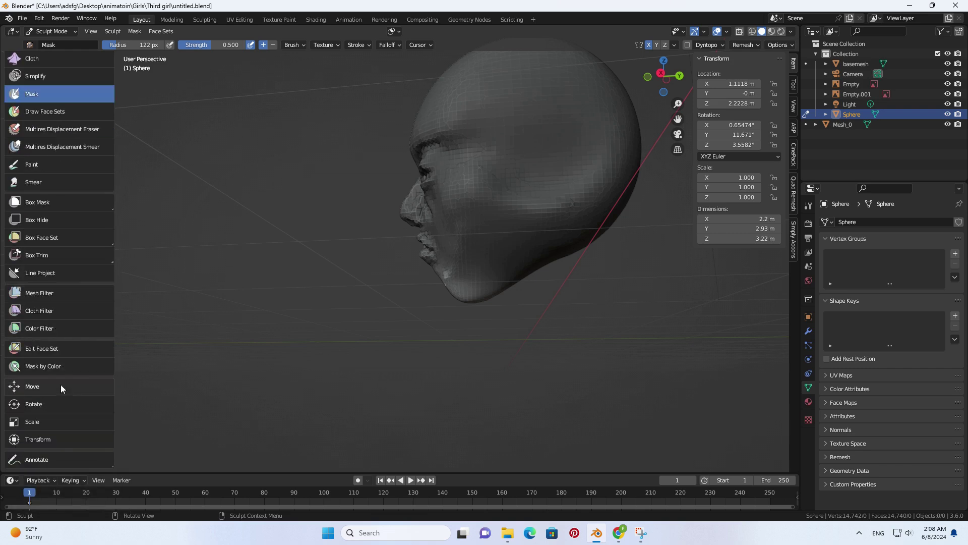
{"action": "left_click", "coordinate": [59, 403]}
{"action": "key", "text": "q"}
{"action": "mouse_move", "coordinate": [495, 247]}
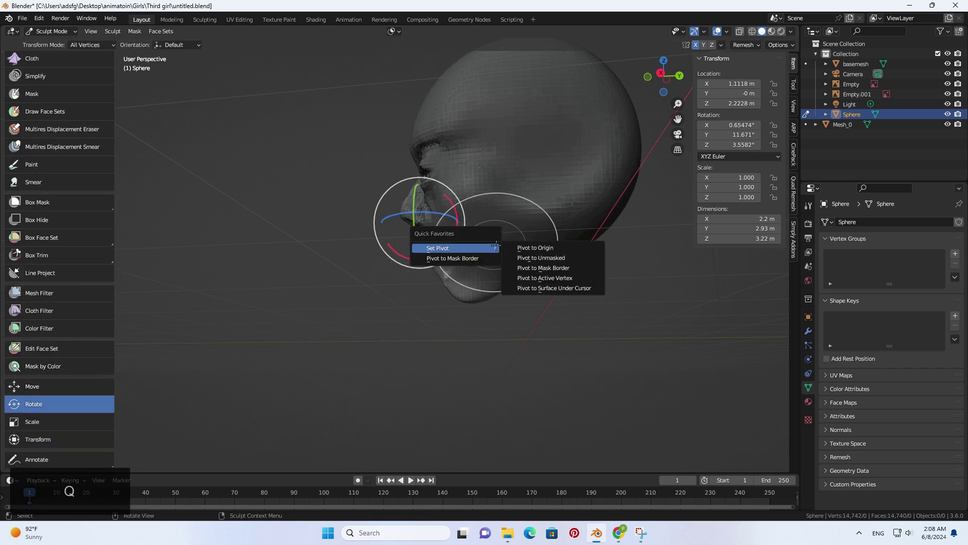
{"action": "left_click", "coordinate": [566, 259]}
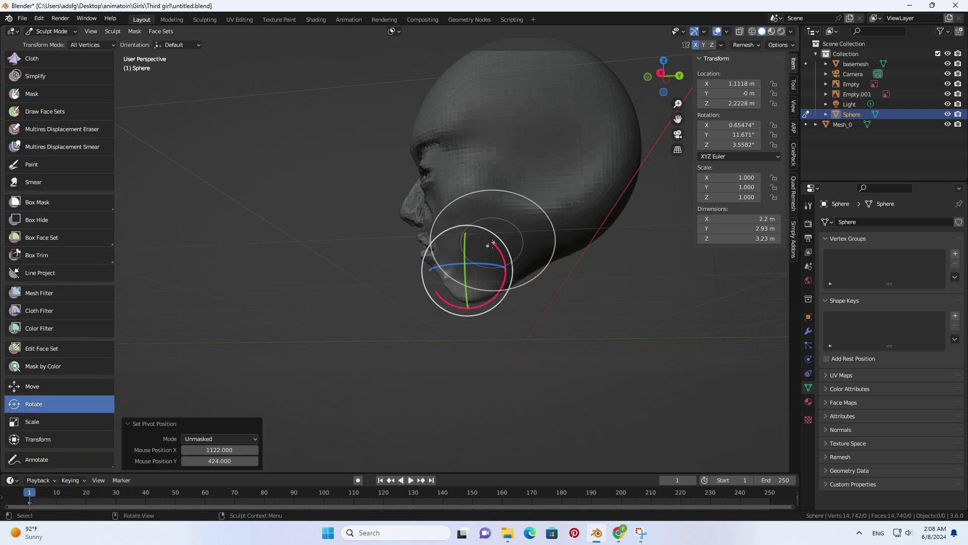
{"action": "left_click_drag", "start_coordinate": [505, 262], "coordinate": [501, 258]}
{"action": "key", "text": "3"}
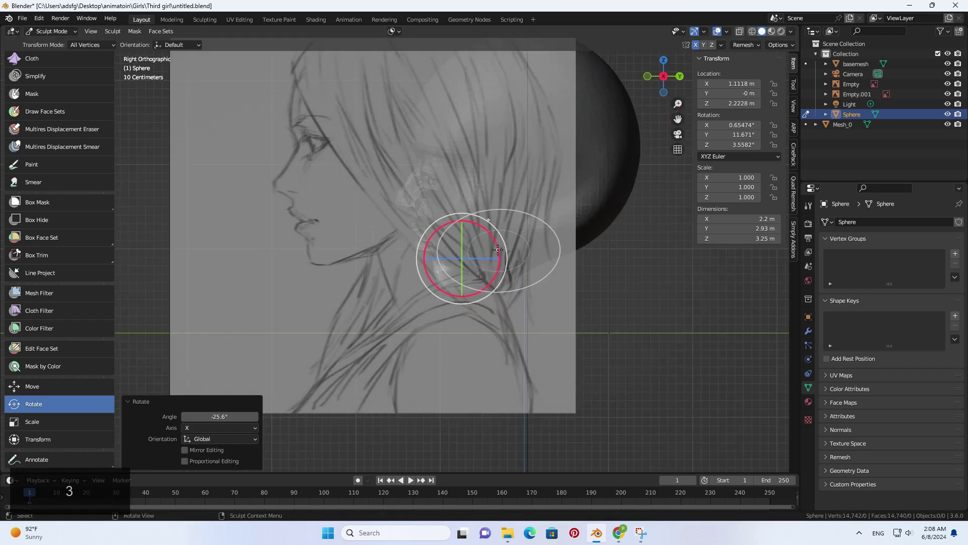
Push the chin and underside of the jaw upward with the Grab brush at a 137 px radius.
{"action": "middle_click_drag", "start_coordinate": [498, 252], "coordinate": [504, 249]}
{"action": "key", "text": "g"}
{"action": "key", "text": "f"}
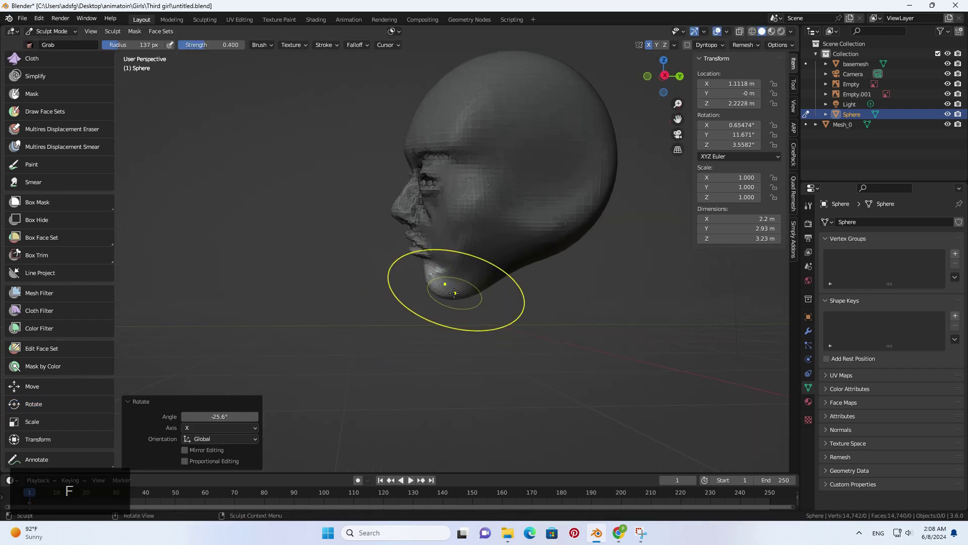
{"action": "left_click_drag", "start_coordinate": [454, 286], "coordinate": [454, 282]}
{"action": "left_click_drag", "start_coordinate": [469, 290], "coordinate": [474, 279]}
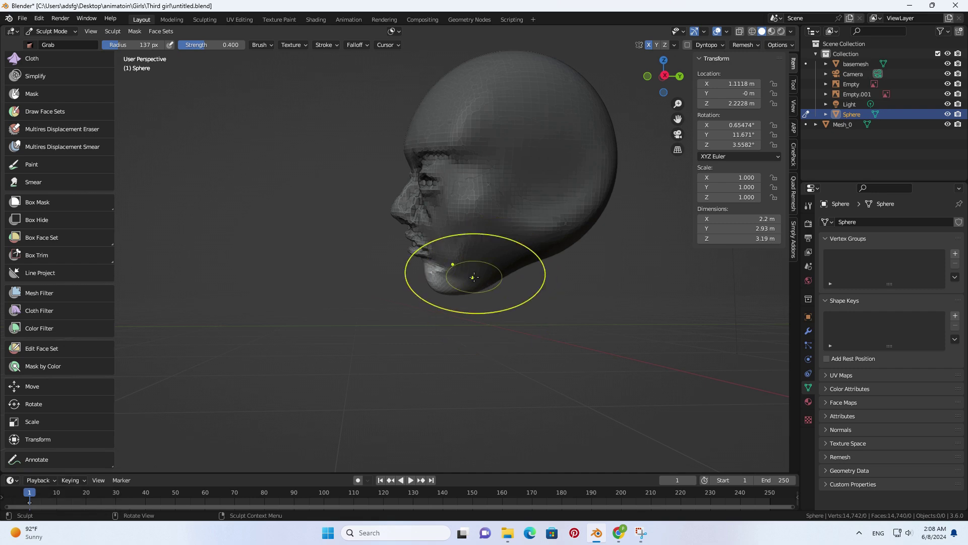
Compare the profile with the side reference, set the Grab radius to 71 px, and clear the mask.
{"action": "key", "text": "KP_3"}
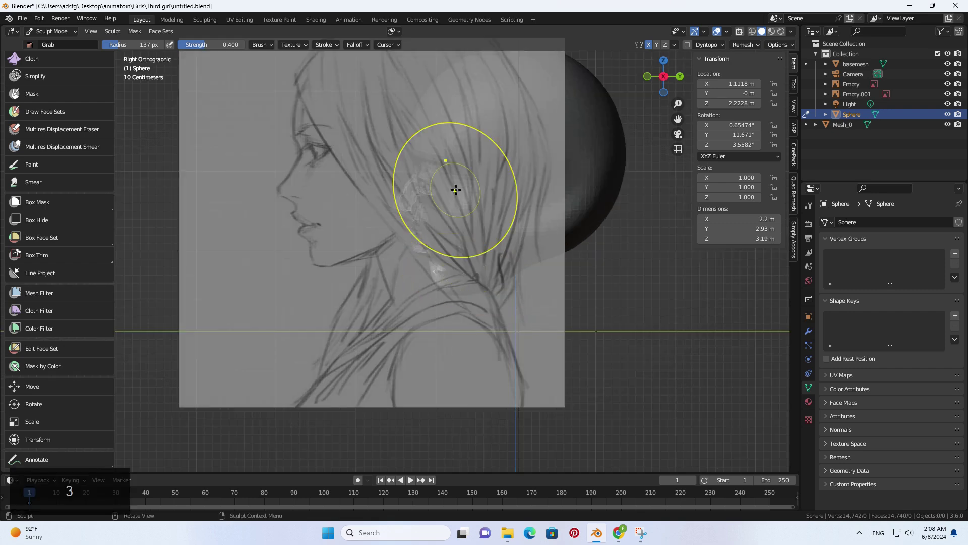
{"action": "middle_click_drag", "start_coordinate": [456, 190], "coordinate": [422, 203]}
{"action": "key", "text": "f"}
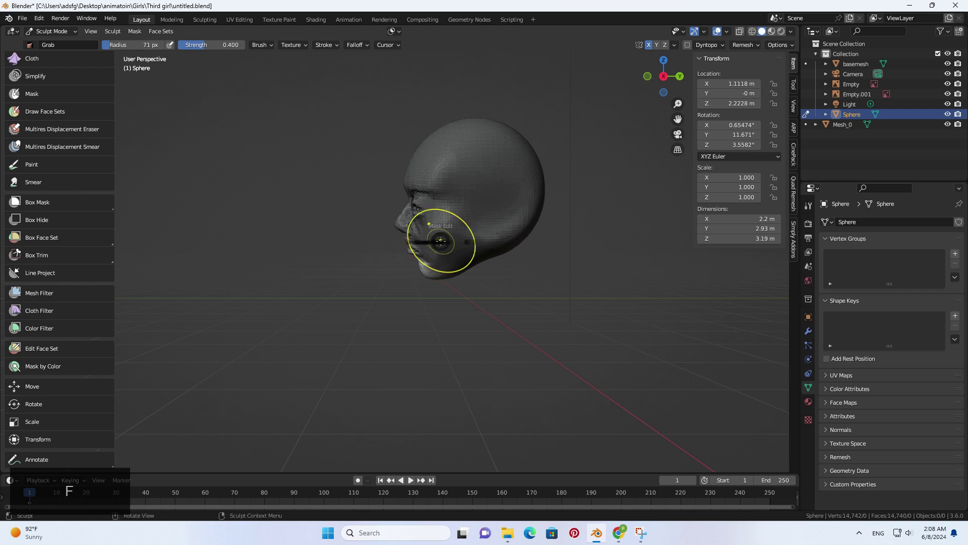
{"action": "left_click", "coordinate": [419, 239]}
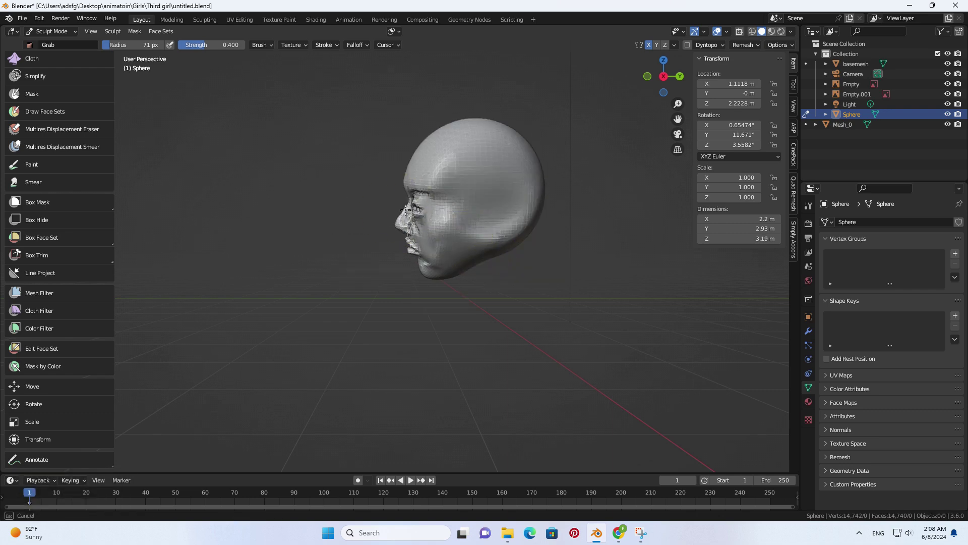
Undo the last grab stroke, reshape the nose tip with a 34 px Grab brush, and enlarge the radius to 41 px.
{"action": "key", "text": "f"}
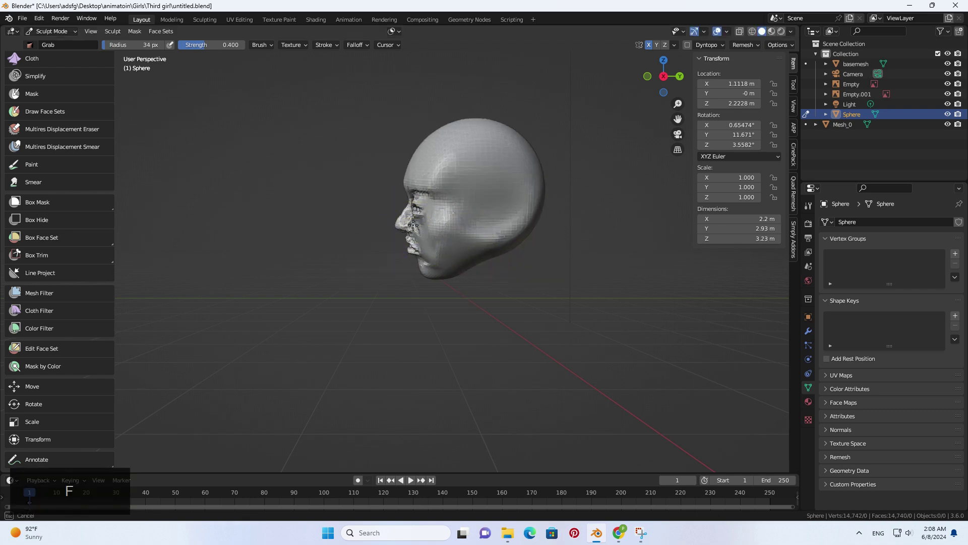
{"action": "left_click", "coordinate": [411, 223]}
{"action": "scroll", "coordinate": [412, 226], "scroll_direction": "up", "scroll_amount": 2}
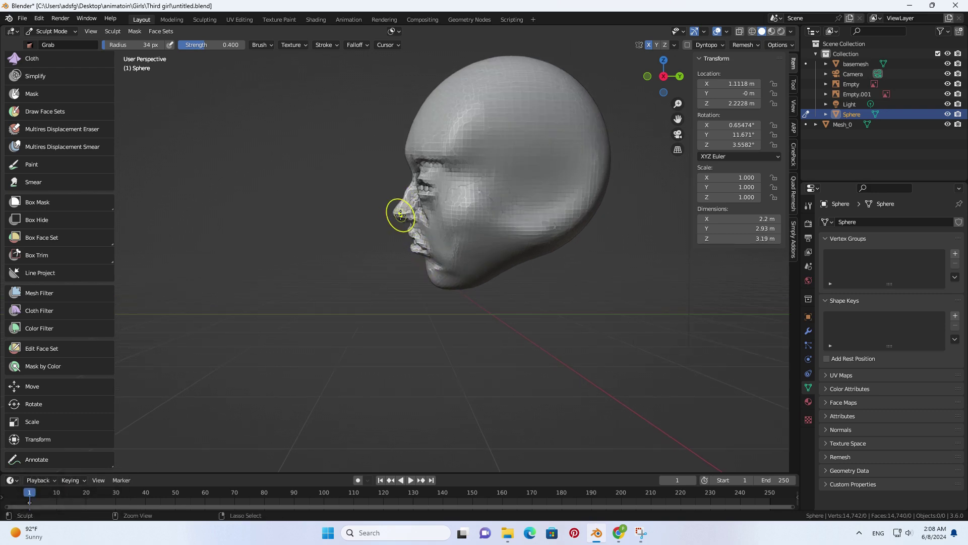
{"action": "key", "text": "ctrl+z"}
{"action": "left_click_drag", "start_coordinate": [400, 218], "coordinate": [395, 207]}
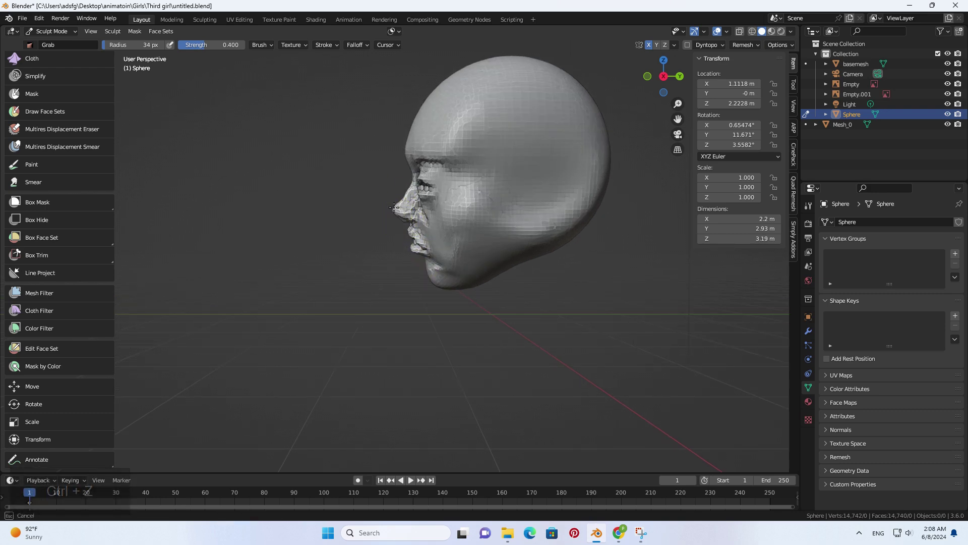
{"action": "key", "text": "f"}
{"action": "left_click", "coordinate": [412, 189]}
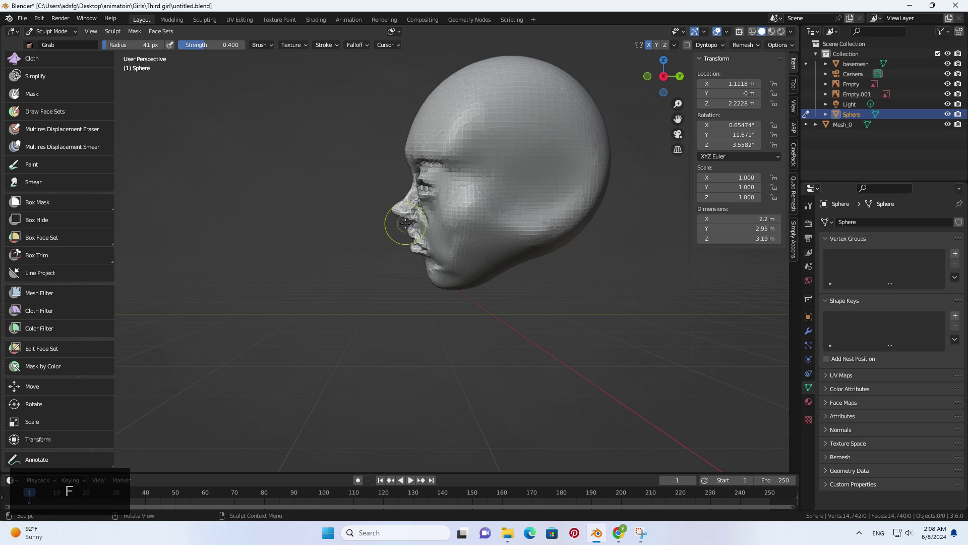
Move the head object about -1.41 m along Y and 0.33 m along Z onto the side-view reference.
{"action": "key", "text": "g"}
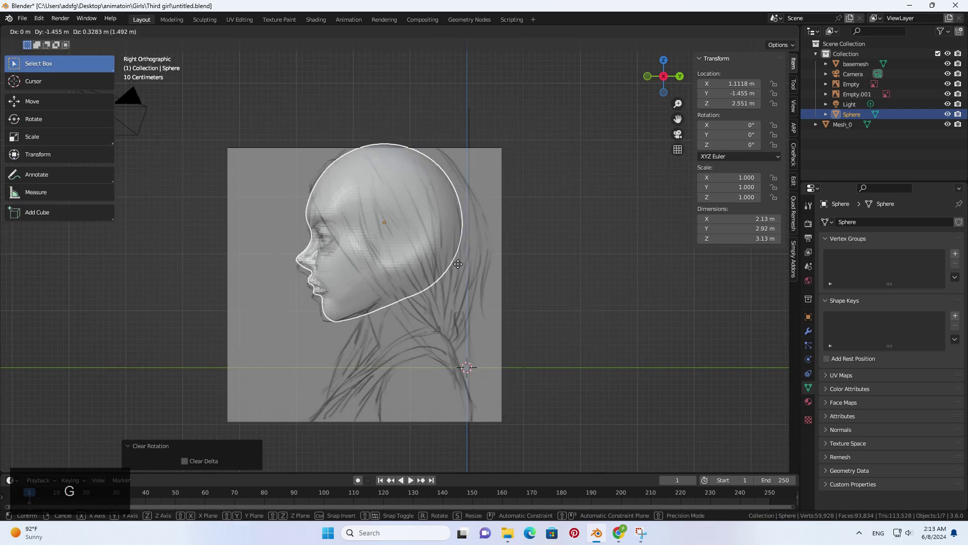
{"action": "left_click", "coordinate": [461, 264]}
{"action": "middle_click_drag", "start_coordinate": [459, 271], "coordinate": [508, 254], "text": "shift"}
{"action": "scroll", "coordinate": [505, 250], "scroll_direction": "up", "scroll_amount": 1}
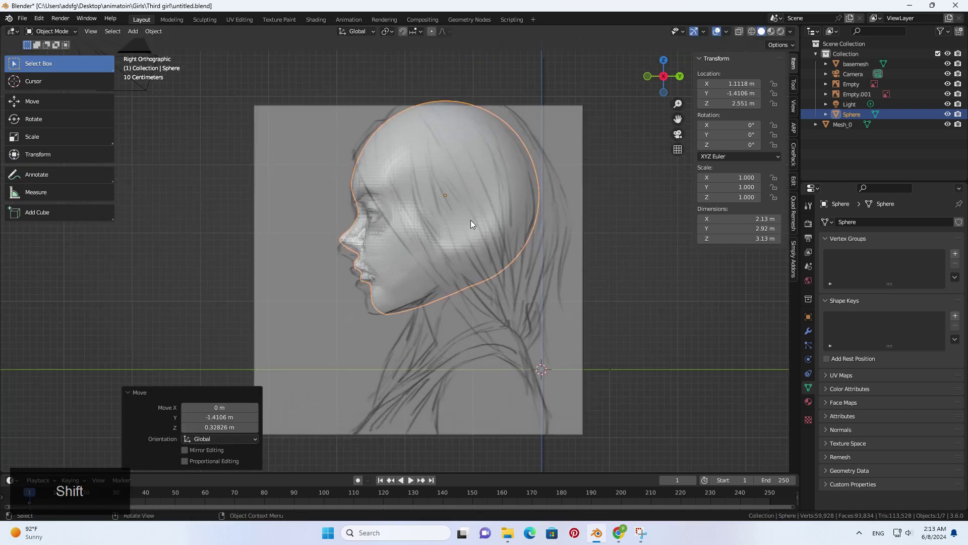
Reposition the head against the side reference, placing it at about Y -1.285 m and Z 2.433 m.
{"action": "key", "text": "g"}
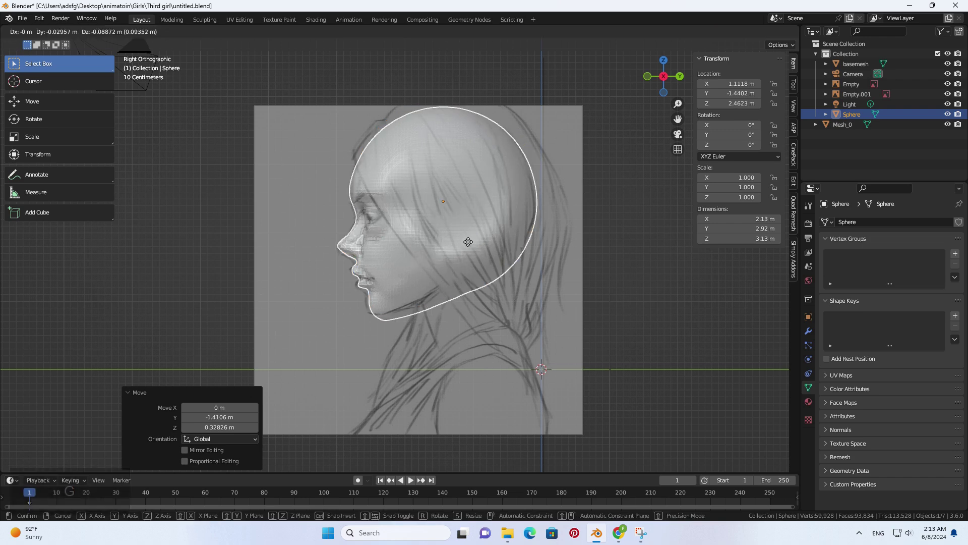
{"action": "key", "text": "g"}
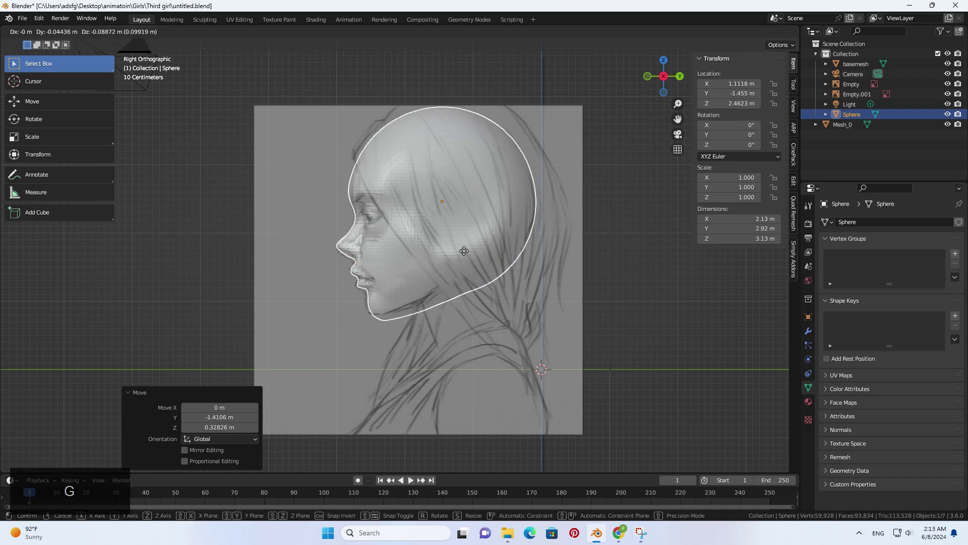
{"action": "left_click", "coordinate": [500, 250]}
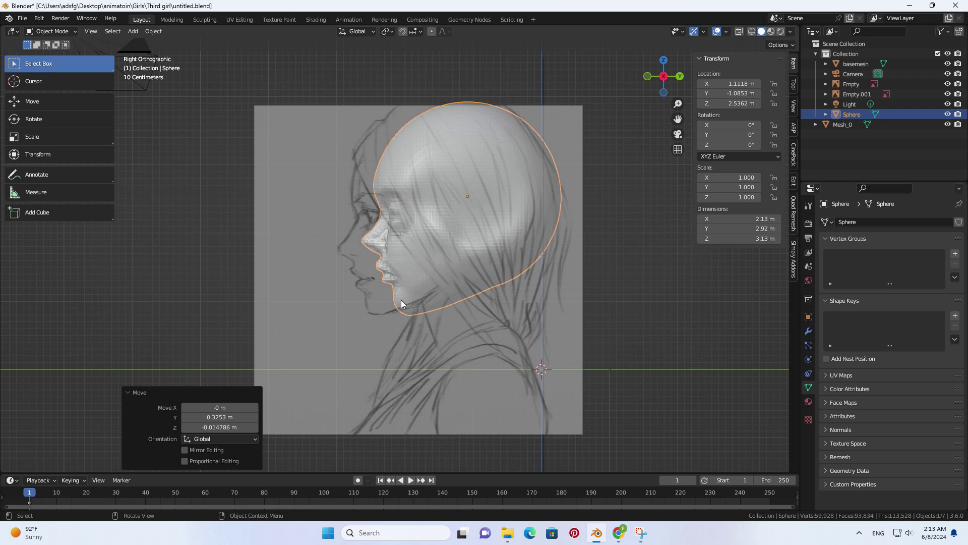
{"action": "key", "text": "g"}
{"action": "left_click", "coordinate": [413, 280]}
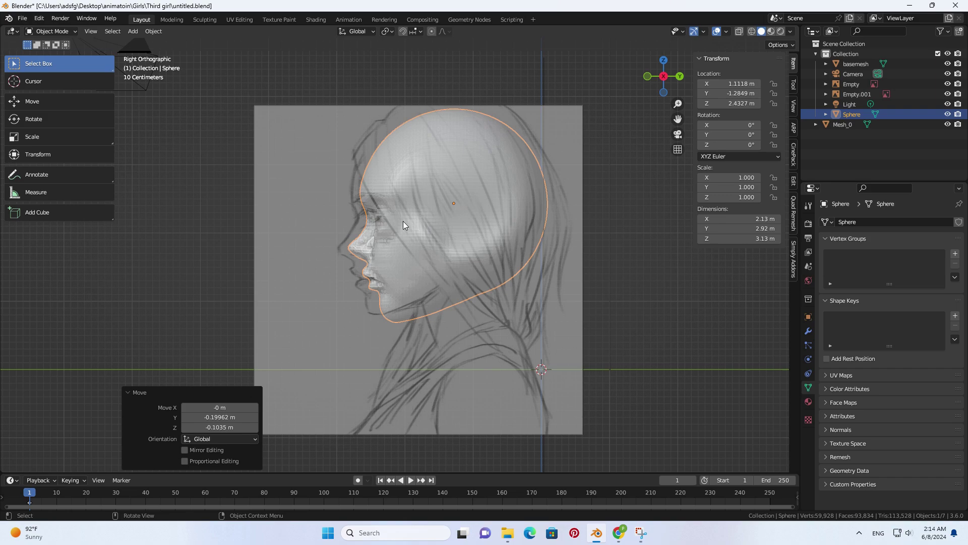
Undo the last two changes to the head.
{"action": "key", "text": "g"}
{"action": "key", "text": "ctrl+z"}
{"action": "key", "text": "ctrl+z"}
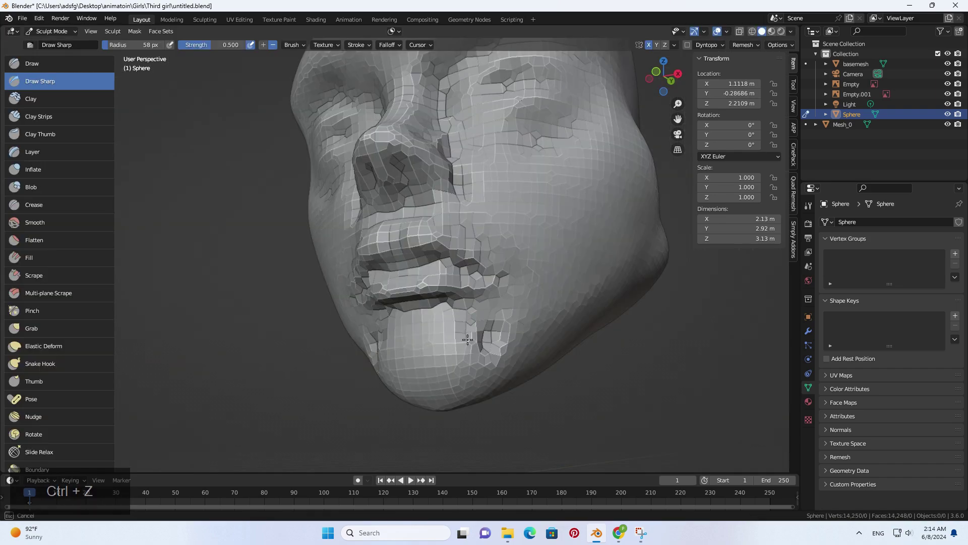
Voxel-remesh the head to even out the sculpted mouth and chin surface.
{"action": "middle_click_drag", "start_coordinate": [477, 355], "coordinate": [479, 292]}
{"action": "scroll", "coordinate": [488, 327], "scroll_direction": "down", "scroll_amount": 4}
{"action": "key", "text": "ctrl+r"}
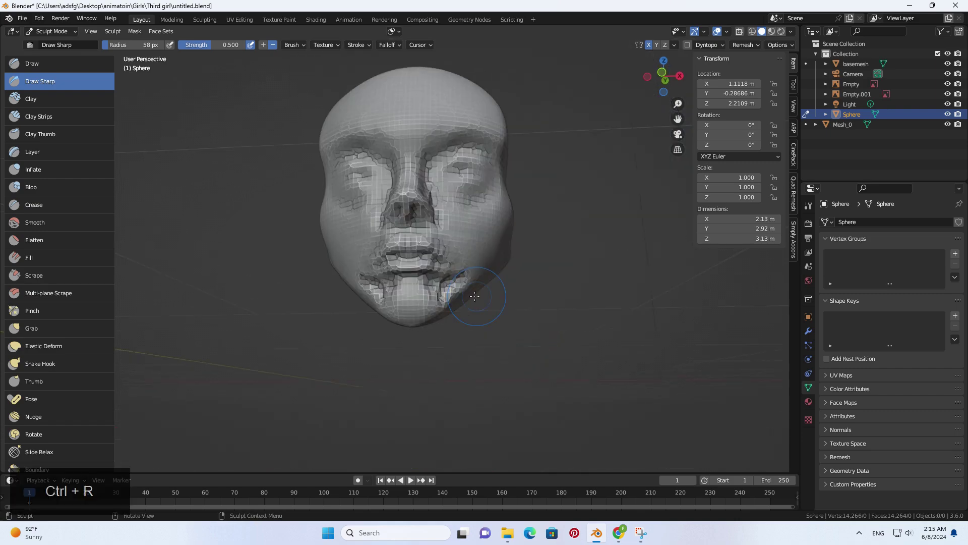
Smooth the sculpted chin and lower jaw surface of the head, and save the file.
{"action": "left_click_drag", "start_coordinate": [462, 295], "coordinate": [439, 283], "text": "shift"}
{"action": "mouse_move", "coordinate": [454, 283]}
{"action": "middle_mouse_down"}
{"action": "mouse_move", "coordinate": [419, 282]}
{"action": "mouse_move", "coordinate": [429, 278]}
{"action": "middle_mouse_up"}
{"action": "left_click_drag", "start_coordinate": [416, 293], "coordinate": [437, 281], "text": "shift"}
{"action": "middle_click_drag", "start_coordinate": [439, 308], "coordinate": [481, 285]}
{"action": "key", "text": "g"}
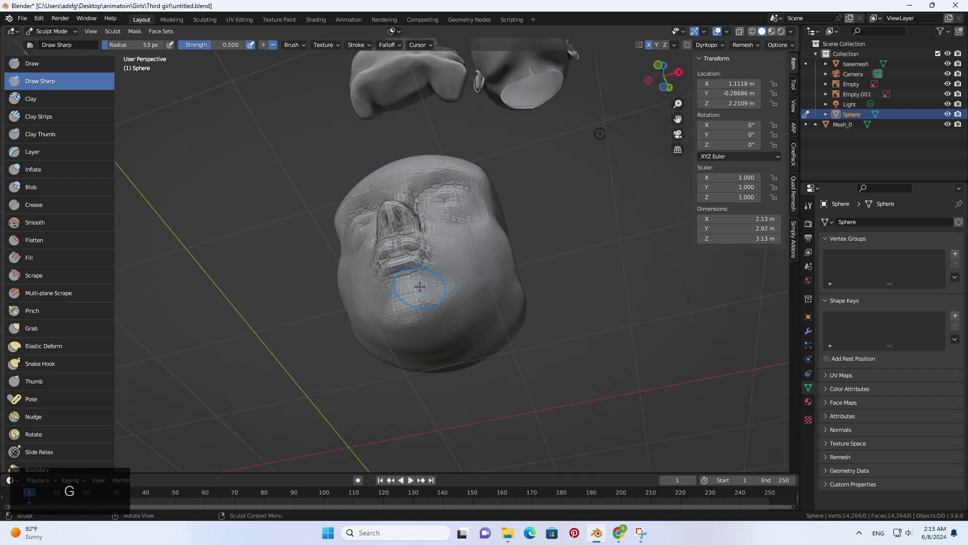
{"action": "key", "text": "KP_3"}
{"action": "mouse_move", "coordinate": [505, 361]}
{"action": "middle_mouse_down"}
{"action": "mouse_move", "coordinate": [566, 310]}
{"action": "mouse_move", "coordinate": [547, 326]}
{"action": "middle_mouse_up"}
{"action": "scroll", "coordinate": [505, 313], "scroll_direction": "down", "scroll_amount": 3}
{"action": "key", "text": "ctrl+s"}
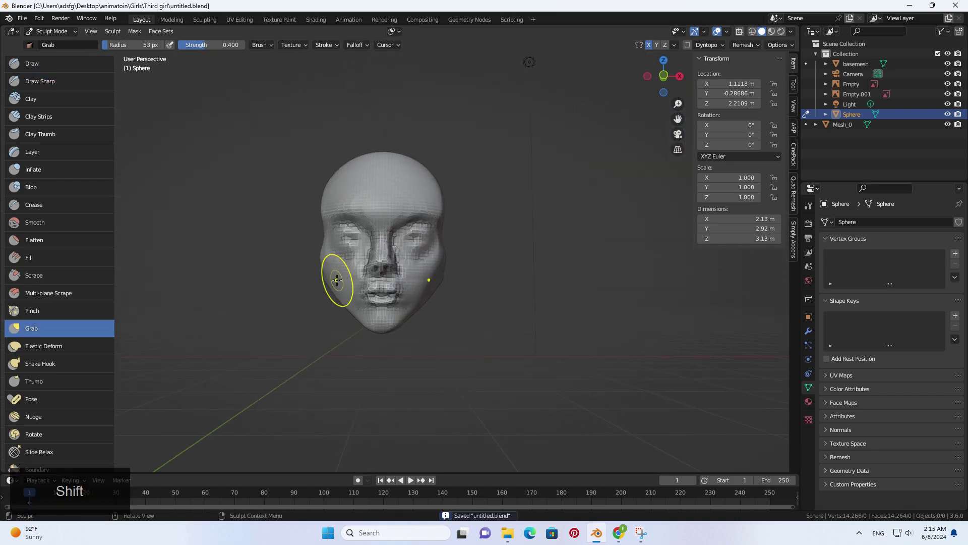
Retopologize the head in Object Mode with Quad Remesher, using a quad count of 2500 and X symmetry.
{"action": "left_click", "coordinate": [52, 32]}
{"action": "left_click", "coordinate": [52, 43]}
{"action": "left_click", "coordinate": [794, 212]}
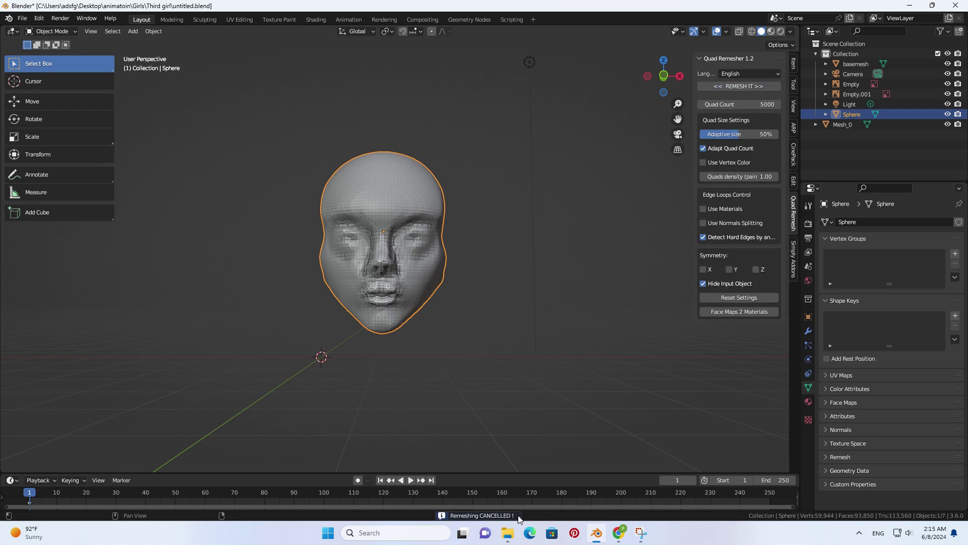
{"action": "key", "text": "Escape"}
{"action": "left_click", "coordinate": [751, 105]}
{"action": "type", "text": "2"}
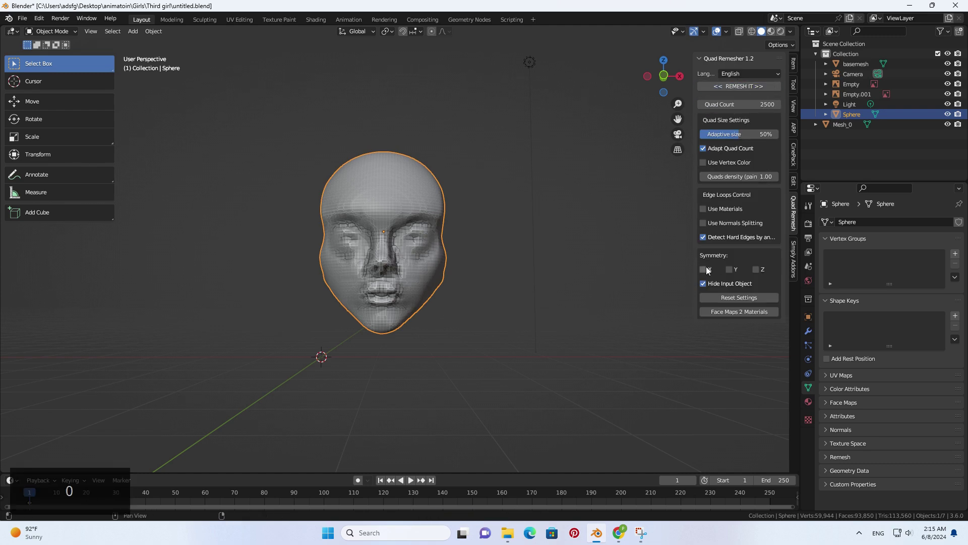
{"action": "mouse_move", "coordinate": [413, 248]}
{"action": "middle_mouse_down"}
{"action": "mouse_move", "coordinate": [354, 253]}
{"action": "mouse_move", "coordinate": [401, 251]}
{"action": "middle_mouse_up"}
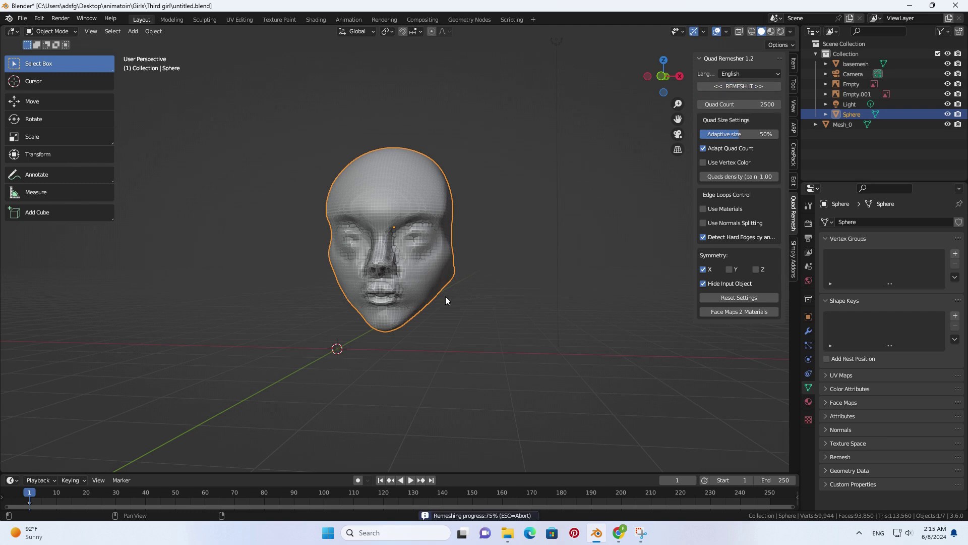
Shift a single face beneath the nose along X on the retopologized head mesh.
{"action": "middle_click_drag", "start_coordinate": [446, 296], "coordinate": [425, 257]}
{"action": "scroll", "coordinate": [429, 265], "scroll_direction": "up", "scroll_amount": 3}
{"action": "scroll", "coordinate": [429, 264], "scroll_direction": "up", "scroll_amount": 2}
{"action": "key", "text": "Tab"}
{"action": "key", "text": "3"}
{"action": "scroll", "coordinate": [425, 258], "scroll_direction": "up", "scroll_amount": 2}
{"action": "left_click", "coordinate": [417, 258]}
{"action": "key", "text": "g"}
{"action": "key", "text": "x"}
{"action": "left_click", "coordinate": [419, 261]}
Rotate and move the retopologized head to line it up with the front-view reference.
{"action": "key", "text": "KP_1"}
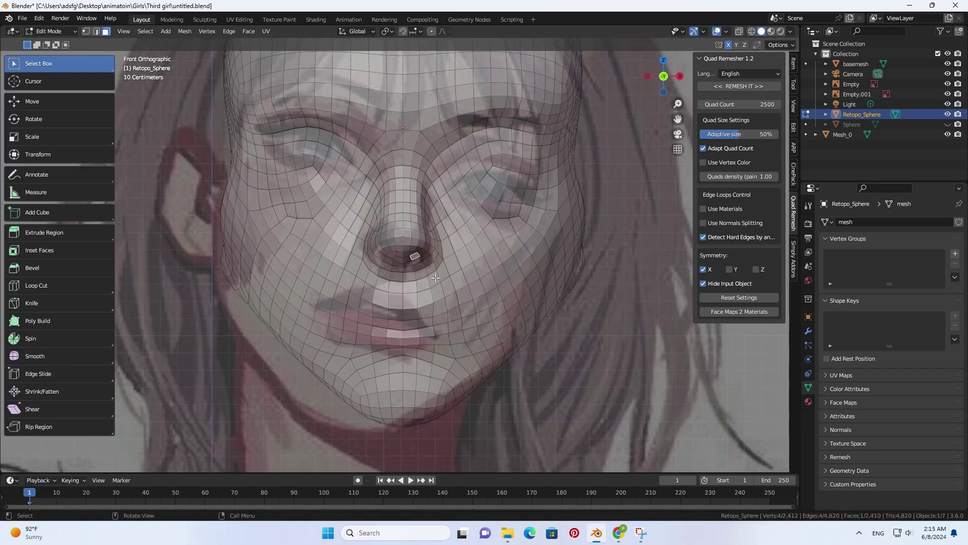
{"action": "key", "text": "Tab"}
{"action": "key", "text": "r"}
{"action": "scroll", "coordinate": [420, 261], "scroll_direction": "down", "scroll_amount": 3}
{"action": "left_click", "coordinate": [549, 245]}
{"action": "key", "text": "g"}
{"action": "left_click", "coordinate": [549, 284]}
{"action": "middle_click_drag", "start_coordinate": [549, 283], "coordinate": [486, 241]}
Select the entire retopologized head mesh and symmetrize it.
{"action": "key", "text": "Tab"}
{"action": "key", "text": "g"}
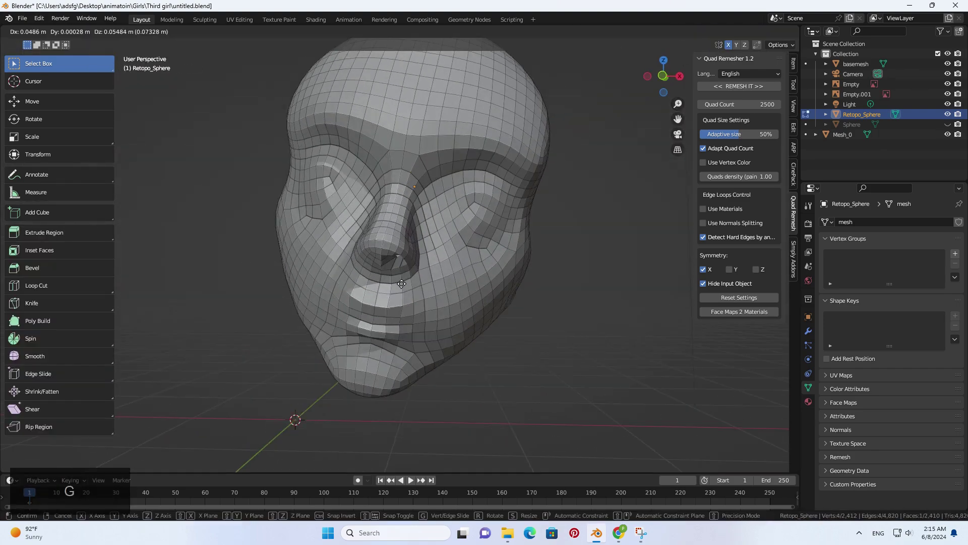
{"action": "right_click", "coordinate": [483, 241]}
{"action": "scroll", "coordinate": [481, 240], "scroll_direction": "down", "scroll_amount": 3}
{"action": "key", "text": "a"}
{"action": "left_click", "coordinate": [145, 31]}
{"action": "left_click", "coordinate": [185, 31]}
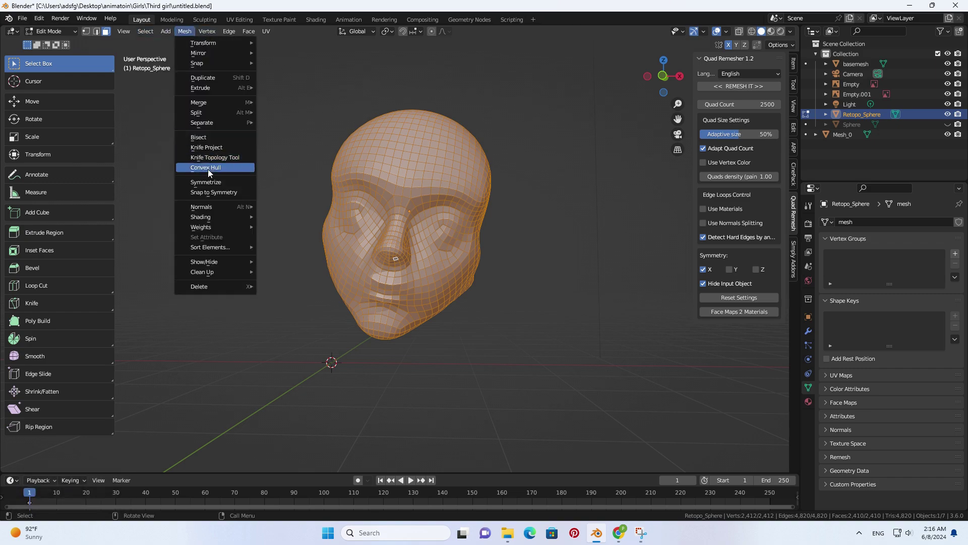
{"action": "left_click", "coordinate": [209, 181]}
Reposition a face beside the nostril on the symmetrized mesh.
{"action": "scroll", "coordinate": [433, 283], "scroll_direction": "up", "scroll_amount": 3}
{"action": "left_click", "coordinate": [394, 268]}
{"action": "key", "text": "g"}
{"action": "left_click", "coordinate": [416, 255]}
{"action": "mouse_move", "coordinate": [418, 253]}
{"action": "middle_mouse_down"}
{"action": "mouse_move", "coordinate": [331, 249]}
{"action": "mouse_move", "coordinate": [415, 255]}
{"action": "middle_mouse_up"}
{"action": "scroll", "coordinate": [415, 255], "scroll_direction": "up", "scroll_amount": 1}
{"action": "left_click", "coordinate": [417, 254]}
{"action": "key", "text": "r"}
{"action": "right_click", "coordinate": [438, 248]}
{"action": "scroll", "coordinate": [409, 244], "scroll_direction": "down", "scroll_amount": 2}
{"action": "scroll", "coordinate": [496, 256], "scroll_direction": "down", "scroll_amount": 4}
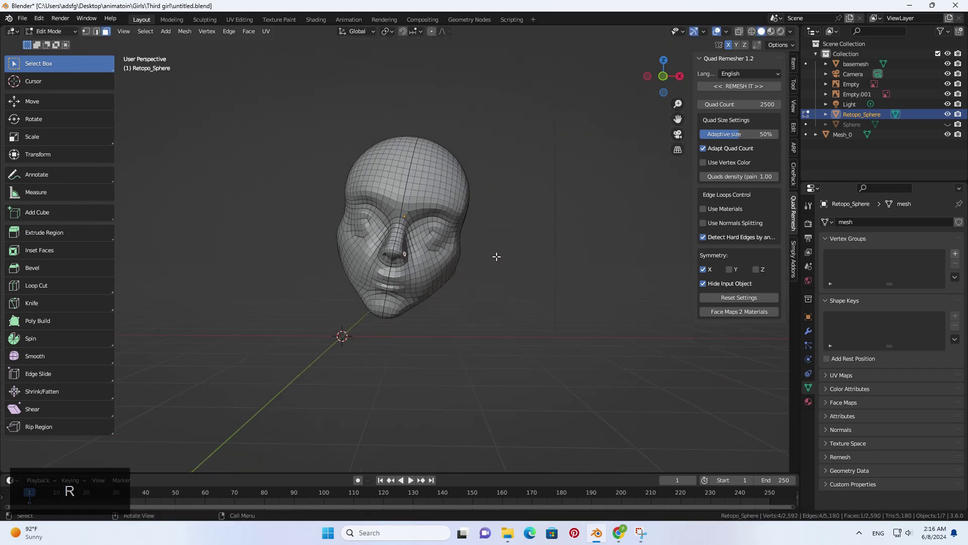
Move a jaw-side face about -0.079 m along X with smooth proportional editing at size 0.826, slimming the jaw.
{"action": "key", "text": "KP_1"}
{"action": "scroll", "coordinate": [500, 262], "scroll_direction": "up", "scroll_amount": 3}
{"action": "scroll", "coordinate": [506, 275], "scroll_direction": "down", "scroll_amount": 3}
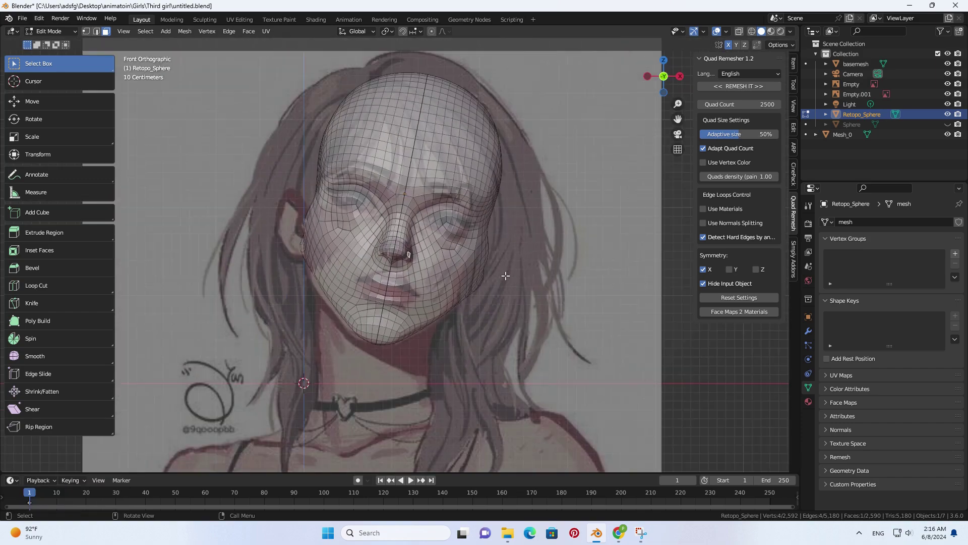
{"action": "middle_click_drag", "start_coordinate": [520, 299], "coordinate": [515, 276]}
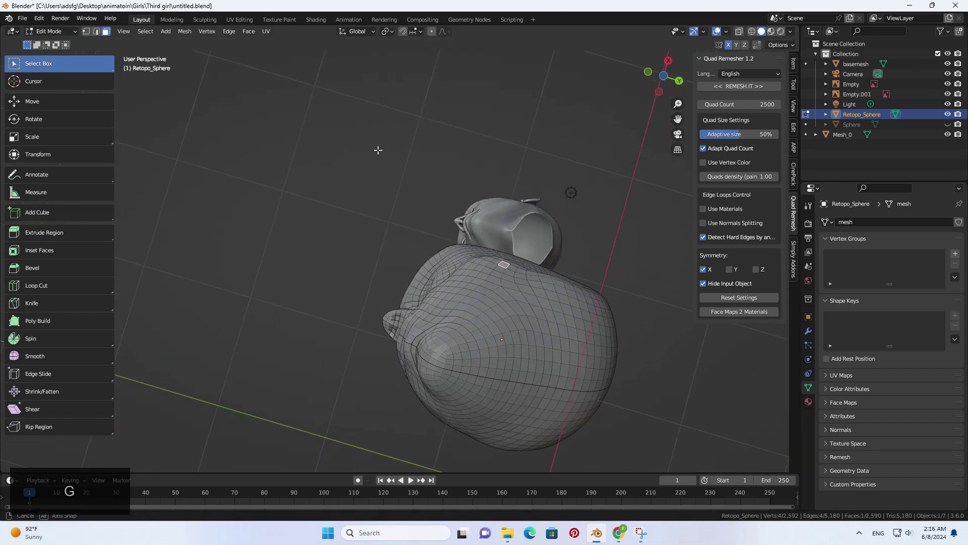
{"action": "key", "text": "s"}
{"action": "key", "text": "g"}
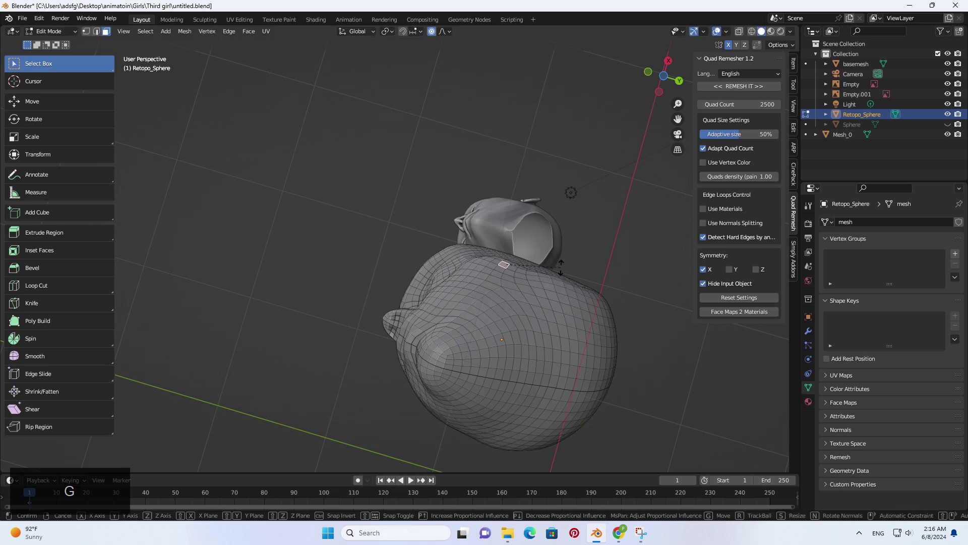
{"action": "key", "text": "r"}
{"action": "key", "text": "g"}
{"action": "key", "text": "z"}
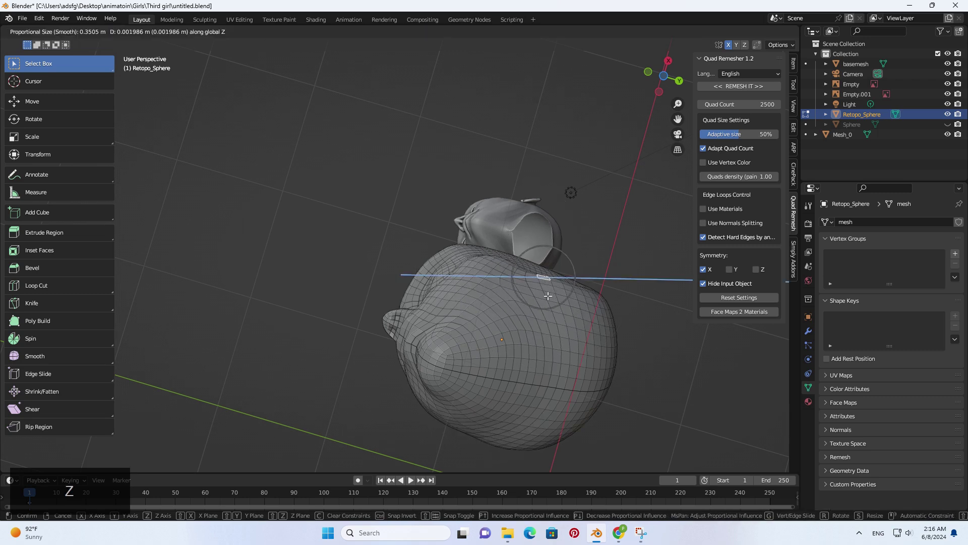
{"action": "key", "text": "s"}
{"action": "key", "text": "g"}
{"action": "left_click", "coordinate": [565, 301]}
{"action": "middle_click_drag", "start_coordinate": [565, 301], "coordinate": [573, 335]}
{"action": "key", "text": "KP_1"}
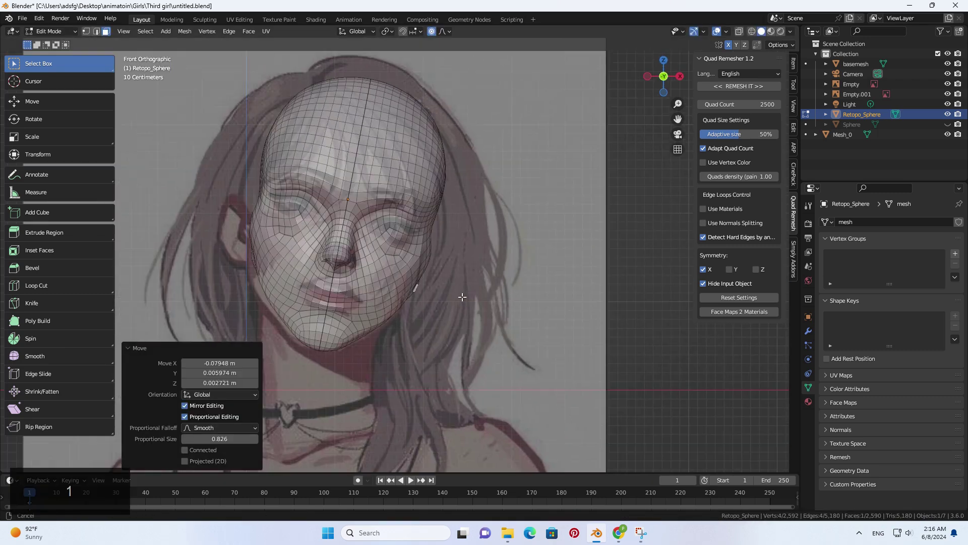
Trackball-rotate the head object about -4.01° and 4.58°, and move it onto the front reference.
{"action": "scroll", "coordinate": [464, 295], "scroll_direction": "up", "scroll_amount": 1}
{"action": "key", "text": "Tab"}
{"action": "key", "text": "g"}
{"action": "key", "text": "r"}
{"action": "key", "text": "r"}
{"action": "left_click", "coordinate": [469, 277]}
{"action": "key", "text": "g"}
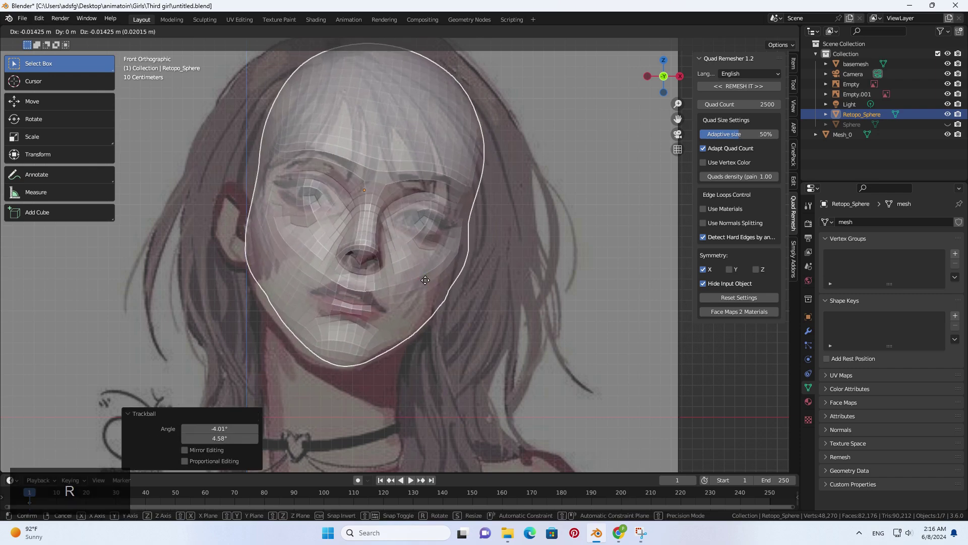
{"action": "left_click", "coordinate": [467, 272]}
Move a nose-side face about 0.01 m in X and -0.021 m in Z with proportional size 0.076, and refine the nose further.
{"action": "key", "text": "Tab"}
{"action": "scroll", "coordinate": [469, 267], "scroll_direction": "up", "scroll_amount": 5}
{"action": "left_click", "coordinate": [466, 209]}
{"action": "key", "text": "g"}
{"action": "key", "text": "g"}
{"action": "left_click", "coordinate": [467, 210]}
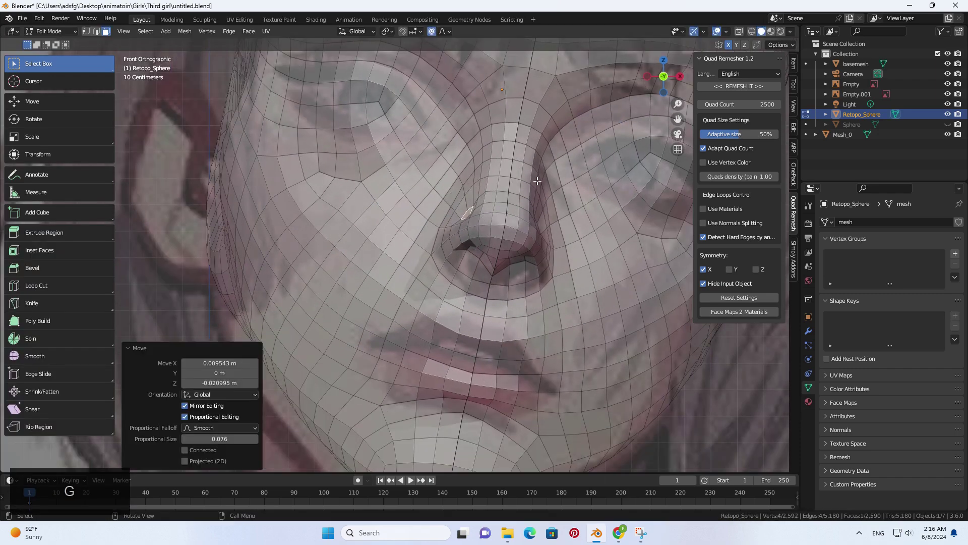
{"action": "scroll", "coordinate": [462, 222], "scroll_direction": "down", "scroll_amount": 5}
{"action": "key", "text": "g"}
{"action": "left_click", "coordinate": [460, 225]}
{"action": "mouse_move", "coordinate": [460, 225]}
{"action": "middle_mouse_down"}
{"action": "mouse_move", "coordinate": [378, 227]}
{"action": "mouse_move", "coordinate": [426, 235]}
{"action": "middle_mouse_up"}
Sculpt a crease down the side of the nose with the Crease brush.
{"action": "key", "text": "Tab"}
{"action": "left_click", "coordinate": [67, 32]}
{"action": "left_click", "coordinate": [55, 65]}
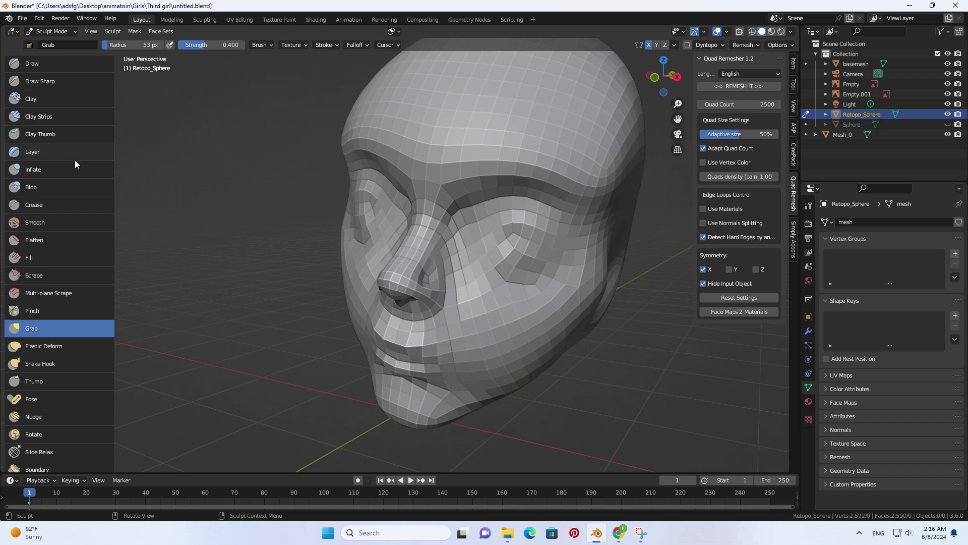
{"action": "left_click", "coordinate": [63, 205]}
{"action": "mouse_move", "coordinate": [460, 214]}
{"action": "left_mouse_down"}
{"action": "mouse_move", "coordinate": [438, 270]}
{"action": "mouse_move", "coordinate": [440, 257]}
{"action": "left_mouse_up"}
{"action": "mouse_move", "coordinate": [444, 258]}
{"action": "middle_mouse_down"}
{"action": "mouse_move", "coordinate": [364, 252]}
{"action": "mouse_move", "coordinate": [454, 277]}
{"action": "mouse_move", "coordinate": [437, 273]}
{"action": "middle_mouse_up"}
Move and rotate a face at the nostril wing with proportional editing to shape the side of the nose.
{"action": "key", "text": "Tab"}
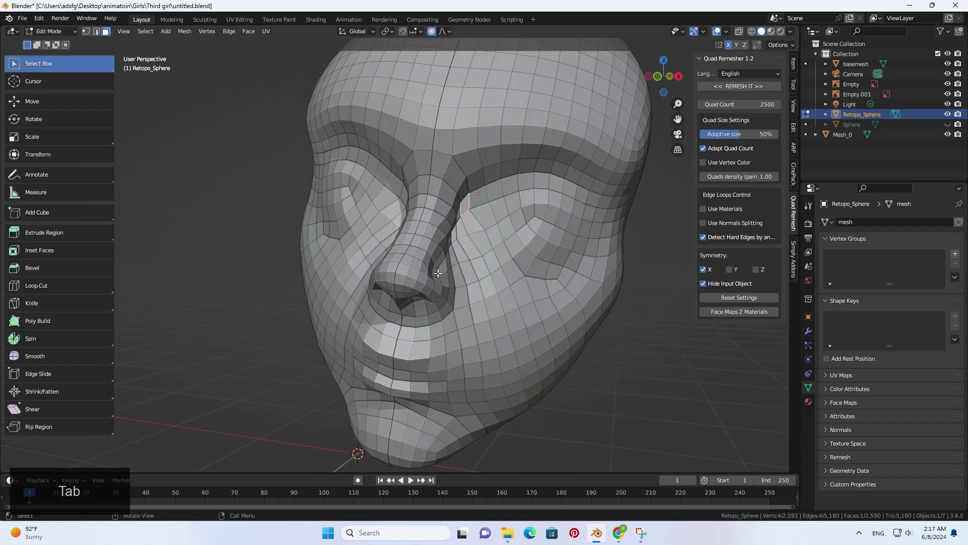
{"action": "left_click", "coordinate": [438, 272]}
{"action": "key", "text": "g"}
{"action": "left_click", "coordinate": [447, 268]}
{"action": "key", "text": "r"}
{"action": "left_click", "coordinate": [484, 251]}
{"action": "mouse_move", "coordinate": [484, 251]}
{"action": "middle_mouse_down"}
{"action": "mouse_move", "coordinate": [434, 282]}
{"action": "mouse_move", "coordinate": [452, 275]}
{"action": "middle_mouse_up"}
{"action": "key", "text": "r"}
{"action": "key", "text": "r"}
{"action": "left_click", "coordinate": [462, 305]}
{"action": "key", "text": "Tab"}
{"action": "scroll", "coordinate": [413, 317], "scroll_direction": "down", "scroll_amount": 1}
{"action": "middle_click_drag", "start_coordinate": [414, 317], "coordinate": [439, 329]}
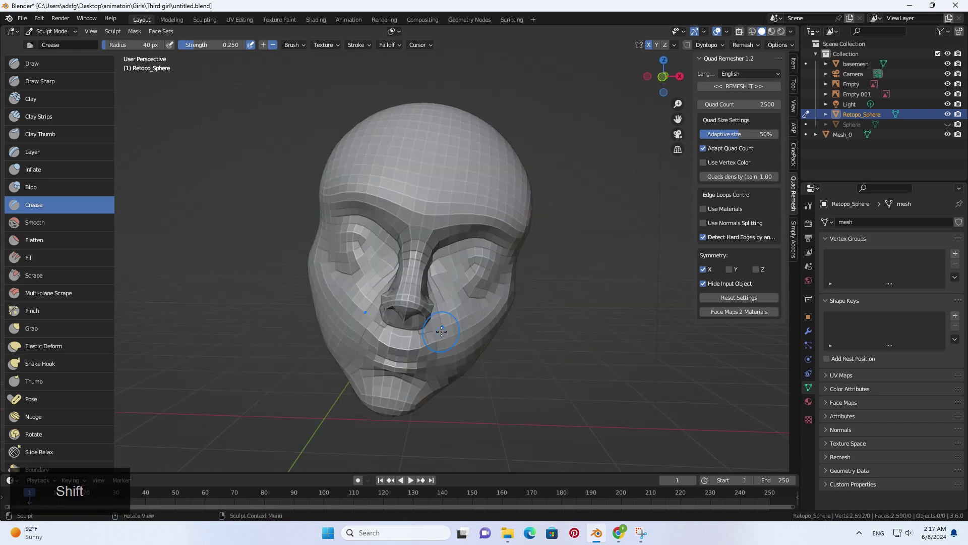
Pull the base of the nose down about 0.06 m with proportional editing and rotate it to match the front reference.
{"action": "key", "text": "KP_1"}
{"action": "scroll", "coordinate": [474, 253], "scroll_direction": "up", "scroll_amount": 2}
{"action": "key", "text": "Tab"}
{"action": "key", "text": "s"}
{"action": "key", "text": "o"}
{"action": "key", "text": "g"}
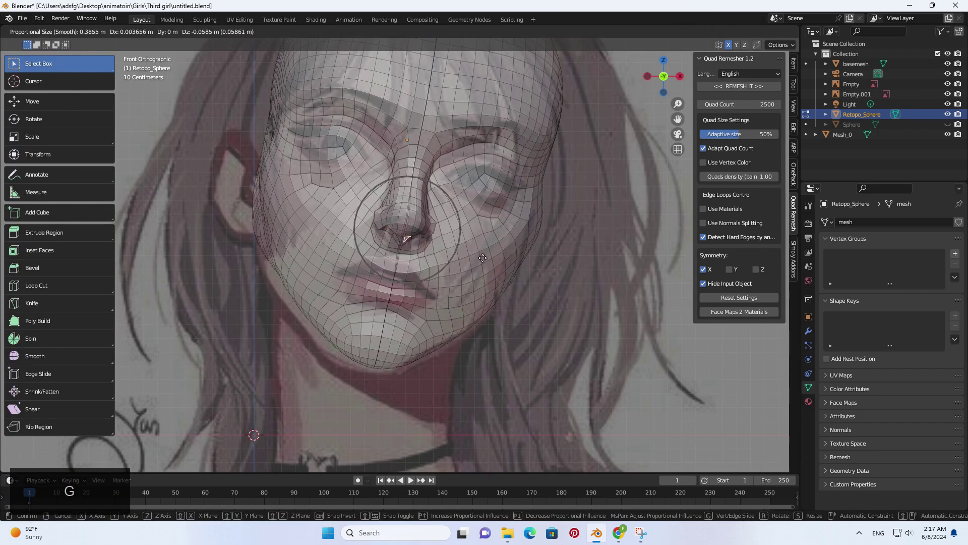
{"action": "left_click", "coordinate": [486, 259]}
{"action": "key", "text": "g"}
{"action": "key", "text": "r"}
{"action": "left_click", "coordinate": [479, 262]}
Rotate an edge at the middle of the upper lip to follow the reference mouth.
{"action": "key", "text": "x"}
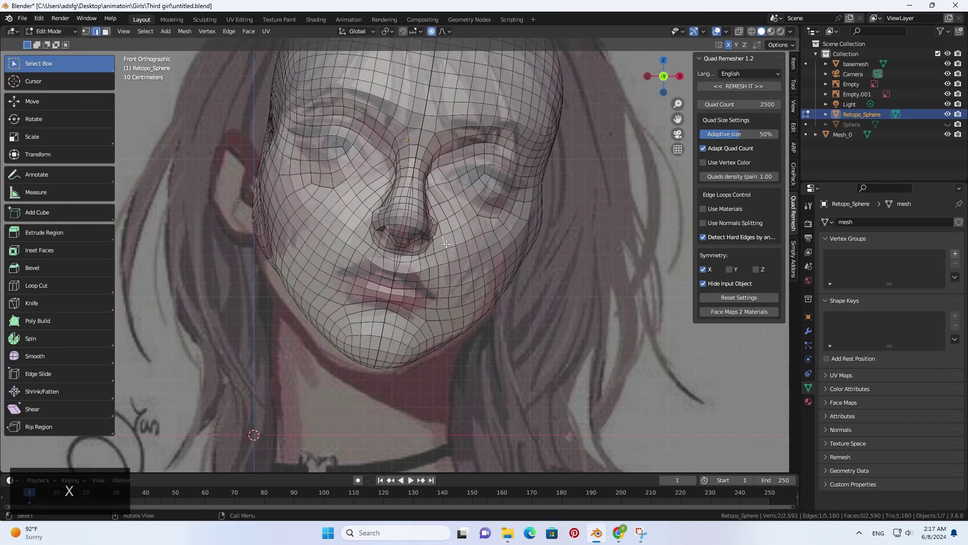
{"action": "key", "text": "Tab"}
{"action": "scroll", "coordinate": [397, 287], "scroll_direction": "up", "scroll_amount": 2}
{"action": "key", "text": "Tab"}
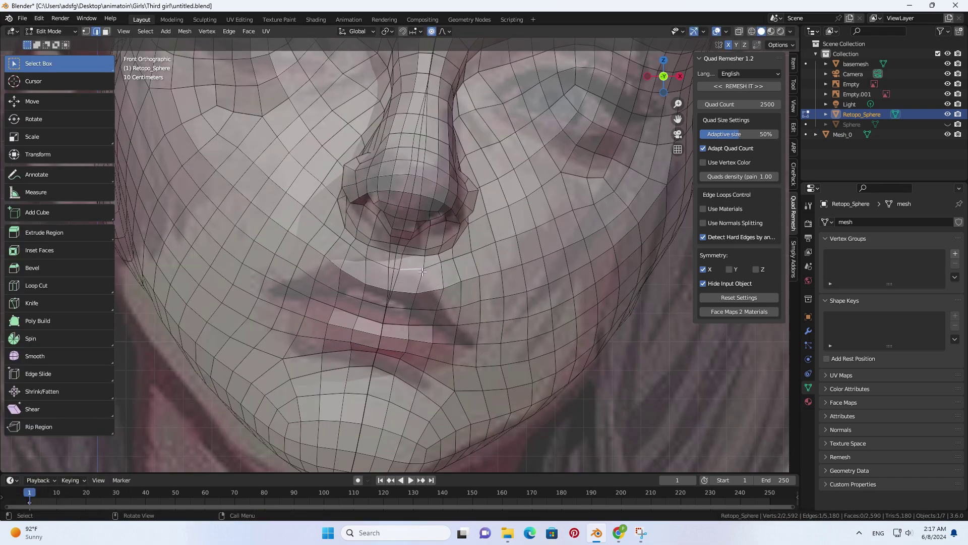
{"action": "key", "text": "r"}
{"action": "left_click", "coordinate": [448, 318]}
{"action": "key", "text": "Tab"}
{"action": "scroll", "coordinate": [389, 282], "scroll_direction": "down", "scroll_amount": 2}
Select the strip of faces between the lips and delete it to open the mouth.
{"action": "key", "text": "Tab"}
{"action": "key", "text": "3"}
{"action": "left_click", "coordinate": [347, 283]}
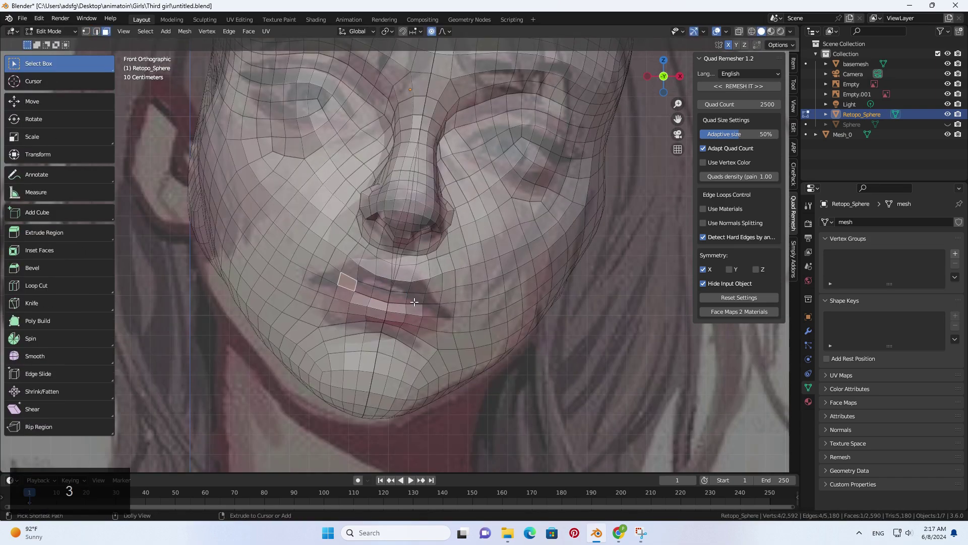
{"action": "left_click", "coordinate": [431, 299], "text": "ctrl"}
{"action": "key", "text": "x"}
{"action": "left_click", "coordinate": [422, 322]}
Scale the mouth opening's edge loop by 1.147 with proportional size 0.149, and reposition a face at the lips.
{"action": "key", "text": "2"}
{"action": "left_click", "coordinate": [417, 294], "text": "alt"}
{"action": "key", "text": "s"}
{"action": "left_click", "coordinate": [482, 318]}
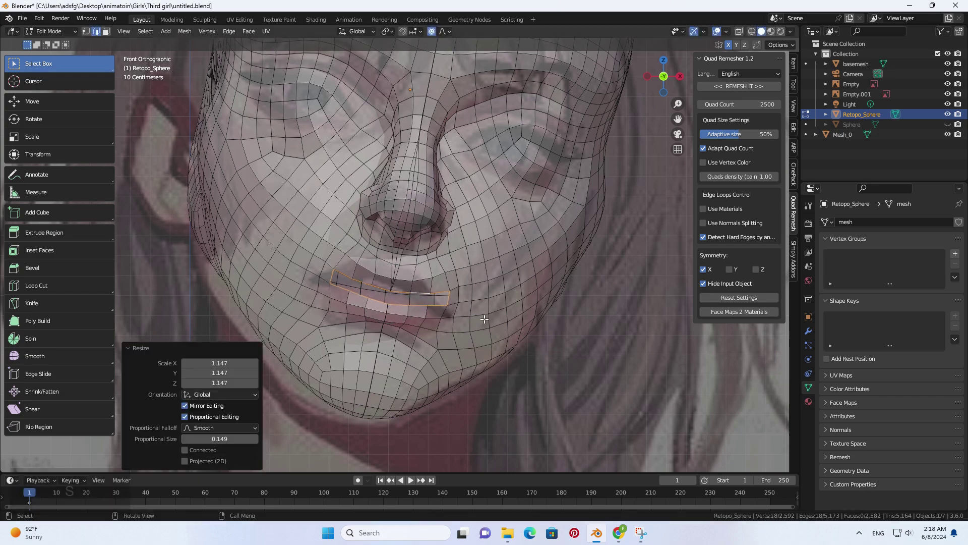
{"action": "key", "text": "3"}
{"action": "left_click", "coordinate": [379, 288]}
{"action": "key", "text": "g"}
{"action": "left_click", "coordinate": [398, 302]}
Select the back part of the head through the mesh in side view and hide it.
{"action": "middle_click_drag", "start_coordinate": [485, 302], "coordinate": [373, 305]}
{"action": "key", "text": "1"}
{"action": "left_click", "coordinate": [739, 31]}
{"action": "left_click_drag", "start_coordinate": [626, 351], "coordinate": [492, 121]}
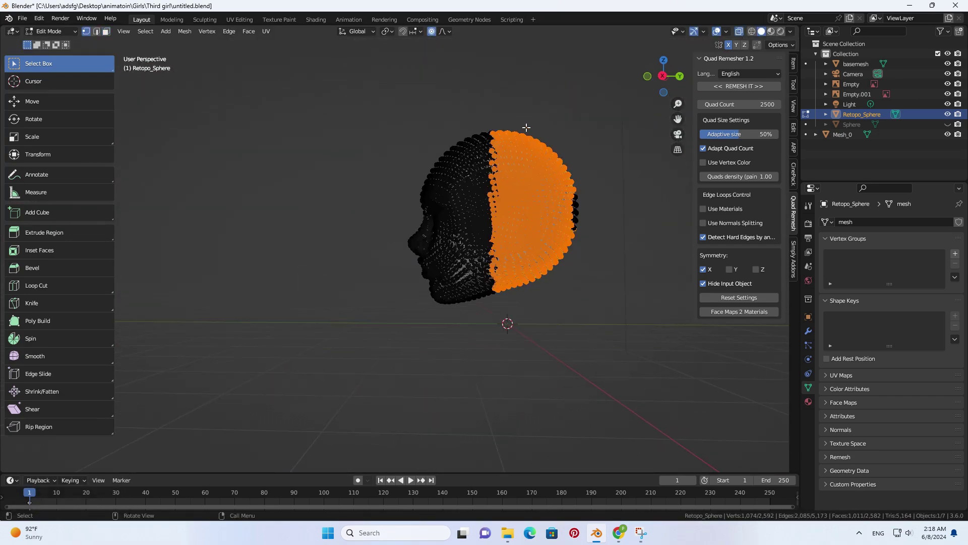
{"action": "key", "text": "ctrl+z"}
{"action": "left_click_drag", "start_coordinate": [616, 333], "coordinate": [469, 121]}
{"action": "key", "text": "h"}
{"action": "key", "text": "KP_3"}
Adjust an upper-lip edge in front view and rotate it -9.53° with proportional editing at size 0.149.
{"action": "key", "text": "KP_1"}
{"action": "key", "text": "Tab"}
{"action": "key", "text": "Tab"}
{"action": "key", "text": "3"}
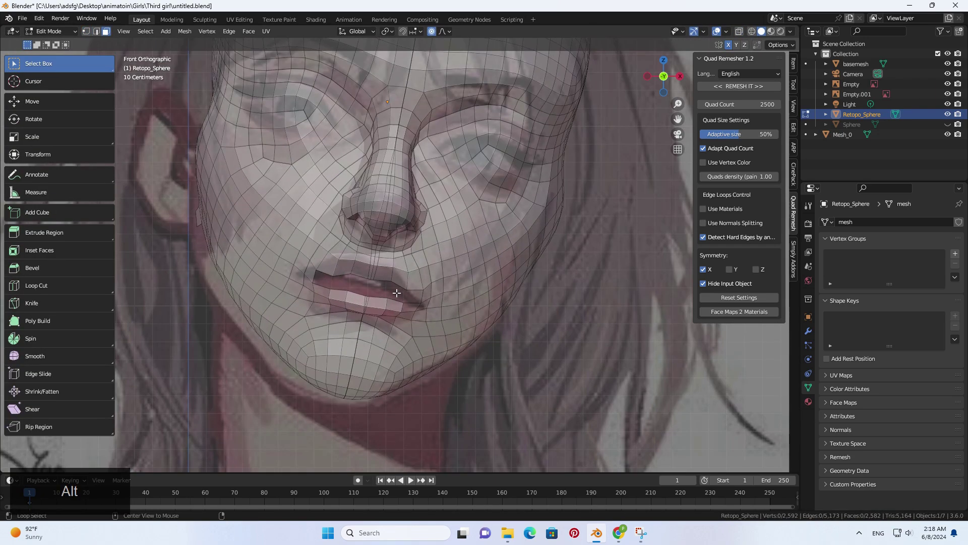
{"action": "scroll", "coordinate": [397, 293], "scroll_direction": "up", "scroll_amount": 2}
{"action": "key", "text": "2"}
{"action": "left_click", "coordinate": [278, 285]}
{"action": "key", "text": "s"}
{"action": "key", "text": "g"}
{"action": "key", "text": "g"}
{"action": "key", "text": "r"}
{"action": "left_click", "coordinate": [392, 254]}
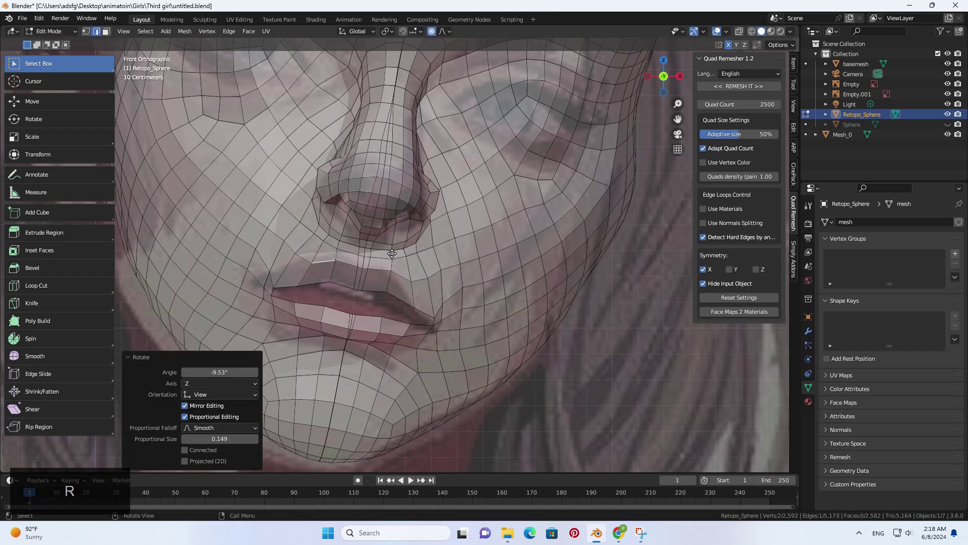
Move the upper-lip edges to follow the reference in front view, and rotate the whole head object to match its tilt.
{"action": "key", "text": "g"}
{"action": "left_click", "coordinate": [406, 285]}
{"action": "key", "text": "g"}
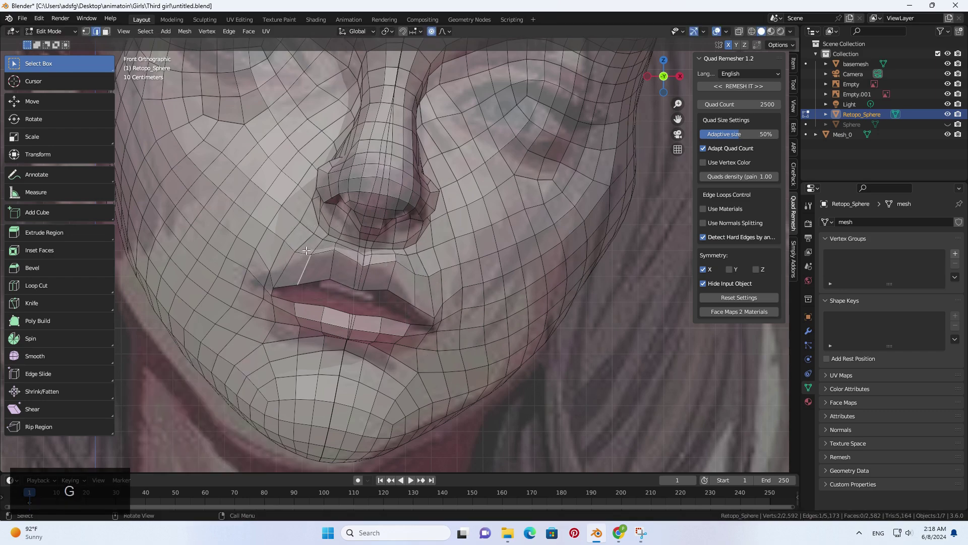
{"action": "key", "text": "r"}
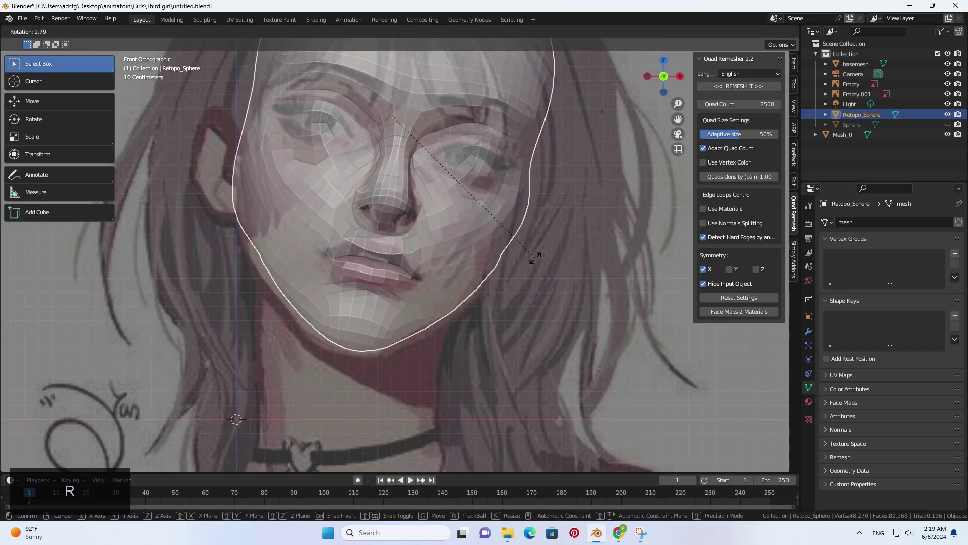
{"action": "left_click", "coordinate": [408, 250]}
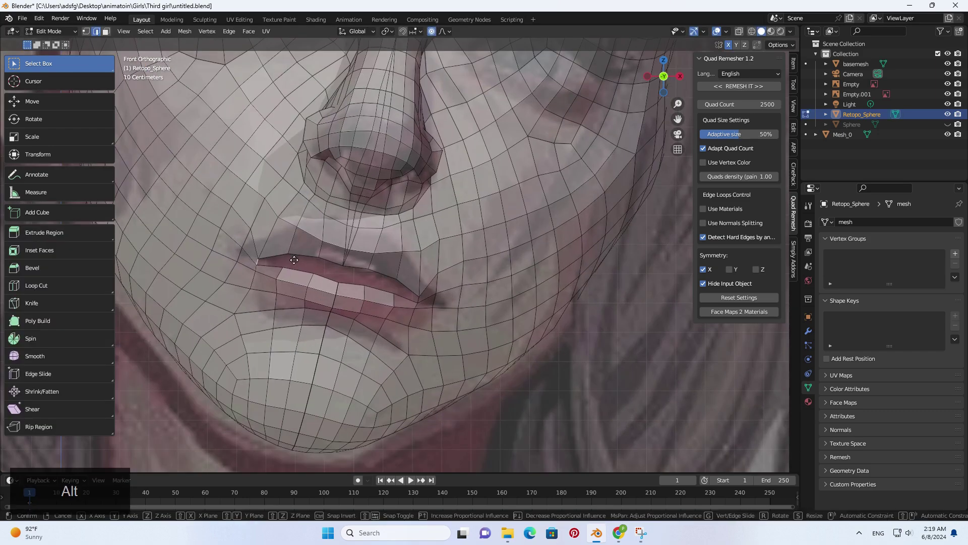
Move the edge at the left mouth corner, and rotate the lower lip's bottom-centre edge -5.34° and reposition it with proportional editing.
{"action": "key", "text": "g"}
{"action": "left_click", "coordinate": [360, 233]}
{"action": "left_click", "coordinate": [344, 314]}
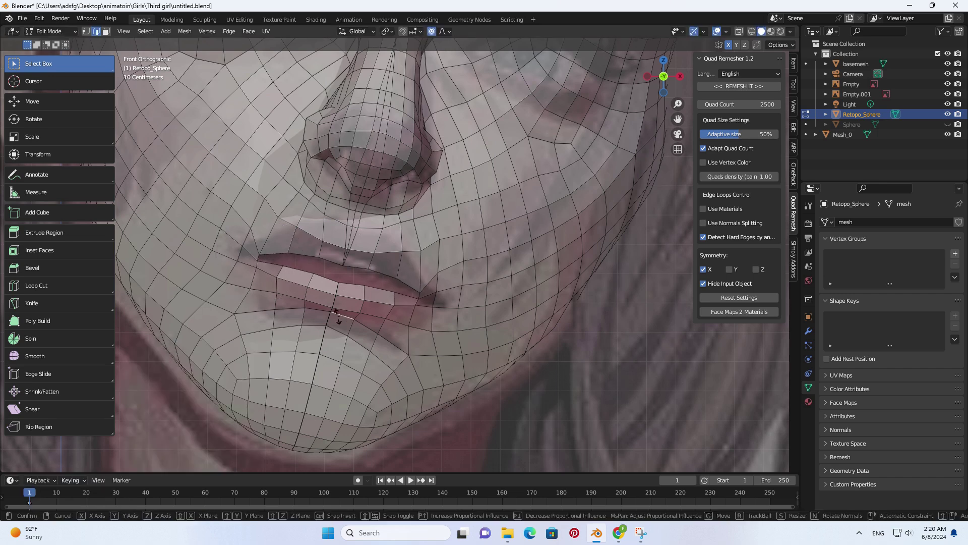
{"action": "key", "text": "r"}
{"action": "key", "text": "r"}
{"action": "left_click", "coordinate": [393, 317]}
{"action": "key", "text": "g"}
{"action": "left_click", "coordinate": [406, 330]}
{"action": "key", "text": "r"}
{"action": "left_click", "coordinate": [421, 318]}
{"action": "key", "text": "g"}
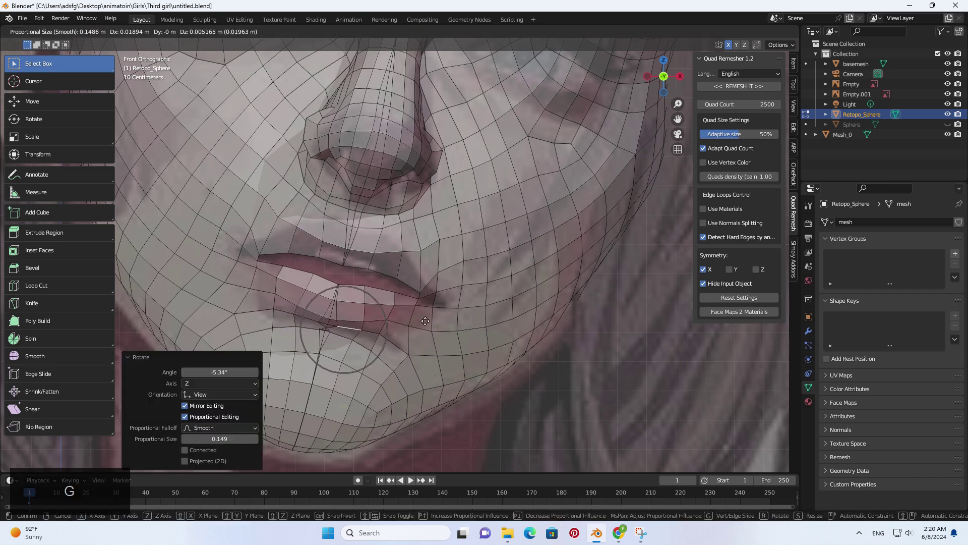
{"action": "left_click", "coordinate": [417, 317]}
Rotate and move the next edge of the lower-lip outline, and reposition another lip edge against the reference.
{"action": "left_click", "coordinate": [404, 325]}
{"action": "key", "text": "r"}
{"action": "key", "text": "g"}
{"action": "left_click", "coordinate": [409, 298]}
{"action": "left_click", "coordinate": [379, 242]}
{"action": "key", "text": "g"}
{"action": "left_click", "coordinate": [361, 250]}
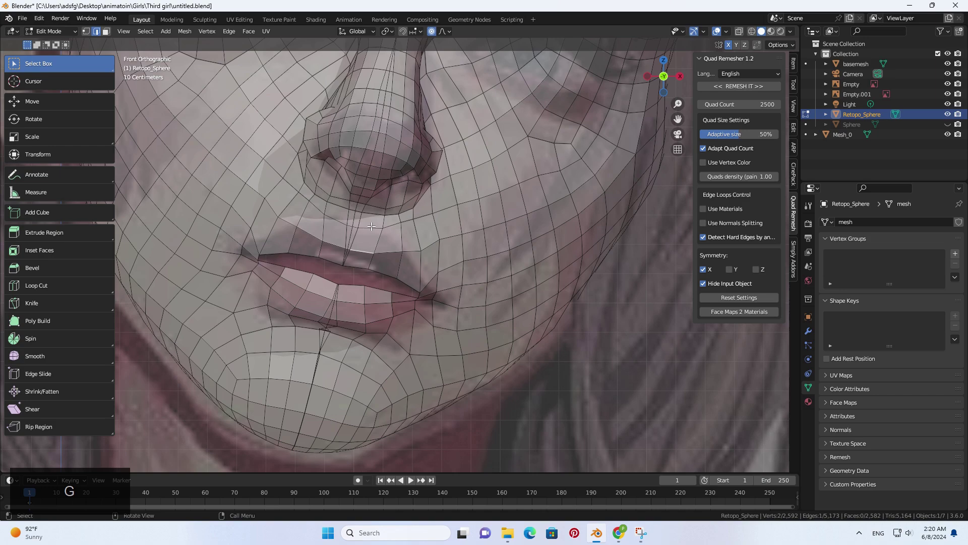
Move the upper lip's top-centre edge, finishing in front view with X 0.034351 m and Z -0.024046 m at proportional size 0.149.
{"action": "left_click", "coordinate": [369, 229]}
{"action": "middle_click_drag", "start_coordinate": [371, 232], "coordinate": [303, 227]}
{"action": "key", "text": "g"}
{"action": "key", "text": "g"}
{"action": "left_click", "coordinate": [368, 235]}
{"action": "key", "text": "KP_1"}
{"action": "key", "text": "g"}
{"action": "left_click", "coordinate": [396, 255]}
Rotate edges along the top of the upper lip, one by 17.5°, and undo the last change.
{"action": "key", "text": "r"}
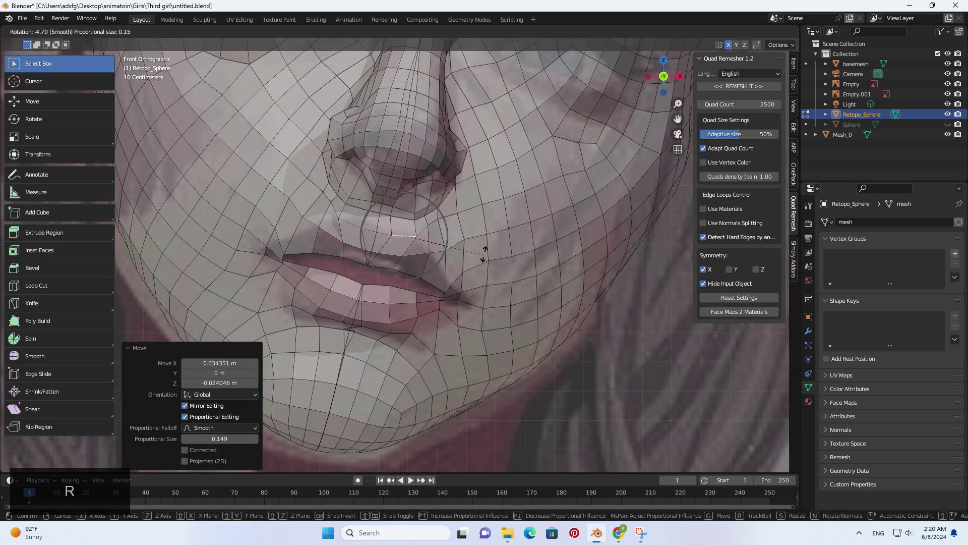
{"action": "left_click", "coordinate": [474, 248]}
{"action": "key", "text": "r"}
{"action": "left_click", "coordinate": [443, 235]}
{"action": "left_click", "coordinate": [430, 239]}
{"action": "key", "text": "r"}
{"action": "key", "text": "g"}
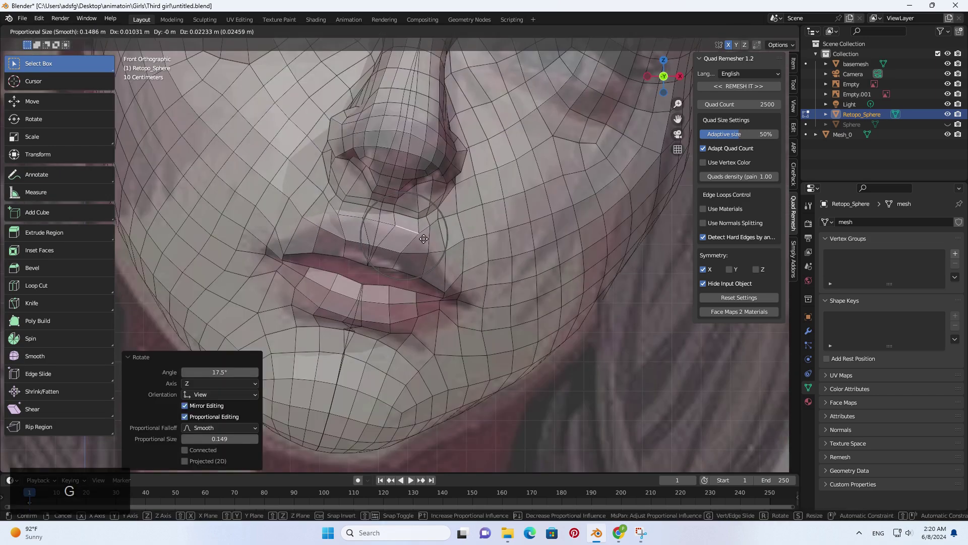
{"action": "key", "text": "ctrl+z"}
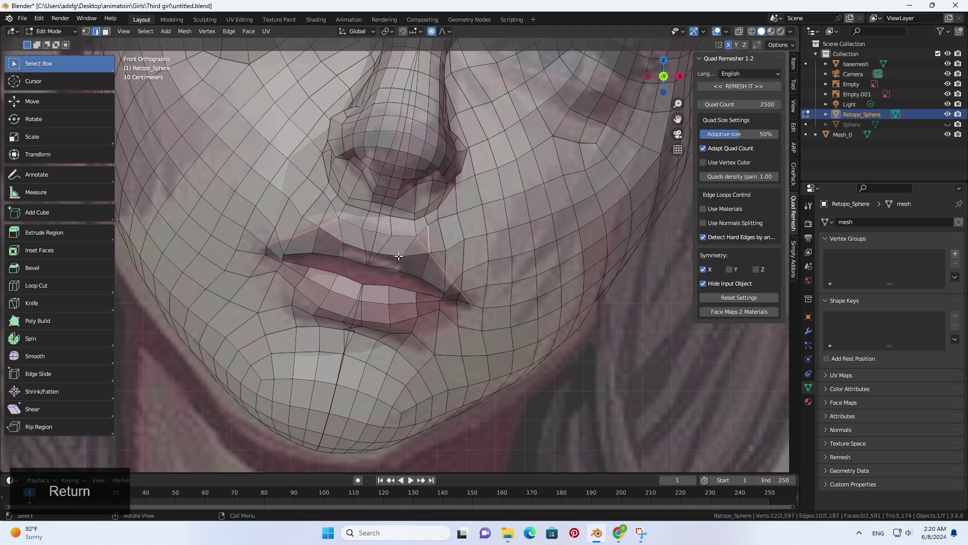
Move the upper lip's top-centre edge and rotate it -19.5° with proportional size 0.149.
{"action": "key", "text": "g"}
{"action": "left_click", "coordinate": [426, 241]}
{"action": "key", "text": "r"}
{"action": "left_click", "coordinate": [429, 248]}
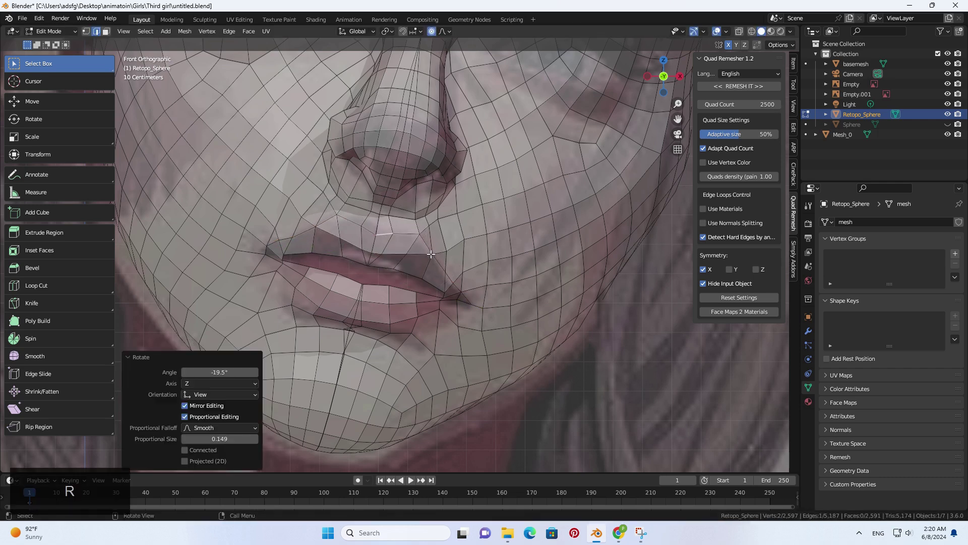
Move the edges on the upper lip's right side and at the right mouth corner to follow the reference lips.
{"action": "left_click", "coordinate": [429, 265]}
{"action": "key", "text": "g"}
{"action": "left_click", "coordinate": [435, 267]}
{"action": "key", "text": "g"}
{"action": "key", "text": "g"}
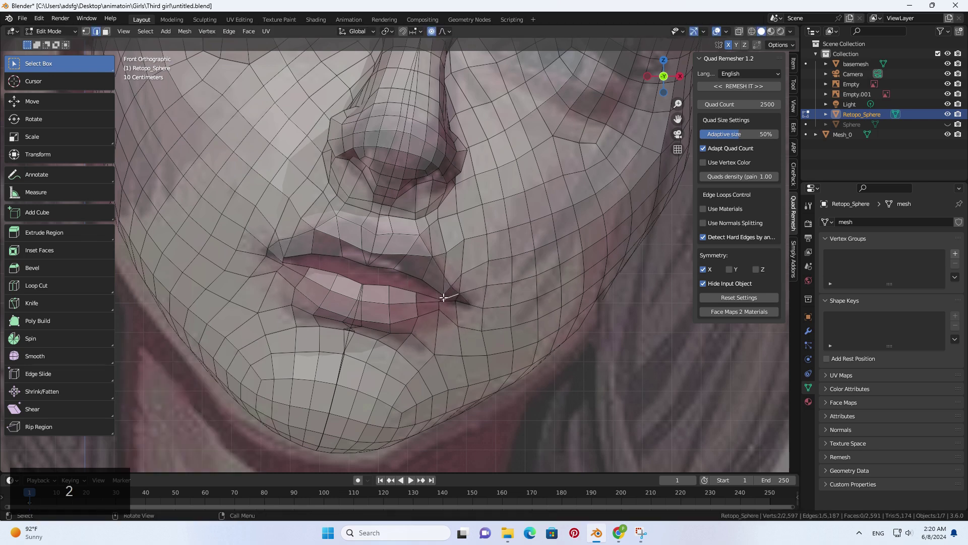
{"action": "left_click", "coordinate": [448, 298]}
{"action": "key", "text": "g"}
{"action": "left_click", "coordinate": [451, 331]}
Move the edge at the left end of the lower lip outward, and cut a new edge up to the mouth corner.
{"action": "left_click", "coordinate": [302, 299]}
{"action": "key", "text": "g"}
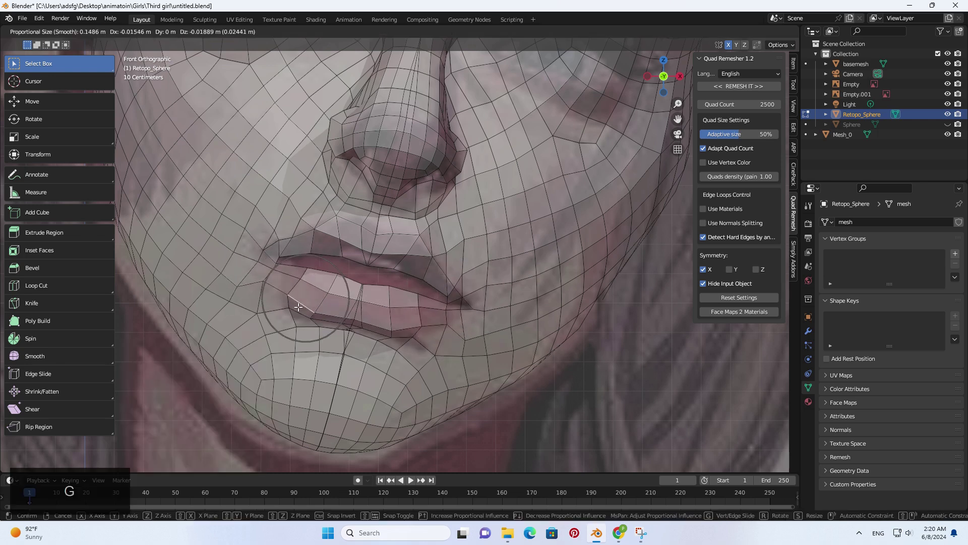
{"action": "left_click", "coordinate": [297, 304]}
{"action": "key", "text": "Return"}
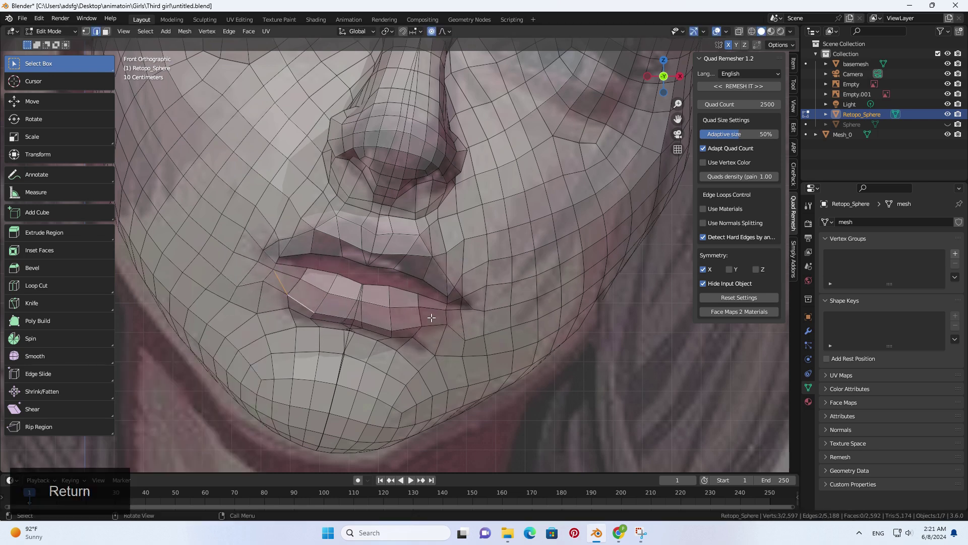
Rotate the geometry at the mouth corner, and try to move the lower-lip edge near the right corner.
{"action": "key", "text": "r"}
{"action": "left_click", "coordinate": [473, 330]}
{"action": "key", "text": "g"}
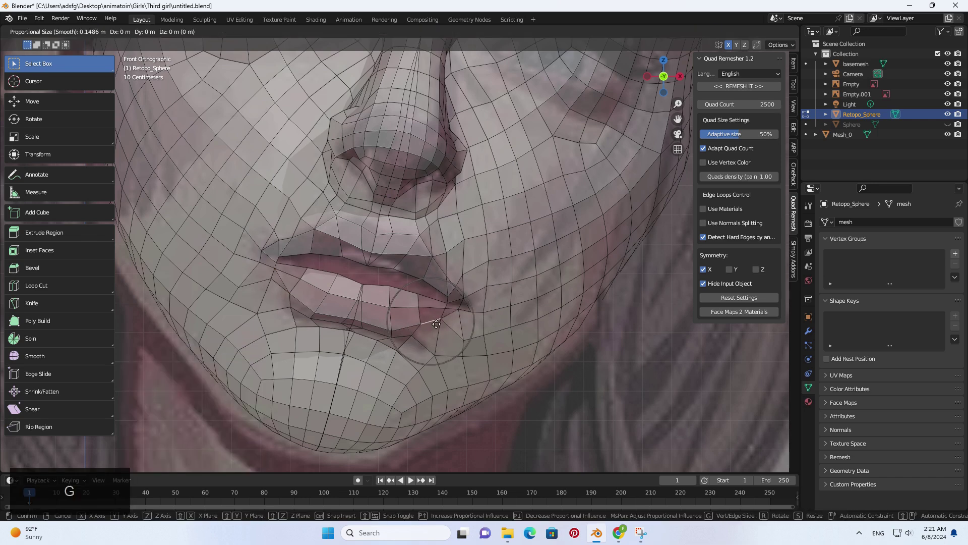
{"action": "right_click", "coordinate": [489, 306]}
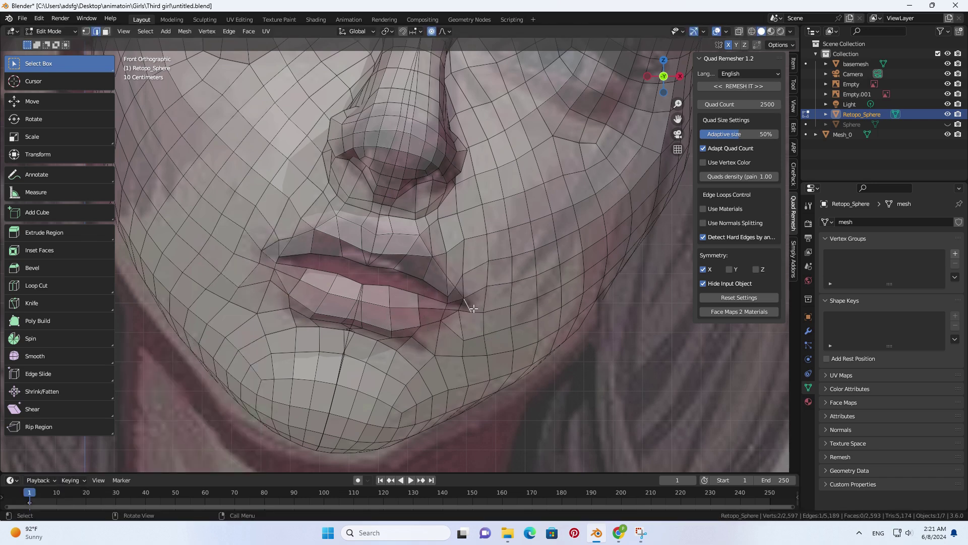
Try to move and scale the face at the right mouth corner in face selection mode.
{"action": "key", "text": "3"}
{"action": "left_click", "coordinate": [457, 295]}
{"action": "left_click", "coordinate": [458, 293]}
{"action": "key", "text": "g"}
{"action": "right_click", "coordinate": [455, 298]}
{"action": "key", "text": "3"}
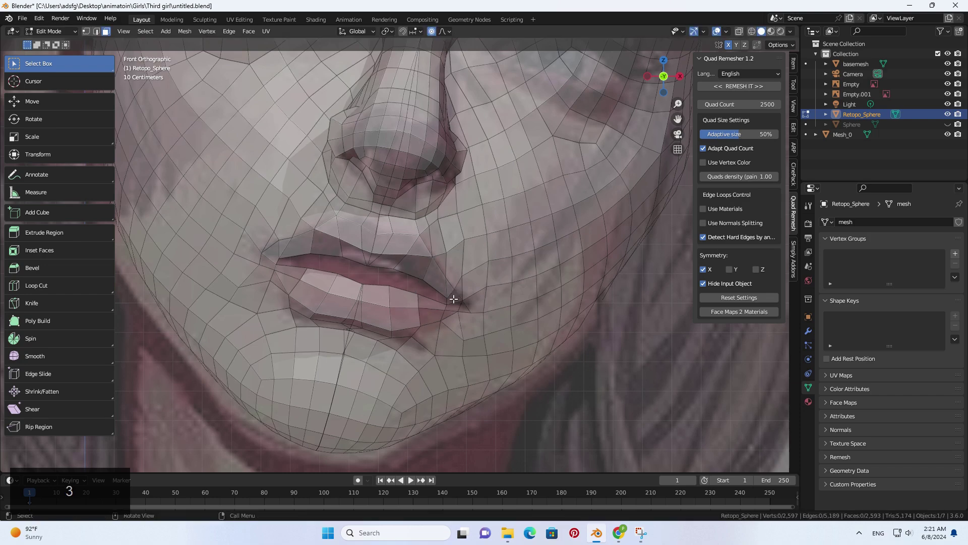
{"action": "key", "text": "s"}
{"action": "left_click", "coordinate": [467, 305]}
Leave mesh editing, switch the head to Sculpt Mode and examine the lips and nose from angled views.
{"action": "key", "text": "Tab"}
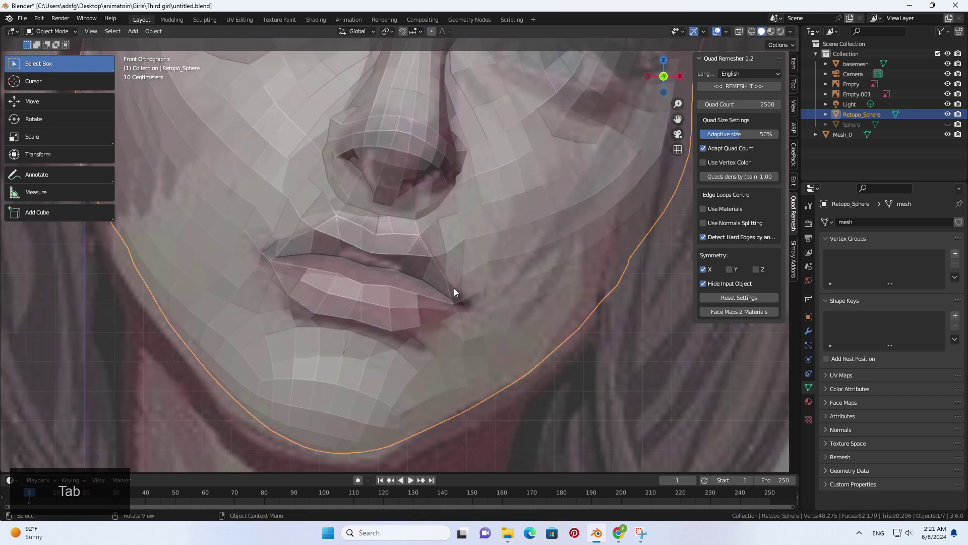
{"action": "mouse_move", "coordinate": [454, 289]}
{"action": "middle_mouse_down"}
{"action": "mouse_move", "coordinate": [331, 247]}
{"action": "mouse_move", "coordinate": [470, 257]}
{"action": "mouse_move", "coordinate": [392, 237]}
{"action": "mouse_move", "coordinate": [443, 242]}
{"action": "middle_mouse_up"}
{"action": "scroll", "coordinate": [407, 246], "scroll_direction": "down", "scroll_amount": 3}
{"action": "left_click", "coordinate": [52, 31]}
{"action": "left_click", "coordinate": [51, 64]}
{"action": "scroll", "coordinate": [307, 215], "scroll_direction": "up", "scroll_amount": 2}
{"action": "middle_click_drag", "start_coordinate": [308, 215], "coordinate": [264, 216]}
{"action": "middle_click_drag", "start_coordinate": [390, 240], "coordinate": [356, 250]}
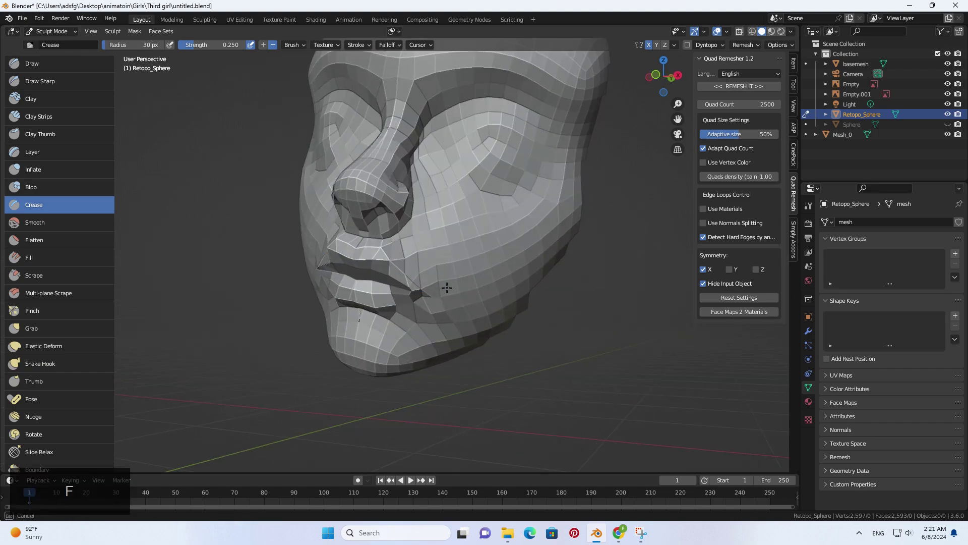
{"action": "scroll", "coordinate": [383, 277], "scroll_direction": "up", "scroll_amount": 5}
{"action": "key", "text": "Tab"}
Trackball-rotate an edge beside the mouth, and move one by X -0.024443, Y 0.064091, Z 0.006743 m at proportional size 0.164.
{"action": "left_click", "coordinate": [391, 281]}
{"action": "key", "text": "r"}
{"action": "left_click", "coordinate": [425, 237]}
{"action": "middle_click_drag", "start_coordinate": [425, 238], "coordinate": [342, 289]}
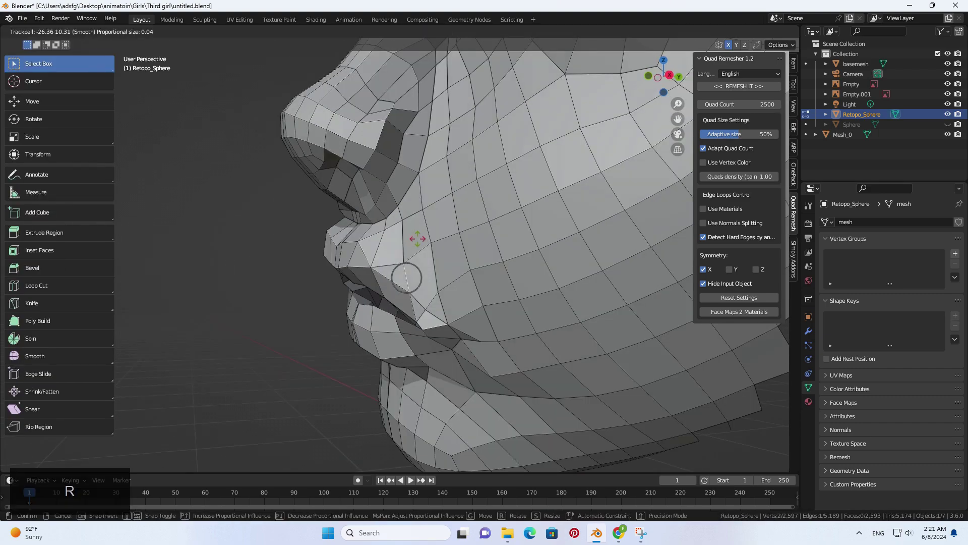
{"action": "key", "text": "g"}
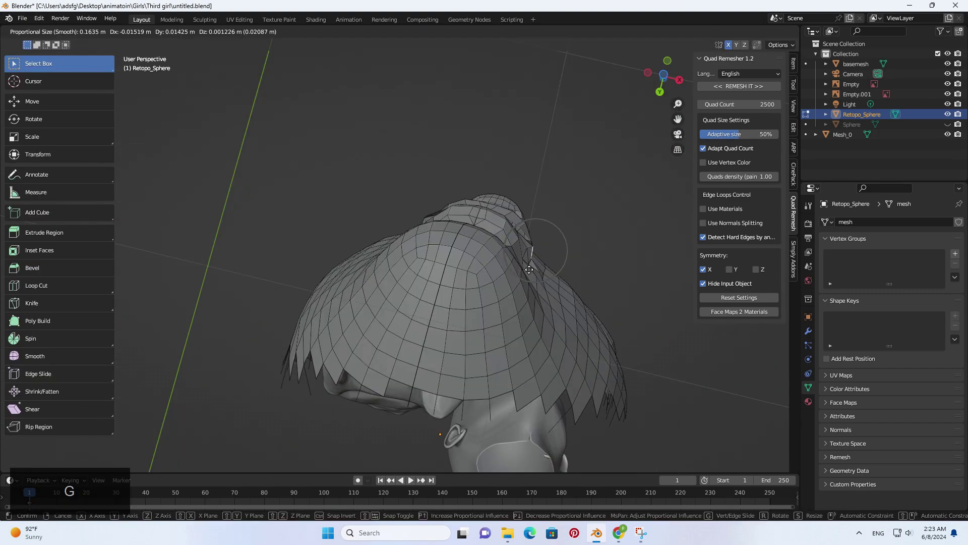
{"action": "left_click", "coordinate": [498, 181]}
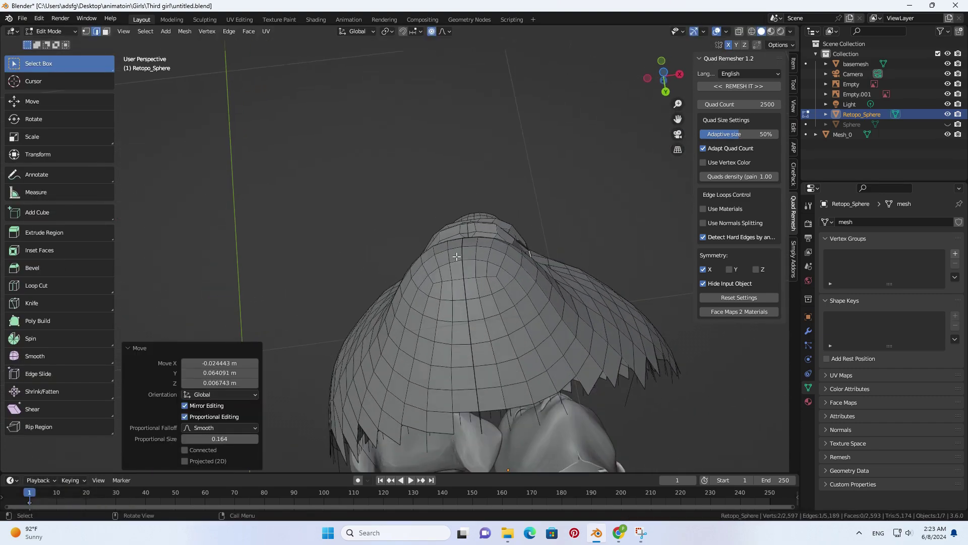
Try to scale an edge at the jaw with a larger proportional size, and undo the last three changes.
{"action": "middle_click_drag", "start_coordinate": [456, 257], "coordinate": [474, 262]}
{"action": "key", "text": "s"}
{"action": "scroll", "coordinate": [492, 266], "scroll_direction": "down", "scroll_amount": 8}
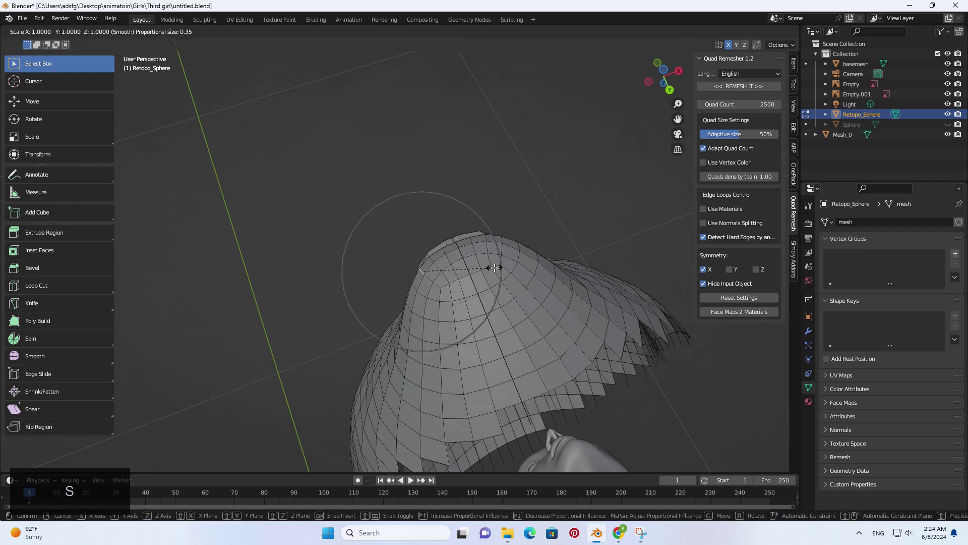
{"action": "right_click", "coordinate": [494, 267]}
{"action": "key", "text": "ctrl+z"}
{"action": "key", "text": "ctrl+z"}
{"action": "key", "text": "ctrl+z"}
Reposition two edges around the chin from below with proportional size 0.350, the second by X 0.018057, Y 0.017042, Z 0.001463 m.
{"action": "key", "text": "g"}
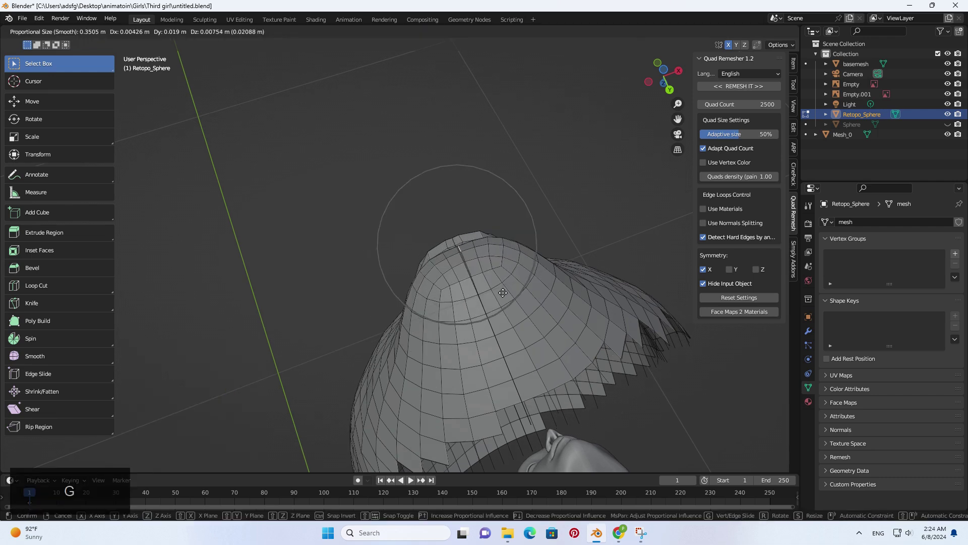
{"action": "left_click", "coordinate": [483, 257]}
{"action": "middle_click_drag", "start_coordinate": [484, 260], "coordinate": [543, 323]}
{"action": "left_click", "coordinate": [418, 287]}
{"action": "key", "text": "g"}
{"action": "left_click", "coordinate": [456, 299]}
{"action": "middle_click_drag", "start_coordinate": [543, 323], "coordinate": [477, 254], "text": "shift"}
{"action": "scroll", "coordinate": [549, 332], "scroll_direction": "down", "scroll_amount": 5}
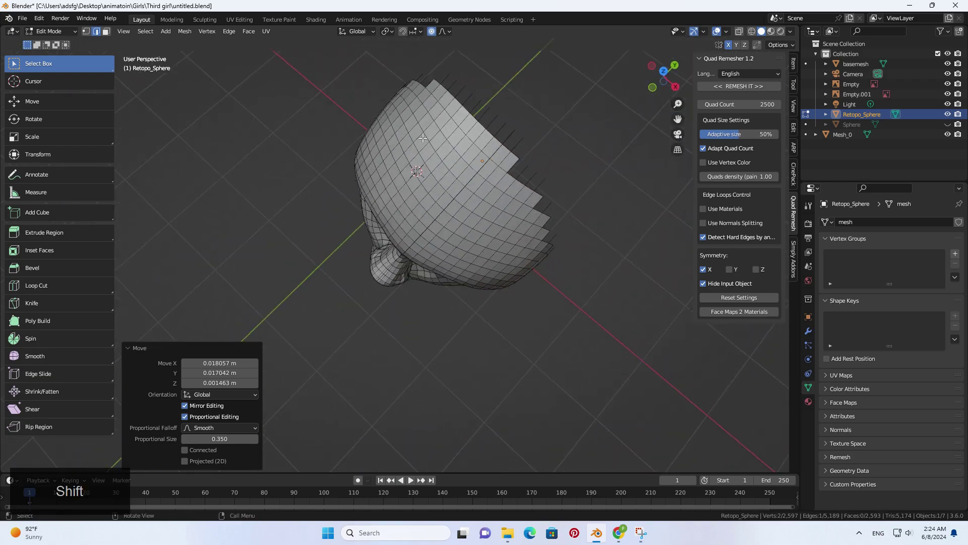
Reposition two edges beside the nose with proportional size 0.350, the second by X 0.011305, Y 0.018733, Z 0.004678 m.
{"action": "left_click", "coordinate": [403, 253]}
{"action": "scroll", "coordinate": [407, 252], "scroll_direction": "up", "scroll_amount": 1}
{"action": "middle_click_drag", "start_coordinate": [411, 251], "coordinate": [495, 234]}
{"action": "key", "text": "g"}
{"action": "left_click", "coordinate": [459, 231]}
{"action": "key", "text": "g"}
{"action": "left_click", "coordinate": [474, 227]}
{"action": "left_click", "coordinate": [384, 247]}
{"action": "key", "text": "g"}
{"action": "left_click", "coordinate": [403, 243]}
{"action": "middle_click_drag", "start_coordinate": [429, 237], "coordinate": [441, 204]}
{"action": "scroll", "coordinate": [444, 207], "scroll_direction": "down", "scroll_amount": 4}
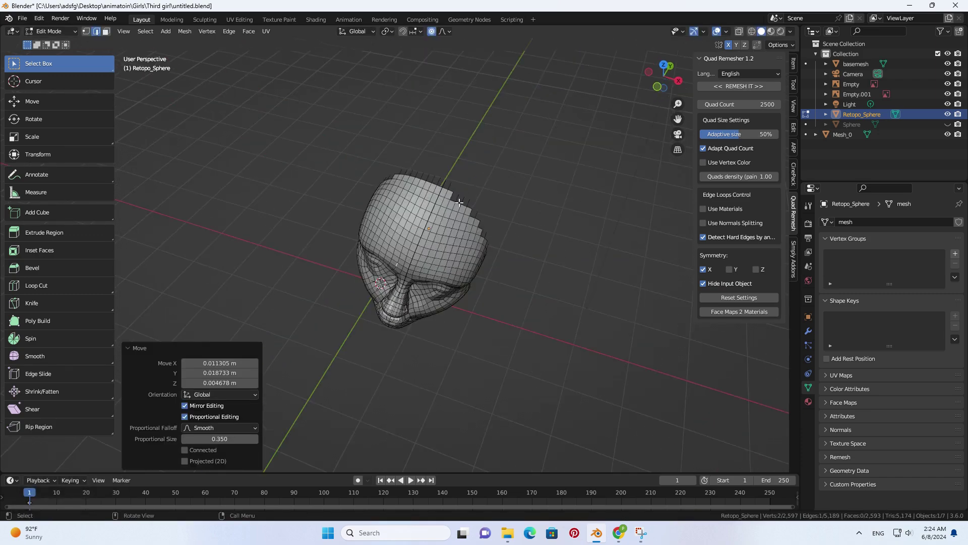
Check the face in Sculpt Mode from above, and move an edge on the nose bridge in Edit Mode with proportional editing.
{"action": "key", "text": "Tab"}
{"action": "scroll", "coordinate": [530, 206], "scroll_direction": "down", "scroll_amount": 4}
{"action": "mouse_move", "coordinate": [534, 199]}
{"action": "middle_mouse_down"}
{"action": "mouse_move", "coordinate": [561, 227]}
{"action": "mouse_move", "coordinate": [551, 231]}
{"action": "mouse_move", "coordinate": [569, 212]}
{"action": "middle_mouse_up"}
{"action": "scroll", "coordinate": [530, 227], "scroll_direction": "up", "scroll_amount": 5}
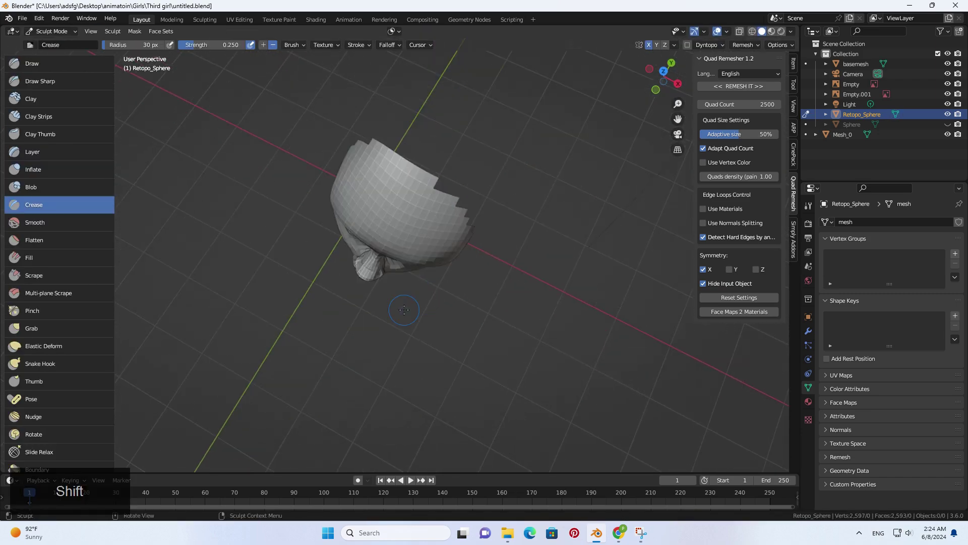
{"action": "scroll", "coordinate": [429, 283], "scroll_direction": "up", "scroll_amount": 5}
{"action": "mouse_move", "coordinate": [368, 333]}
{"action": "middle_mouse_down"}
{"action": "mouse_move", "coordinate": [400, 281]}
{"action": "mouse_move", "coordinate": [421, 300]}
{"action": "middle_mouse_up"}
{"action": "key", "text": "Tab"}
{"action": "key", "text": "s"}
{"action": "key", "text": "g"}
{"action": "left_click", "coordinate": [391, 277]}
{"action": "scroll", "coordinate": [421, 300], "scroll_direction": "down", "scroll_amount": 6}
{"action": "key", "text": "g"}
{"action": "left_click", "coordinate": [395, 267]}
Refine the side edges of the nose from above, moving one by X -0.008707 and Y -0.002042 m at proportional size 0.164.
{"action": "left_click", "coordinate": [392, 265]}
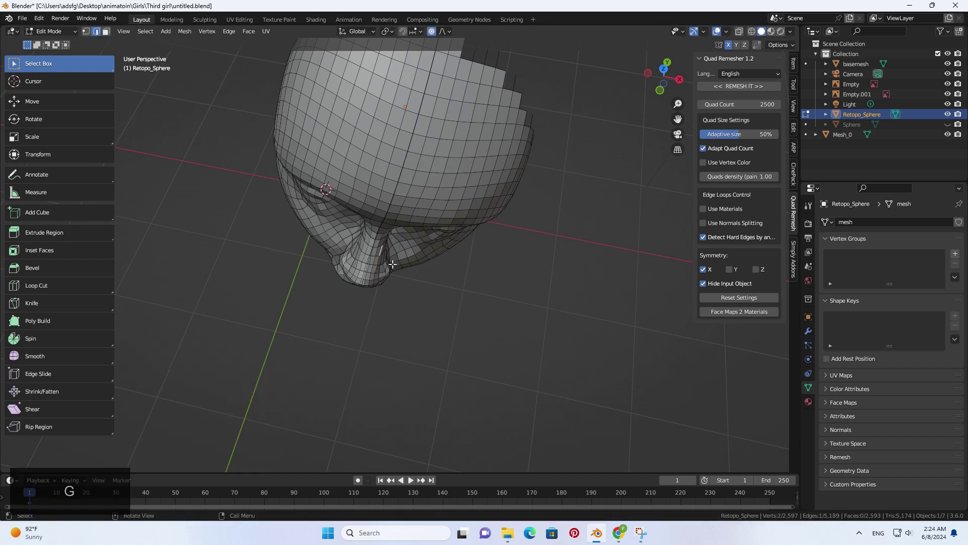
{"action": "key", "text": "g"}
{"action": "left_click", "coordinate": [384, 275]}
{"action": "left_click", "coordinate": [384, 277]}
{"action": "key", "text": "g"}
{"action": "left_click", "coordinate": [382, 270]}
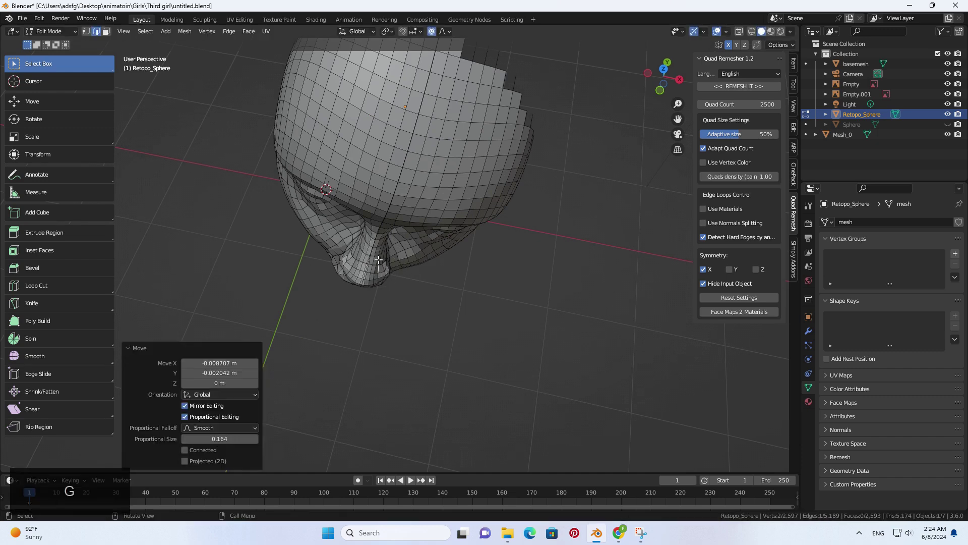
{"action": "key", "text": "g"}
{"action": "left_click", "coordinate": [384, 288]}
Duplicate the selected eye-area faces of basemesh, offset by X 1.1769, Y -0.2559, Z 1.0325 m, and separate them into a new object.
{"action": "scroll", "coordinate": [418, 237], "scroll_direction": "down", "scroll_amount": 7}
{"action": "scroll", "coordinate": [417, 238], "scroll_direction": "up", "scroll_amount": 3}
{"action": "middle_click_drag", "start_coordinate": [418, 247], "coordinate": [441, 210], "text": "shift"}
{"action": "scroll", "coordinate": [442, 275], "scroll_direction": "up", "scroll_amount": 7}
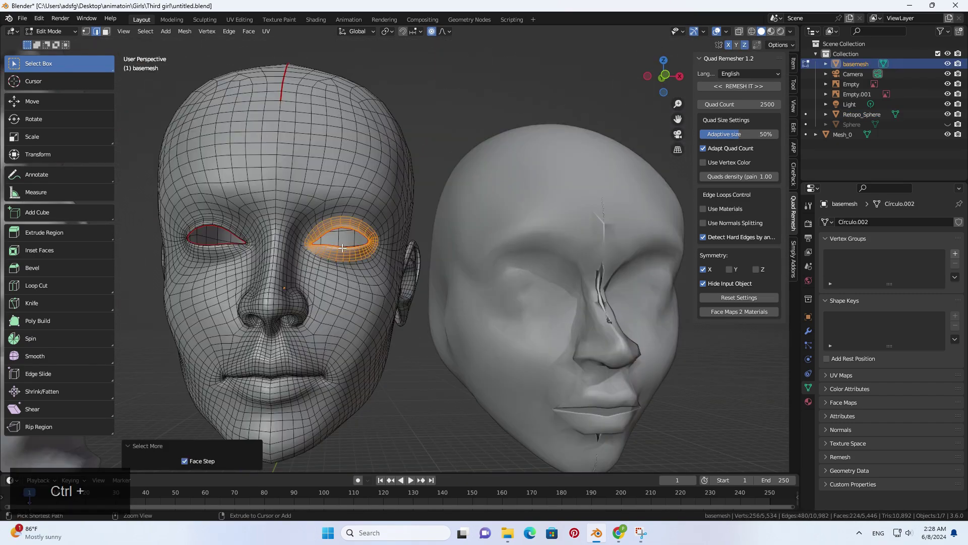
{"action": "key", "text": "shift+d"}
{"action": "left_click", "coordinate": [520, 146]}
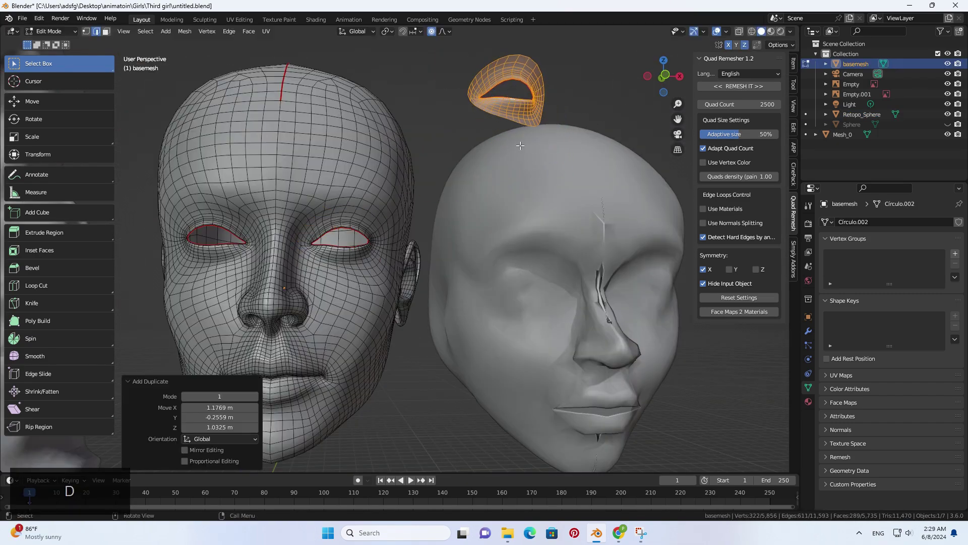
{"action": "left_click", "coordinate": [552, 126]}
{"action": "key", "text": "Tab"}
Move the separated eye piece by X 2.5602, Y -0.13678, Z -1.2534 m and set its origin to its geometry.
{"action": "left_click", "coordinate": [530, 120]}
{"action": "scroll", "coordinate": [545, 136], "scroll_direction": "down", "scroll_amount": 2}
{"action": "middle_click_drag", "start_coordinate": [571, 161], "coordinate": [475, 171], "text": "shift"}
{"action": "key", "text": "g"}
{"action": "left_click", "coordinate": [582, 313]}
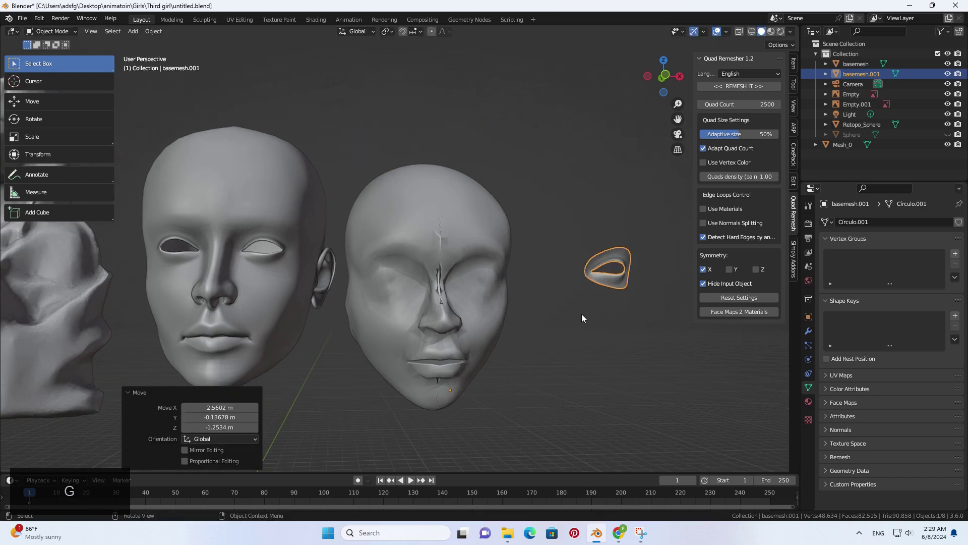
{"action": "right_click", "coordinate": [592, 290]}
{"action": "mouse_move", "coordinate": [617, 330]}
{"action": "left_click", "coordinate": [656, 341]}
Edit Retopo_Sphere in face selection mode, select a face in the eye socket and grow the selection twice.
{"action": "middle_click_drag", "start_coordinate": [519, 292], "coordinate": [465, 294], "text": "shift"}
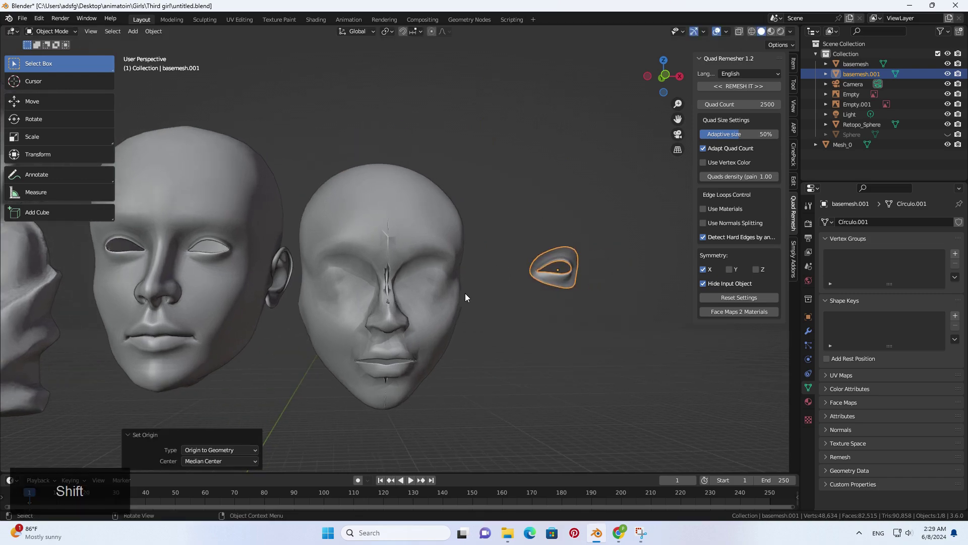
{"action": "scroll", "coordinate": [465, 296], "scroll_direction": "up", "scroll_amount": 3}
{"action": "left_click", "coordinate": [465, 297]}
{"action": "key", "text": "Tab"}
{"action": "key", "text": "3"}
{"action": "left_click", "coordinate": [451, 295]}
{"action": "key", "text": "ctrl+KP_Add"}
{"action": "key", "text": "ctrl+KP_Add"}
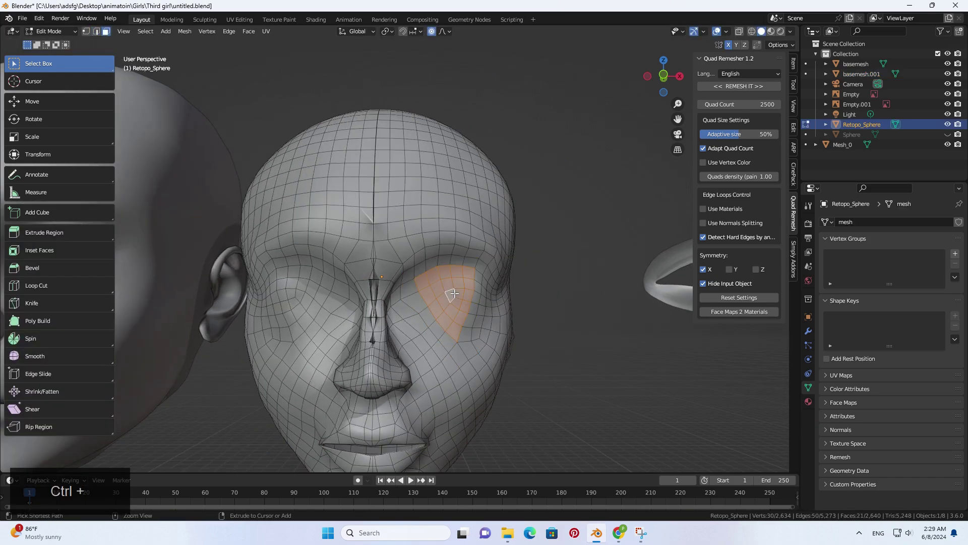
Extend the face selection across the eye socket of Retopo_Sphere and delete the selected faces.
{"action": "middle_click_drag", "start_coordinate": [482, 284], "coordinate": [493, 287]}
{"action": "left_click", "coordinate": [496, 288], "text": "ctrl"}
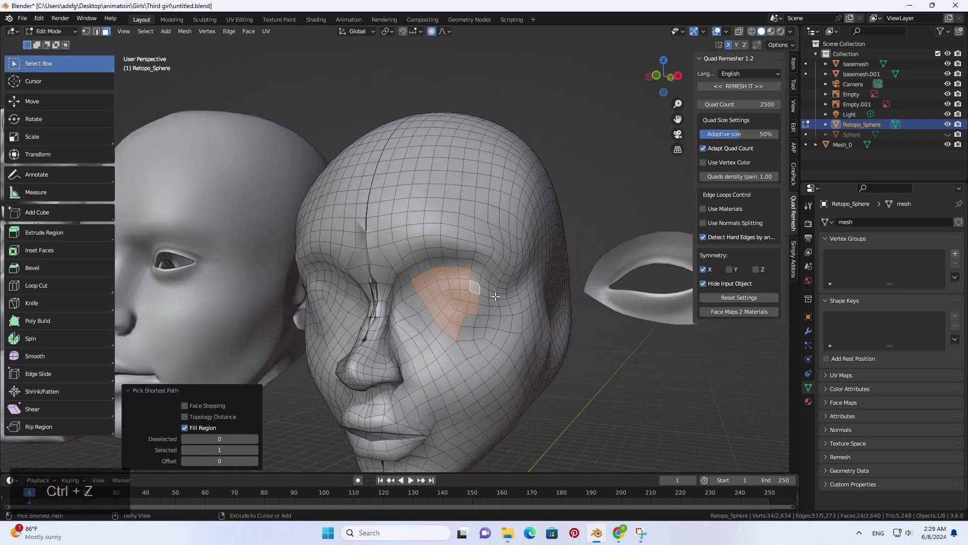
{"action": "key", "text": "ctrl+z"}
{"action": "left_click", "coordinate": [495, 309], "text": "ctrl+shift"}
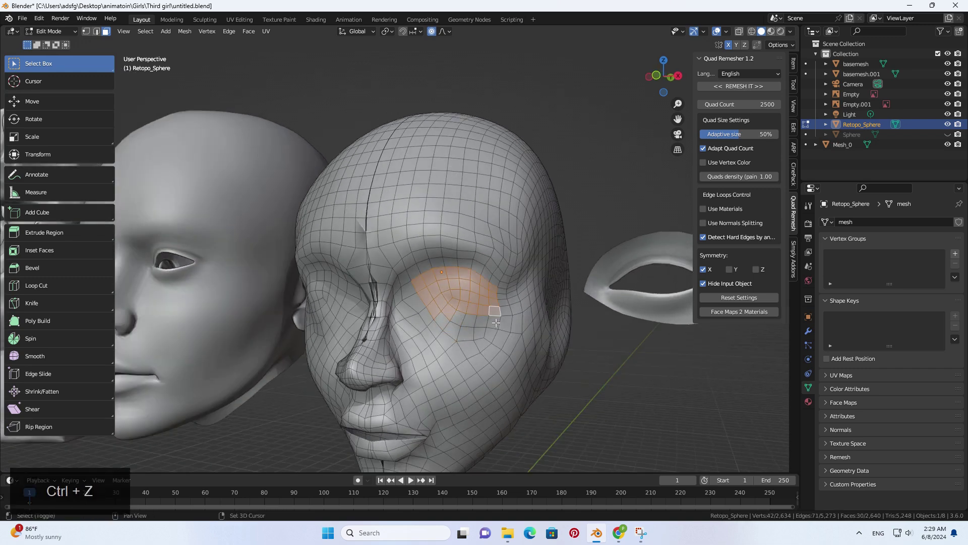
{"action": "left_click", "coordinate": [450, 317], "text": "shift"}
{"action": "scroll", "coordinate": [454, 315], "scroll_direction": "down", "scroll_amount": 3}
{"action": "key", "text": "x"}
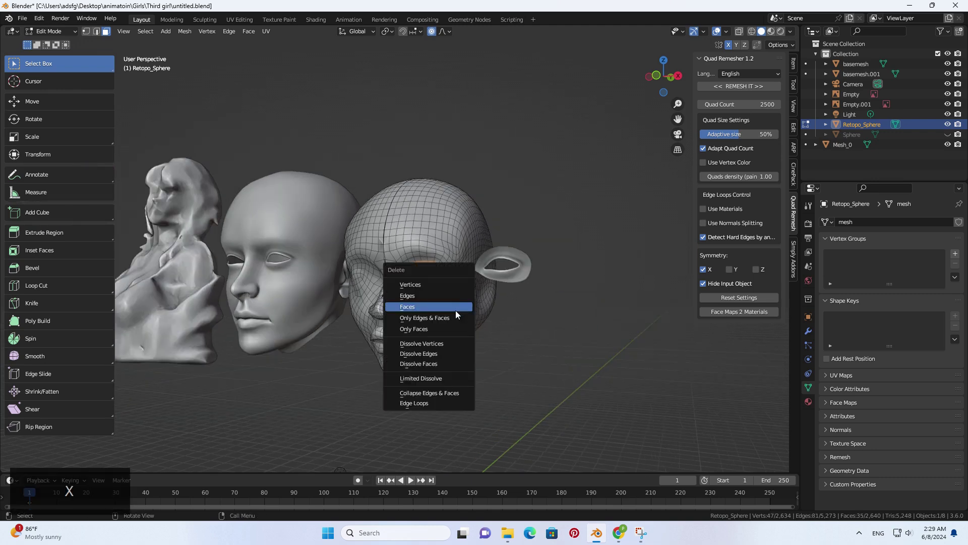
{"action": "left_click", "coordinate": [447, 307]}
Smooth the boundary loop of the eye hole with LoopTools Relax.
{"action": "scroll", "coordinate": [530, 252], "scroll_direction": "up", "scroll_amount": 4}
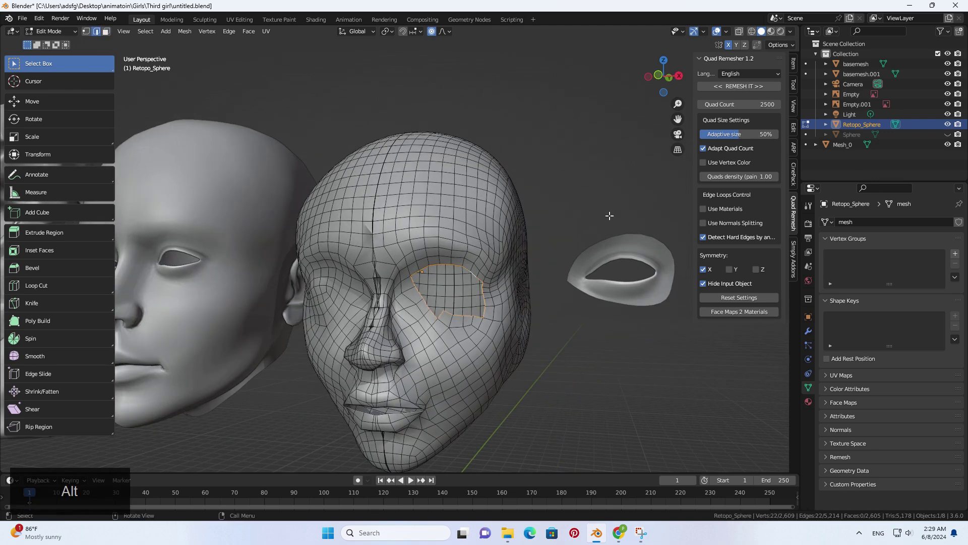
{"action": "left_click", "coordinate": [793, 127]}
{"action": "left_click", "coordinate": [698, 59]}
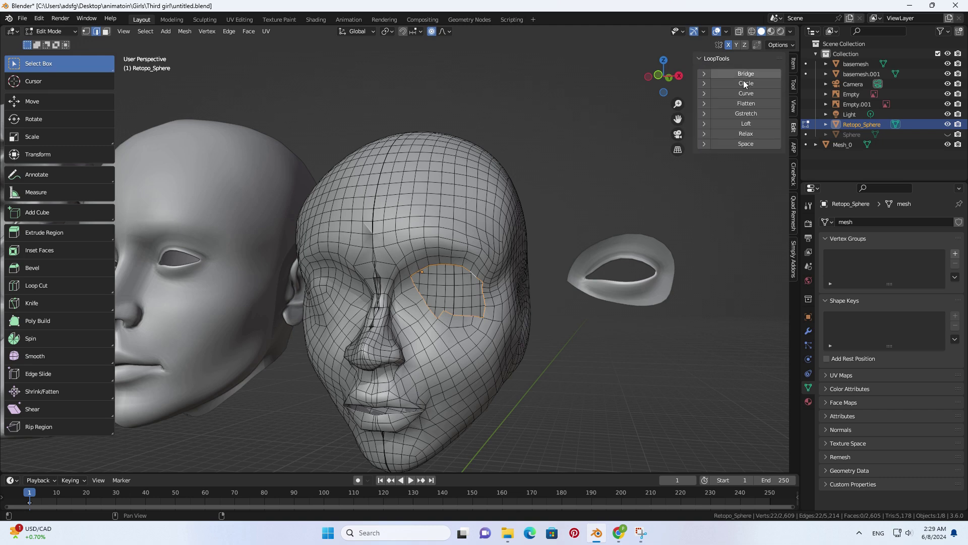
{"action": "left_click", "coordinate": [752, 134]}
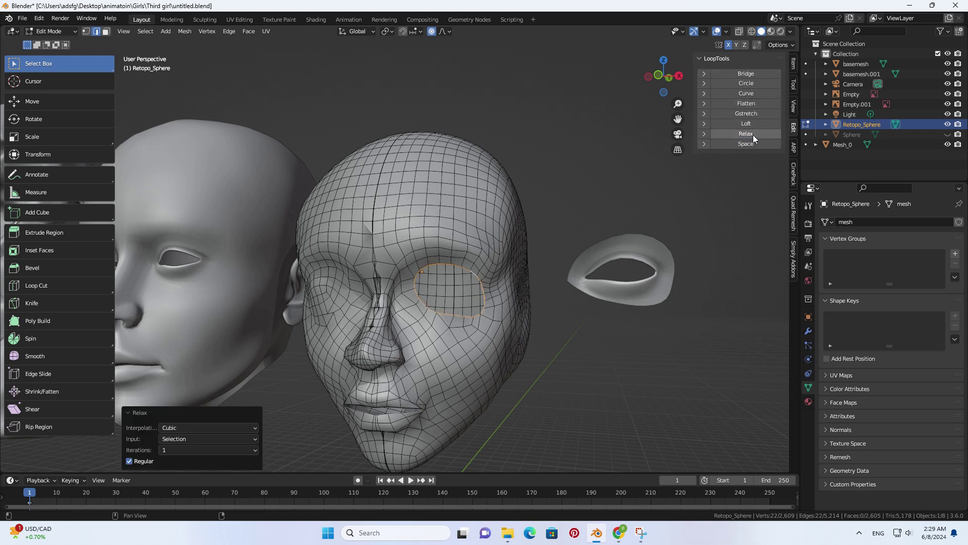
In Object Mode, move the separate eye piece by X -1.2709, Y -0.057971, Z -0.11644 m over the eye hole.
{"action": "middle_click_drag", "start_coordinate": [643, 262], "coordinate": [664, 264]}
{"action": "scroll", "coordinate": [630, 305], "scroll_direction": "down", "scroll_amount": 1}
{"action": "key", "text": "Tab"}
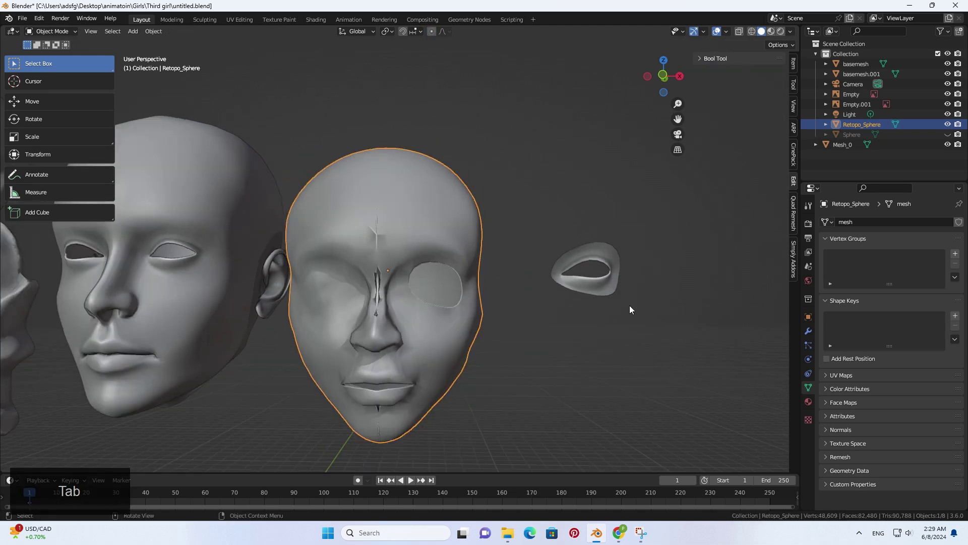
{"action": "left_click", "coordinate": [601, 291]}
{"action": "key", "text": "g"}
{"action": "left_click", "coordinate": [425, 304]}
From the side view, move the eye piece 0.69818 m along Y into the face.
{"action": "middle_click_drag", "start_coordinate": [424, 304], "coordinate": [338, 319]}
{"action": "key", "text": "3"}
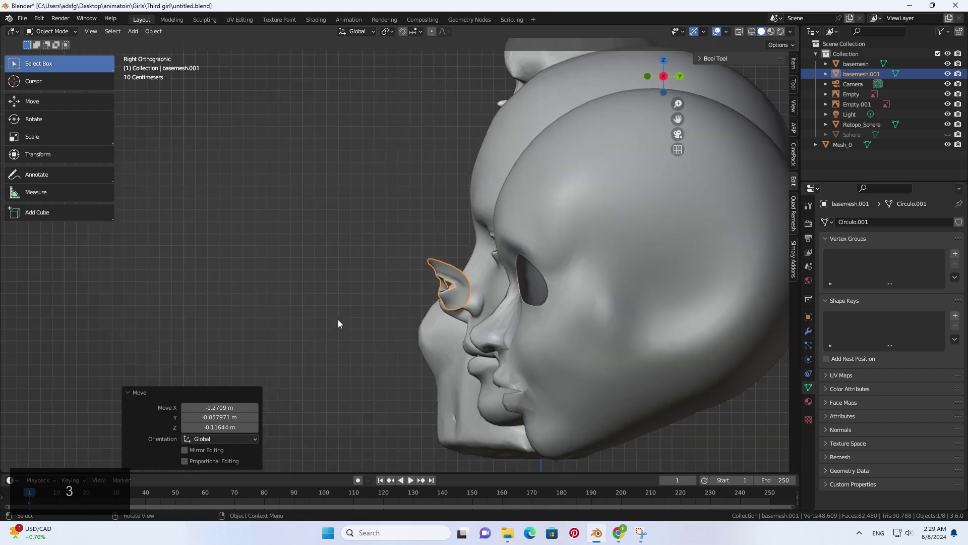
{"action": "key", "text": "g"}
{"action": "key", "text": "y"}
{"action": "left_click", "coordinate": [571, 291]}
{"action": "key", "text": "KP_1"}
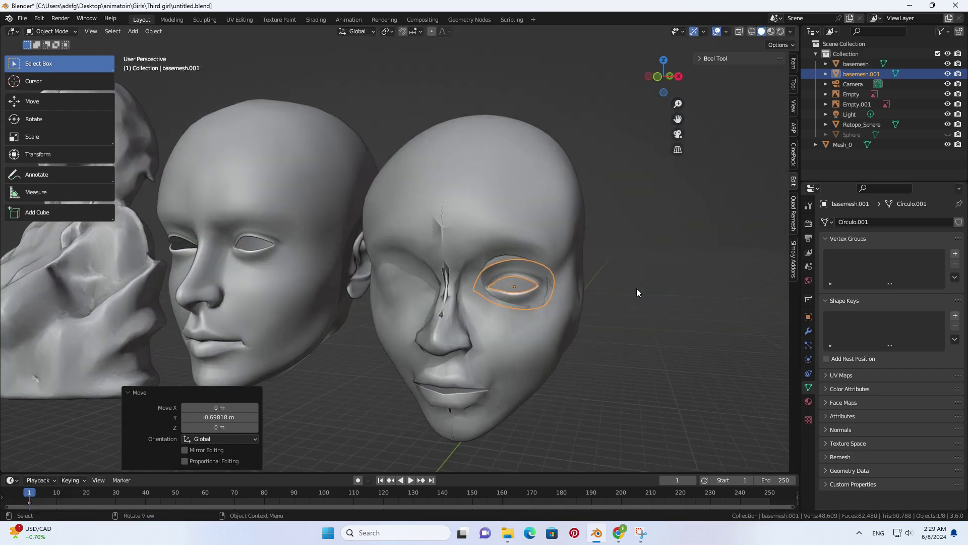
Center the eye piece in the eye hole by moving it X -0.021157 and Z 0.046545 m.
{"action": "scroll", "coordinate": [637, 289], "scroll_direction": "up", "scroll_amount": 1}
{"action": "key", "text": "g"}
{"action": "left_click", "coordinate": [621, 267]}
{"action": "middle_click_drag", "start_coordinate": [620, 267], "coordinate": [556, 266]}
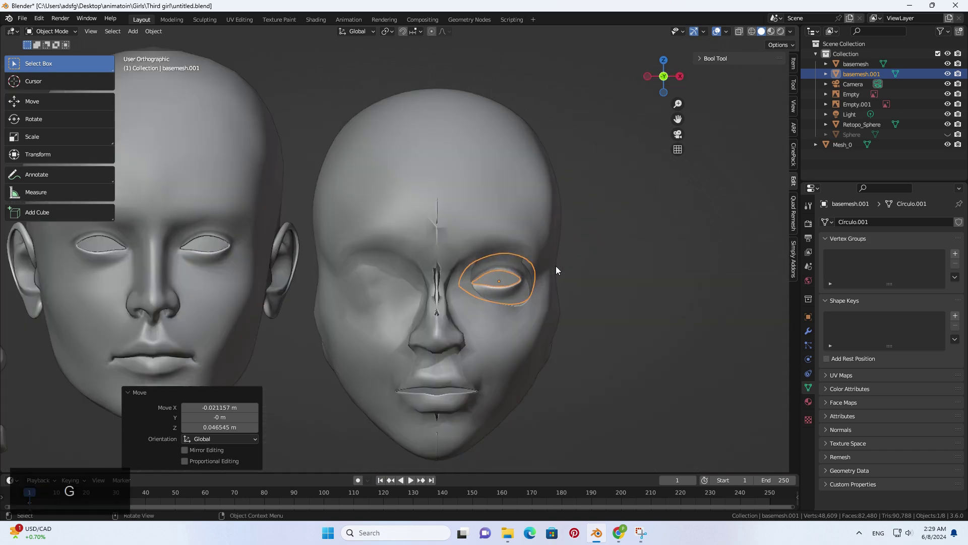
{"action": "key", "text": "KP_1"}
{"action": "key", "text": "g"}
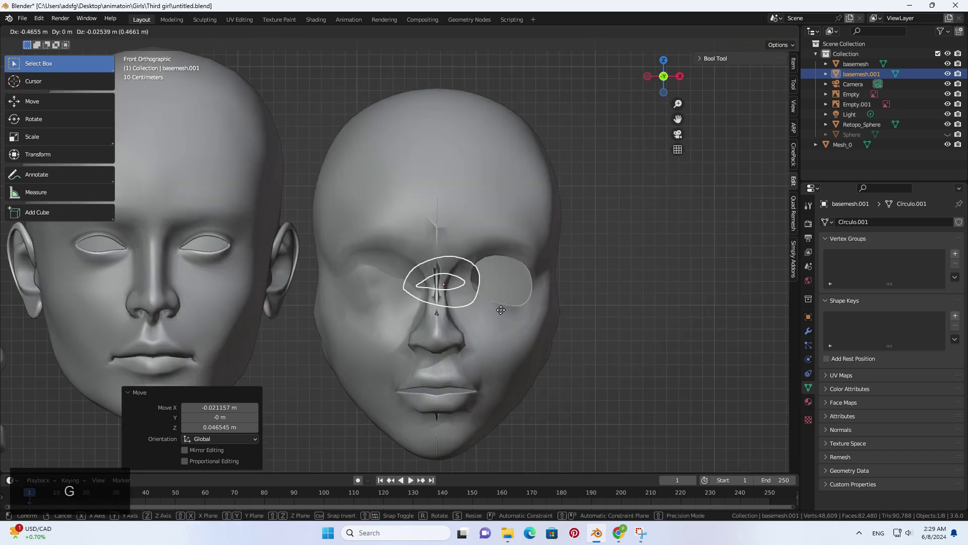
{"action": "left_click", "coordinate": [501, 309]}
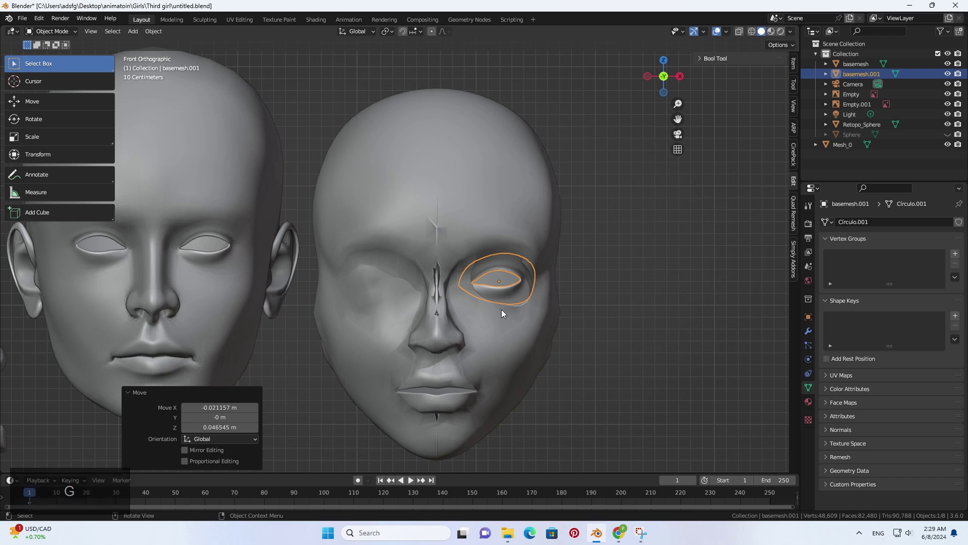
Adjust the eye piece's depth by moving it -0.016009 m along Y.
{"action": "middle_click_drag", "start_coordinate": [502, 309], "coordinate": [477, 309]}
{"action": "key", "text": "g"}
{"action": "key", "text": "y"}
{"action": "left_click", "coordinate": [550, 290]}
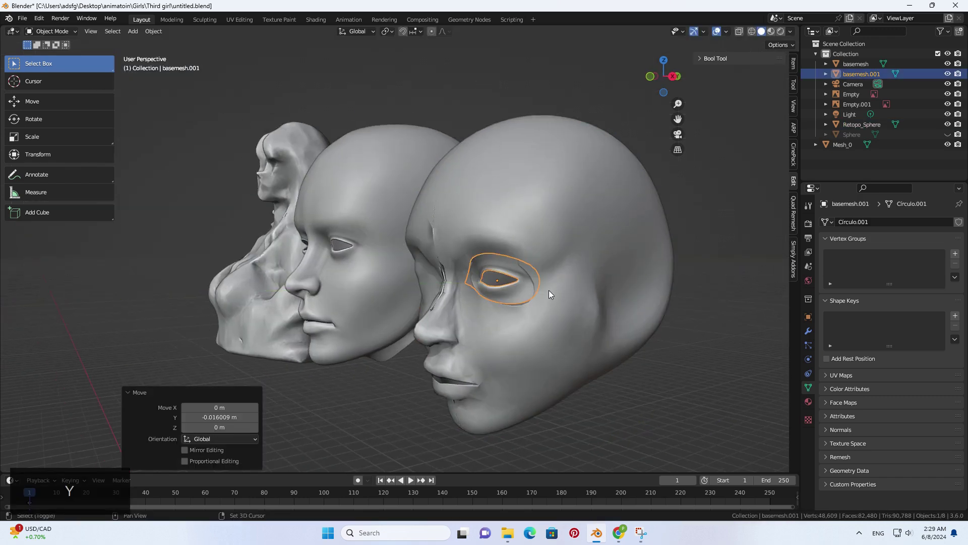
{"action": "left_click", "coordinate": [554, 291]}
Join the eye piece basemesh.001 into Retopo_Sphere.
{"action": "middle_click_drag", "start_coordinate": [554, 292], "coordinate": [512, 293]}
{"action": "left_click", "coordinate": [464, 279]}
{"action": "left_click", "coordinate": [518, 317], "text": "shift"}
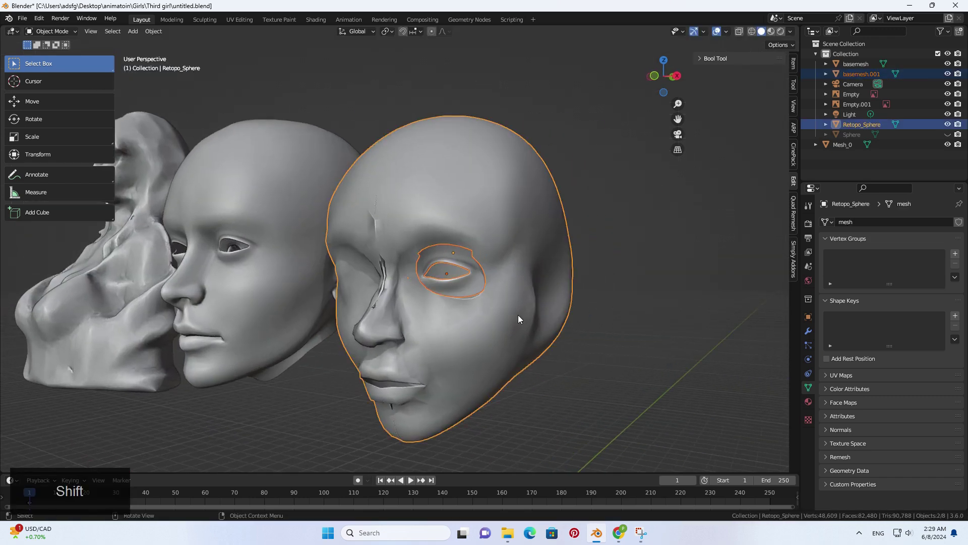
{"action": "key", "text": "ctrl+j"}
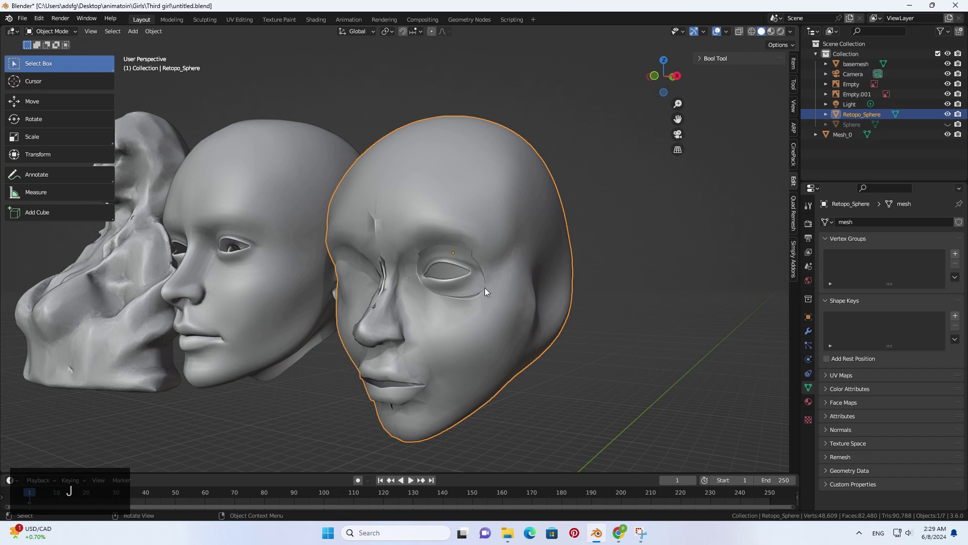
Dissolve alternate radial edge loops around the eye piece of Retopo_Sphere to reduce its density.
{"action": "scroll", "coordinate": [486, 288], "scroll_direction": "up", "scroll_amount": 4}
{"action": "key", "text": "Tab"}
{"action": "middle_click_drag", "start_coordinate": [553, 315], "coordinate": [497, 306], "text": "shift"}
{"action": "middle_click_drag", "start_coordinate": [497, 306], "coordinate": [511, 324]}
{"action": "key", "text": "2"}
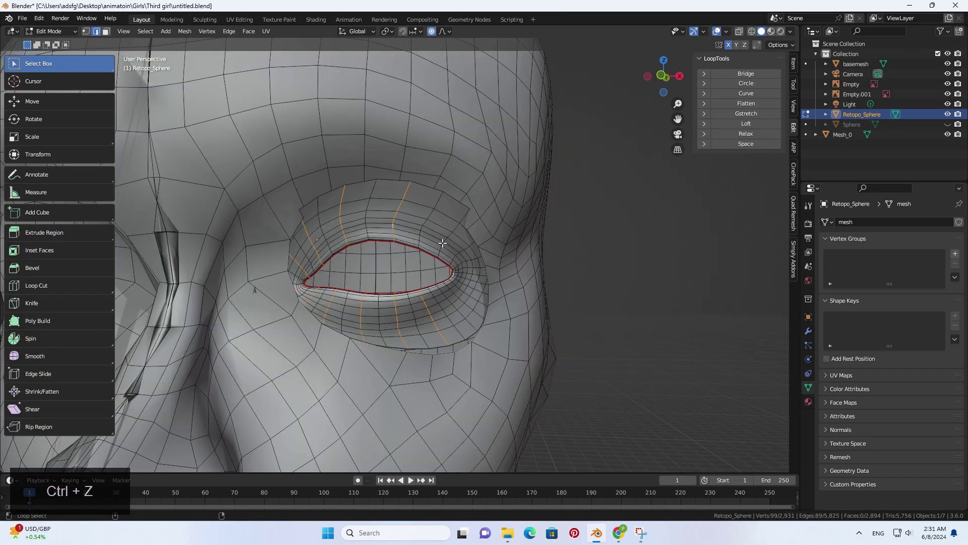
{"action": "left_click", "coordinate": [442, 243], "text": "alt+shift"}
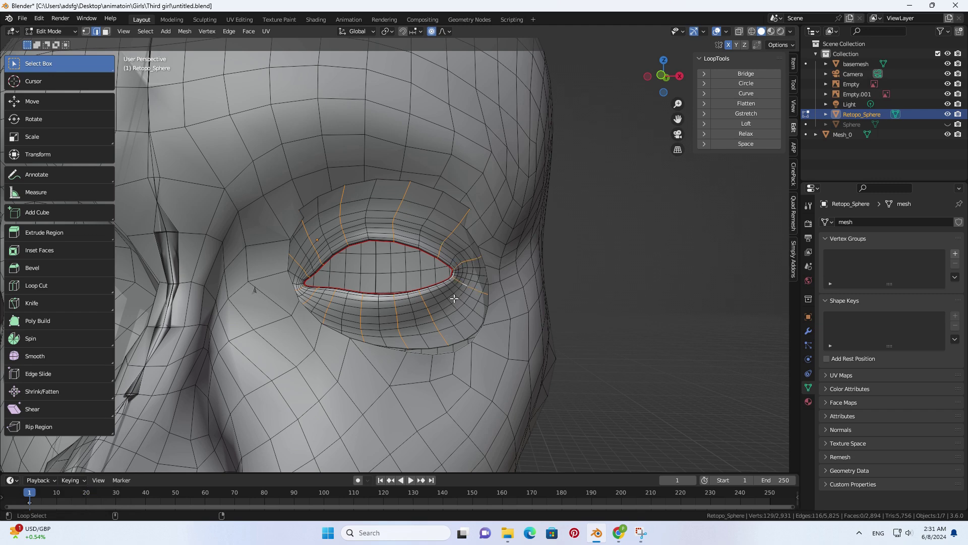
{"action": "key", "text": "ctrl+z"}
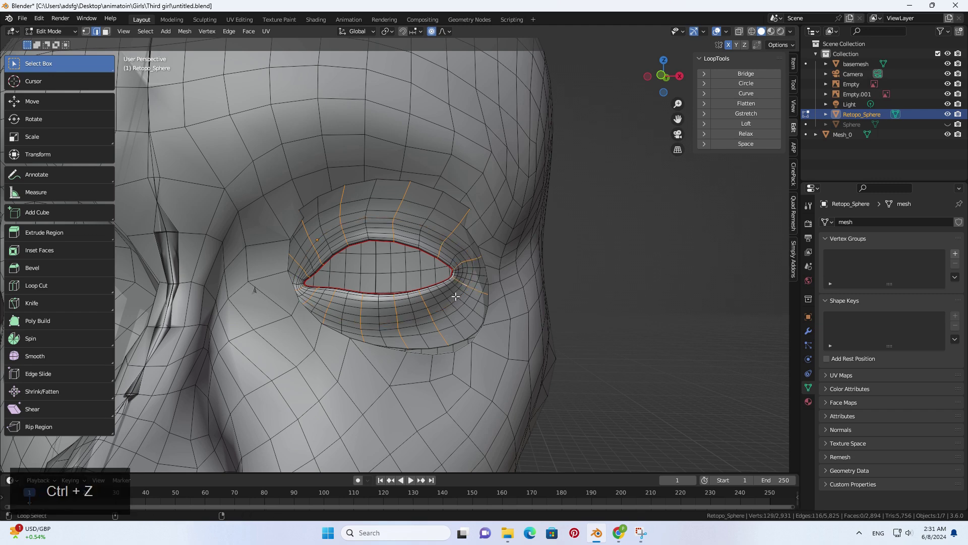
{"action": "key", "text": "x"}
{"action": "left_click", "coordinate": [448, 340]}
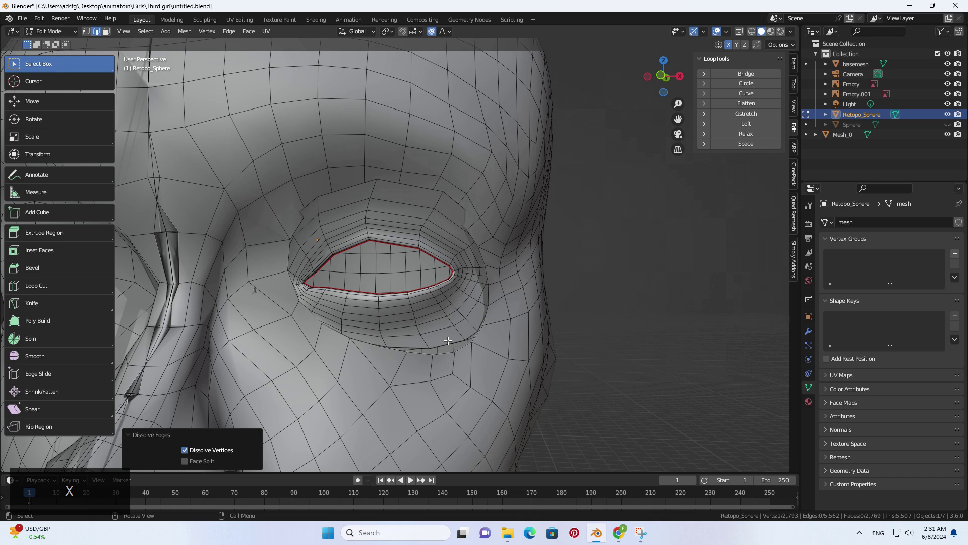
Compare the edge counts of the eye piece's outer loop and the eye hole's boundary loop.
{"action": "key", "text": "2"}
{"action": "left_click", "coordinate": [447, 342], "text": "alt"}
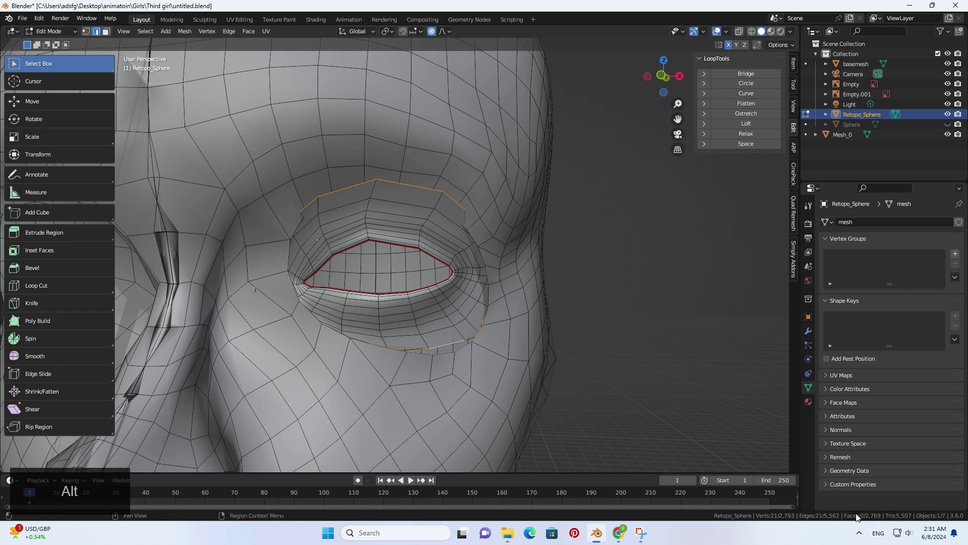
{"action": "left_click", "coordinate": [460, 349], "text": "alt"}
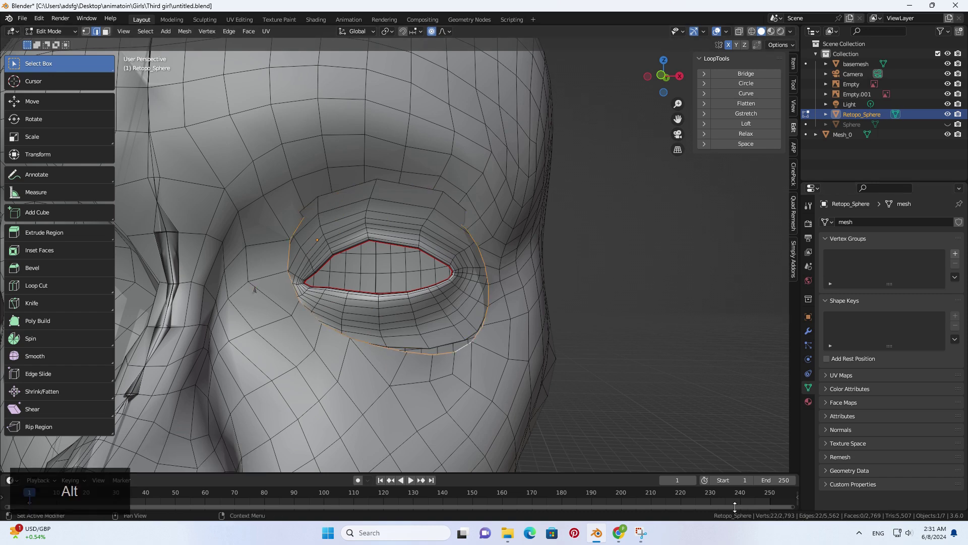
{"action": "left_click", "coordinate": [448, 331]}
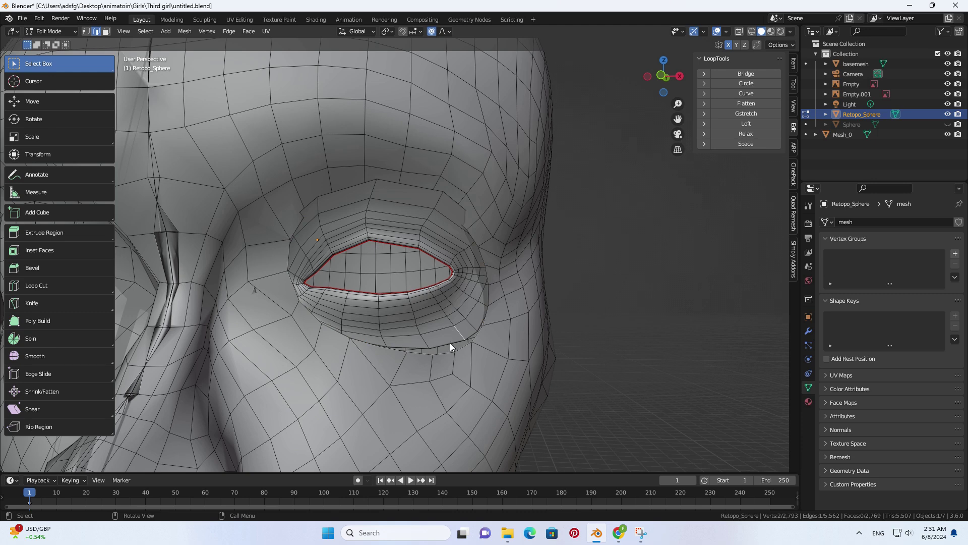
Add one radial loop cut across the upper eyelid of the eye piece in Edit Mode.
{"action": "key", "text": "ctrl+Tab"}
{"action": "key", "text": "Tab"}
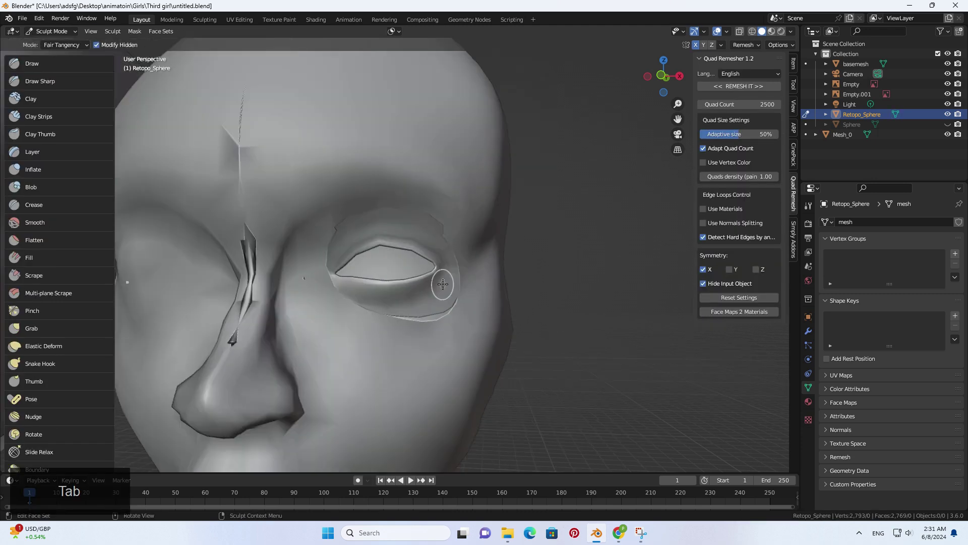
{"action": "key", "text": "Tab"}
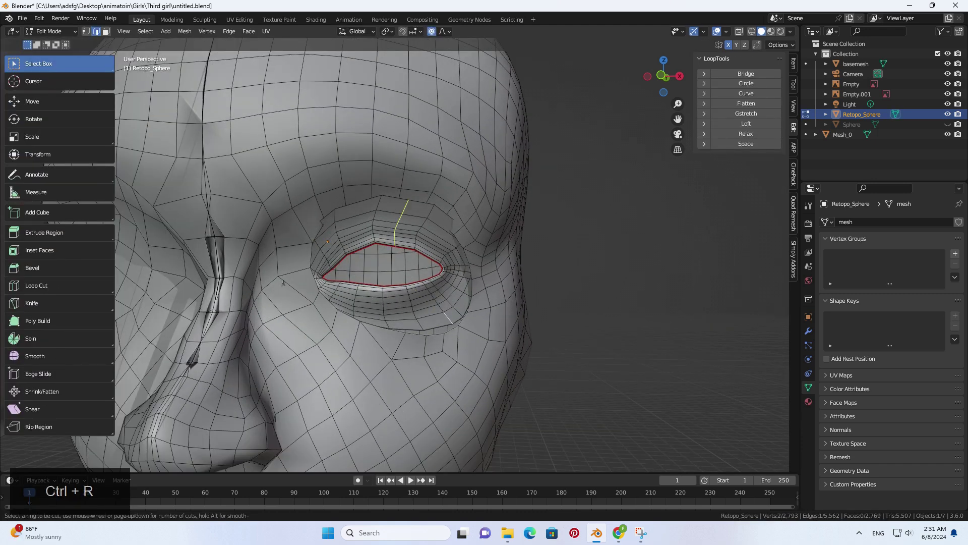
{"action": "left_click", "coordinate": [421, 206]}
Bridge the eye piece's outer loop and the eye hole's boundary loop with LoopTools.
{"action": "left_click", "coordinate": [459, 308], "text": "alt"}
{"action": "left_click", "coordinate": [456, 329], "text": "alt+shift"}
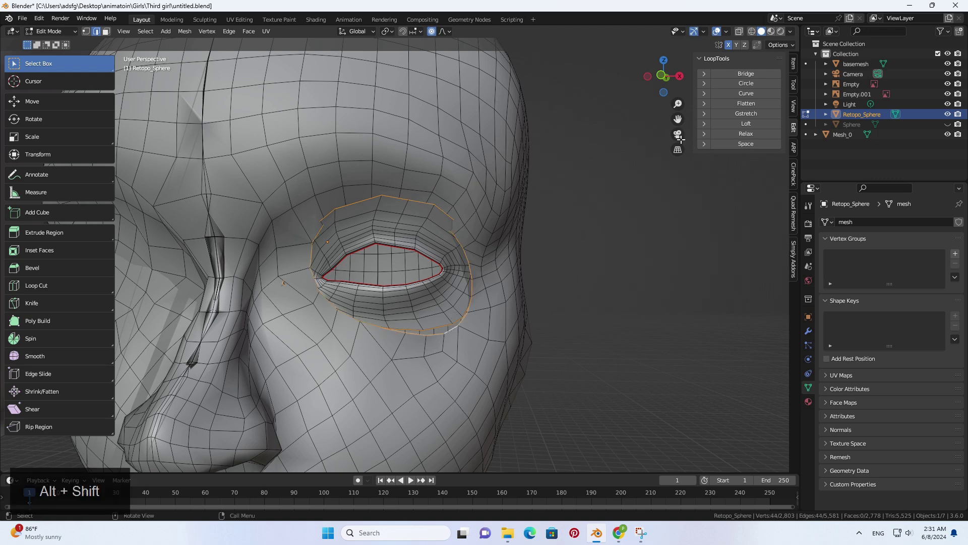
{"action": "key", "text": "ctrl+KP_Add"}
{"action": "scroll", "coordinate": [428, 342], "scroll_direction": "down", "scroll_amount": 3}
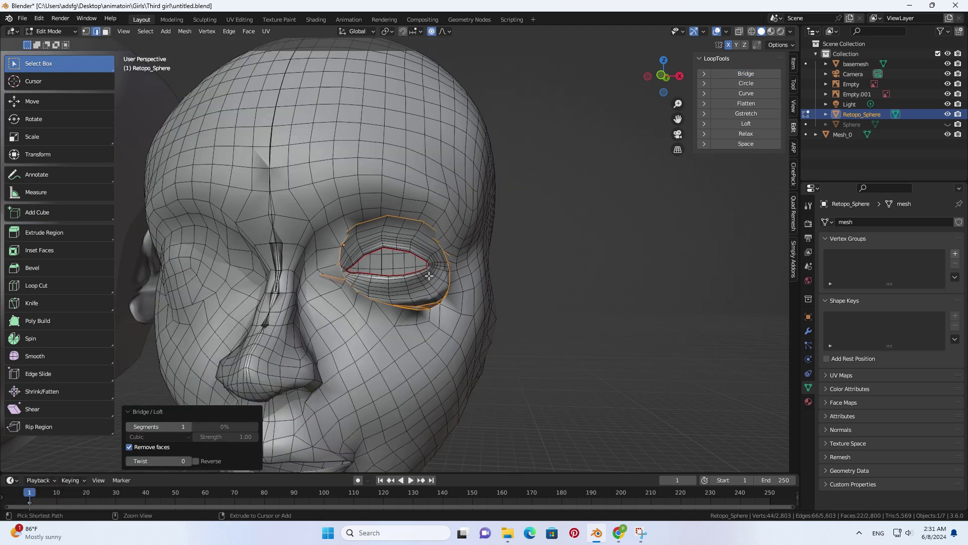
Grow the selection around the bridged ring and smooth it as a Sculpt Mode face set using Fair Tangency.
{"action": "scroll", "coordinate": [427, 342], "scroll_direction": "up", "scroll_amount": 4}
{"action": "key", "text": "ctrl+KP_Add"}
{"action": "scroll", "coordinate": [428, 343], "scroll_direction": "down", "scroll_amount": 3}
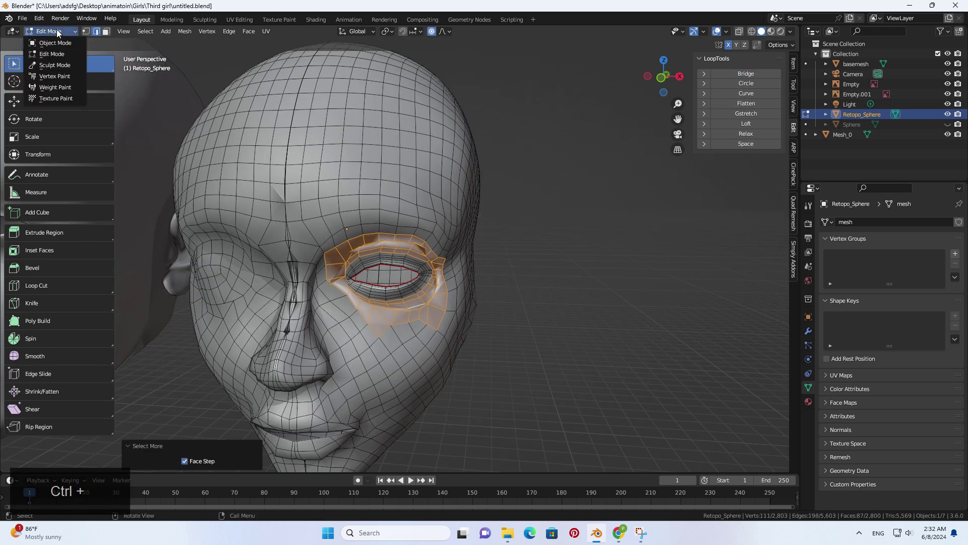
{"action": "left_click", "coordinate": [55, 65]}
{"action": "left_click", "coordinate": [161, 31]}
{"action": "left_click", "coordinate": [177, 53]}
{"action": "left_click", "coordinate": [165, 34]}
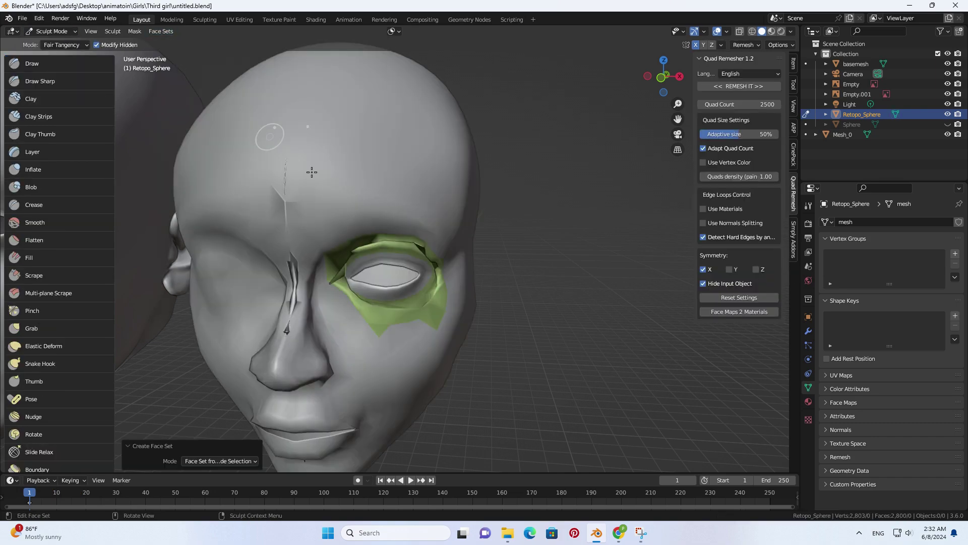
{"action": "left_click", "coordinate": [437, 306]}
Expand the selection around the eye by another ring, make a new face set from it and smooth it with Fair Tangency.
{"action": "mouse_move", "coordinate": [436, 307]}
{"action": "middle_mouse_down"}
{"action": "mouse_move", "coordinate": [379, 304]}
{"action": "mouse_move", "coordinate": [421, 308]}
{"action": "middle_mouse_up"}
{"action": "scroll", "coordinate": [398, 307], "scroll_direction": "up", "scroll_amount": 2}
{"action": "key", "text": "Tab"}
{"action": "key", "text": "ctrl+KP_Add"}
{"action": "key", "text": "Tab"}
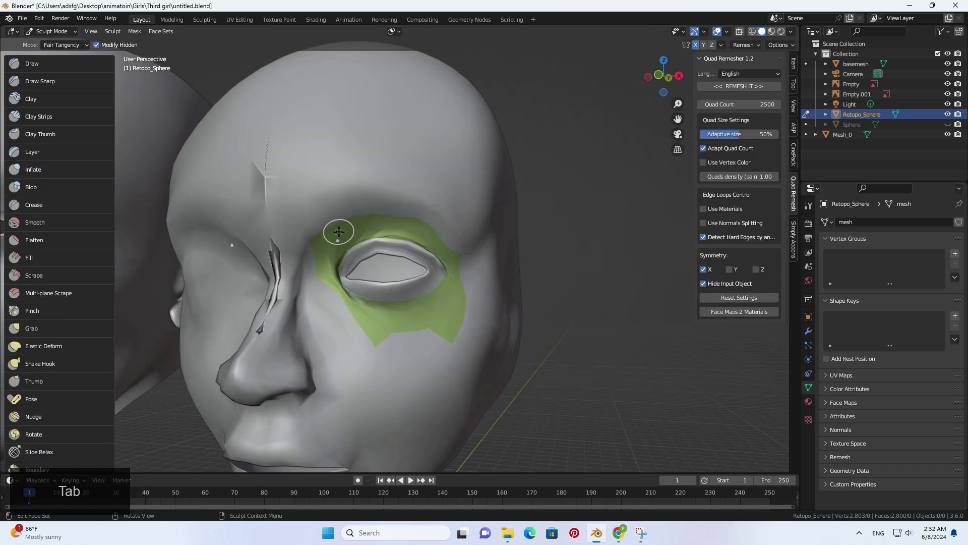
{"action": "left_click", "coordinate": [169, 32]}
{"action": "left_click", "coordinate": [177, 54]}
{"action": "left_click", "coordinate": [171, 32]}
{"action": "left_click", "coordinate": [186, 64]}
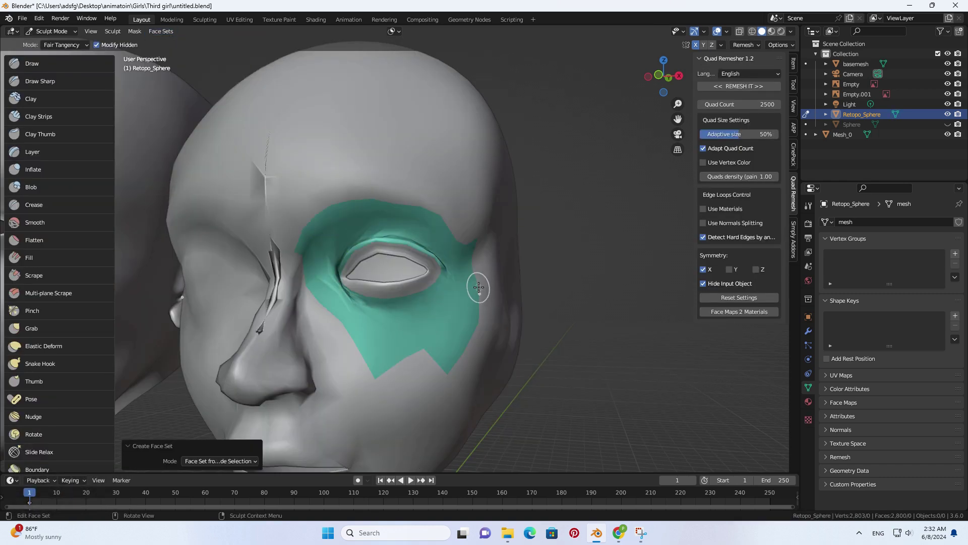
{"action": "left_click", "coordinate": [457, 322]}
{"action": "mouse_move", "coordinate": [456, 321]}
{"action": "middle_mouse_down"}
{"action": "mouse_move", "coordinate": [424, 331]}
{"action": "mouse_move", "coordinate": [466, 307]}
{"action": "mouse_move", "coordinate": [469, 360]}
{"action": "mouse_move", "coordinate": [397, 329]}
{"action": "mouse_move", "coordinate": [548, 331]}
{"action": "middle_mouse_up"}
Symmetrize the whole Retopo_Sphere mesh from +X to -X and save the file.
{"action": "left_click", "coordinate": [47, 31]}
{"action": "left_click", "coordinate": [48, 43]}
{"action": "scroll", "coordinate": [447, 330], "scroll_direction": "down", "scroll_amount": 3}
{"action": "key", "text": "Tab"}
{"action": "key", "text": "a"}
{"action": "left_click", "coordinate": [182, 31]}
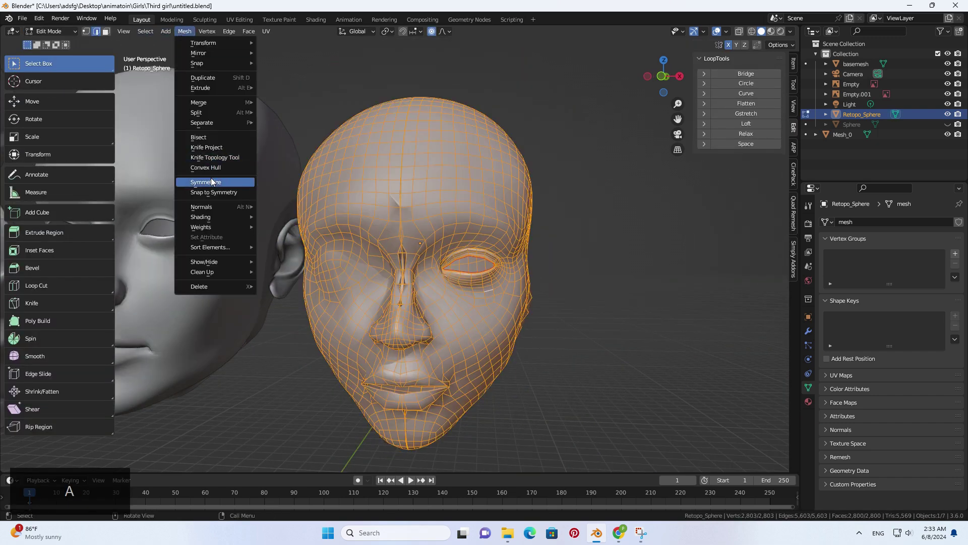
{"action": "left_click", "coordinate": [212, 182]}
{"action": "left_click", "coordinate": [206, 451]}
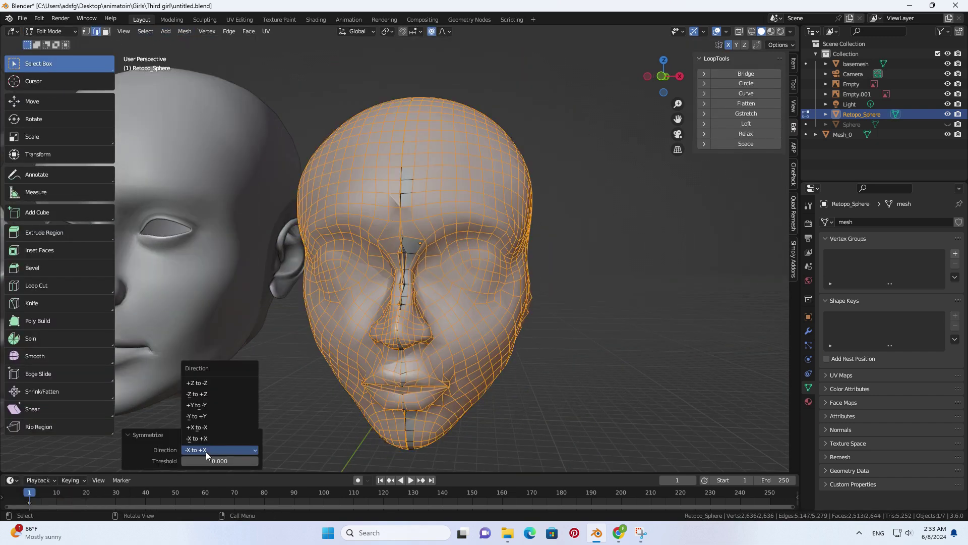
{"action": "left_click", "coordinate": [212, 438]}
{"action": "scroll", "coordinate": [461, 296], "scroll_direction": "down", "scroll_amount": 3}
{"action": "key", "text": "Tab"}
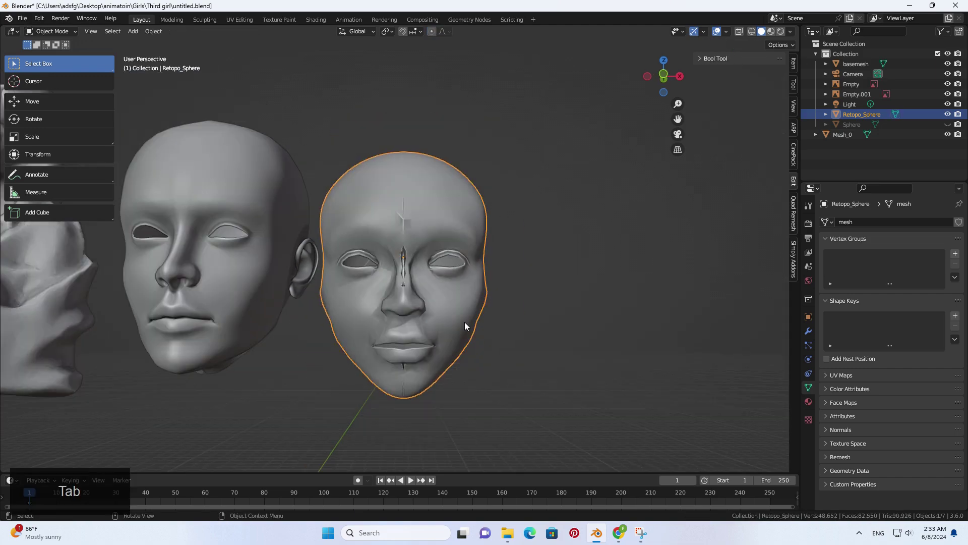
{"action": "key", "text": "ctrl+s"}
Select the base mesh's ear as linked geometry delimited by seams and separate it from the head.
{"action": "middle_click_drag", "start_coordinate": [464, 322], "coordinate": [433, 232]}
{"action": "left_click", "coordinate": [432, 232]}
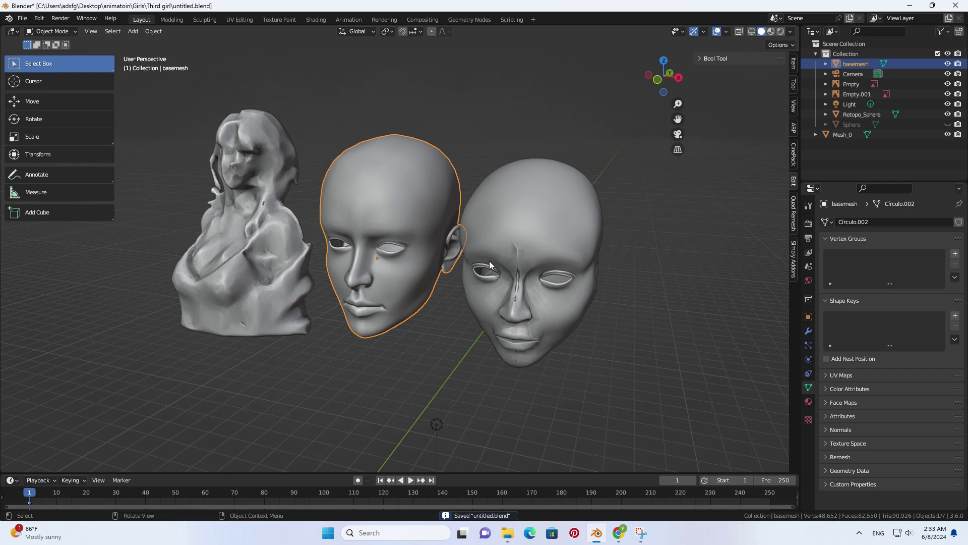
{"action": "middle_click_drag", "start_coordinate": [489, 265], "coordinate": [422, 270]}
{"action": "left_click", "coordinate": [573, 320]}
{"action": "left_click", "coordinate": [408, 244]}
{"action": "key", "text": "Tab"}
{"action": "key", "text": "l"}
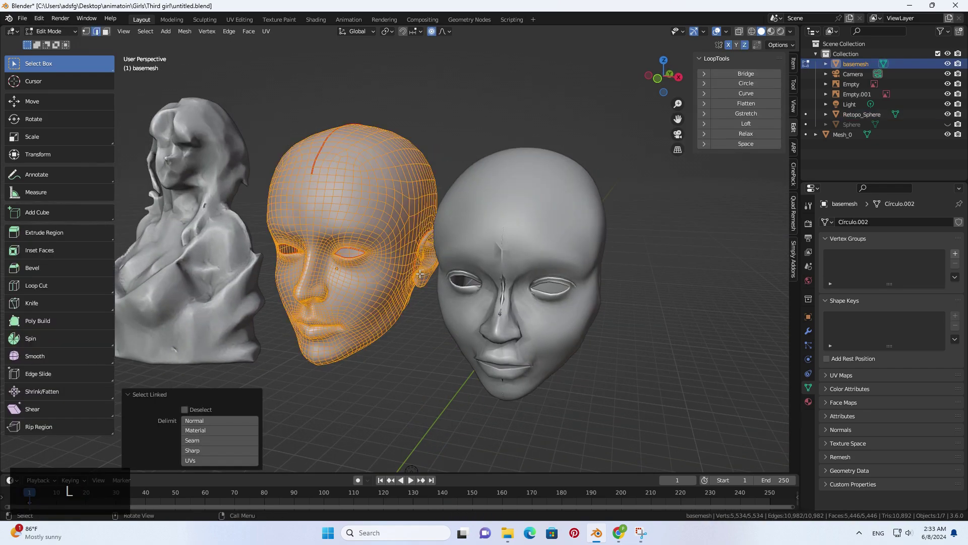
{"action": "left_click", "coordinate": [198, 441]}
{"action": "key", "text": "p"}
{"action": "left_click", "coordinate": [429, 324]}
{"action": "key", "text": "Tab"}
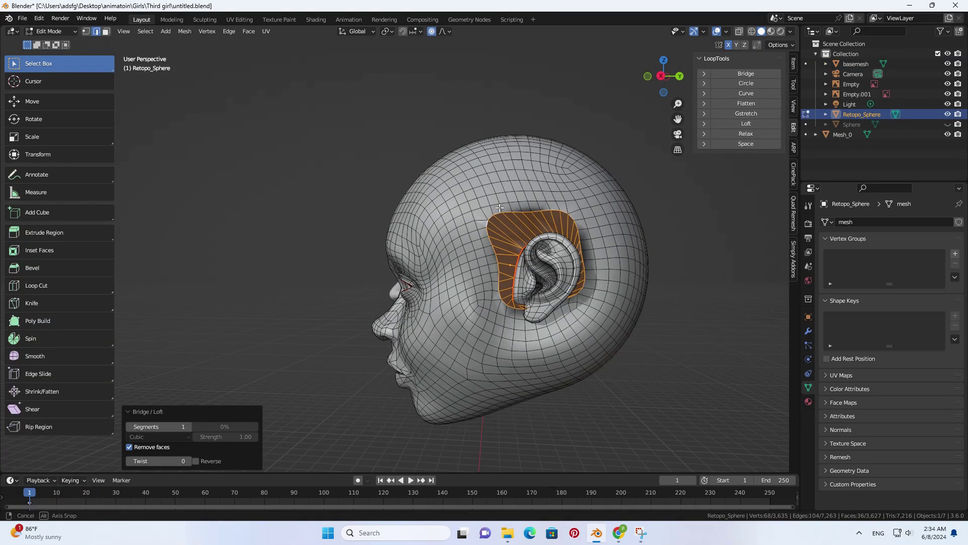
Grow the selection around the bridged ear ring, smooth it as a Sculpt Mode face set with Fair Tangency and move the ear outward.
{"action": "key", "text": "ctrl+KP_Add"}
{"action": "left_click", "coordinate": [51, 31]}
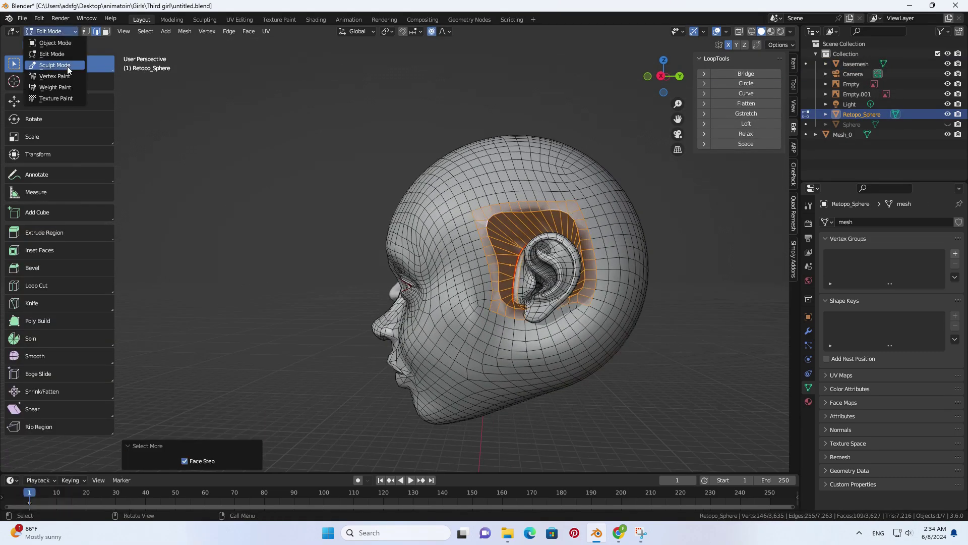
{"action": "left_click", "coordinate": [54, 64]}
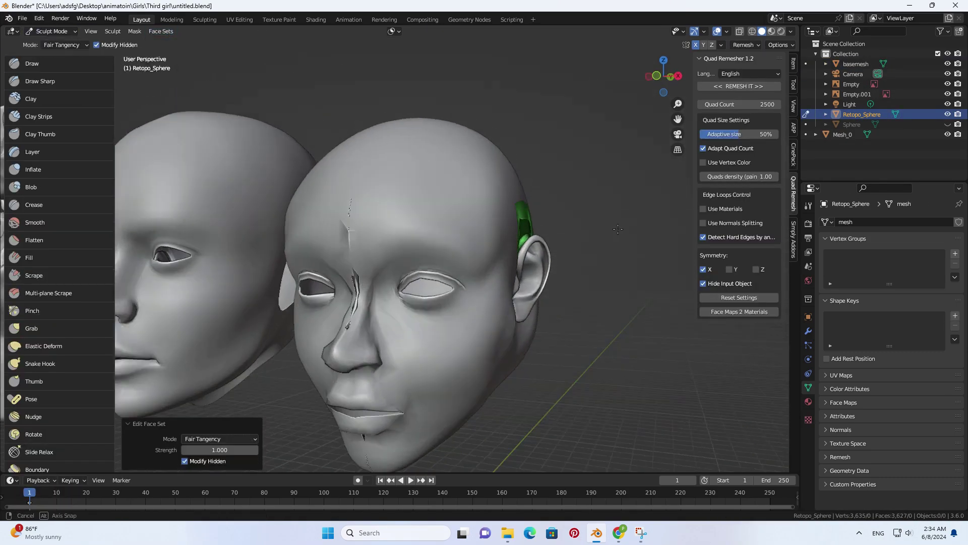
{"action": "key", "text": "Tab"}
{"action": "key", "text": "g"}
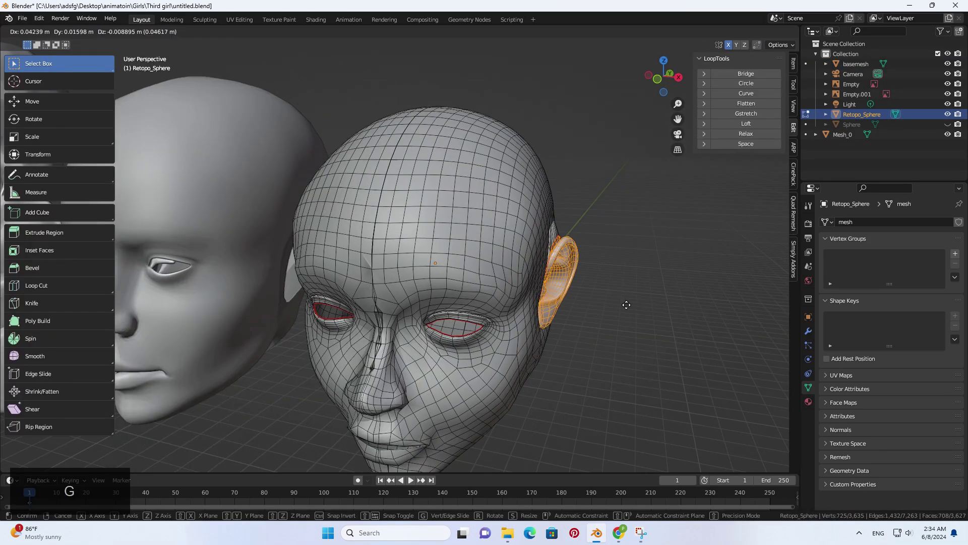
Select the bridging faces around the ear, grow the selection and make a Sculpt Mode face set from it.
{"action": "left_click", "coordinate": [490, 249], "text": "alt"}
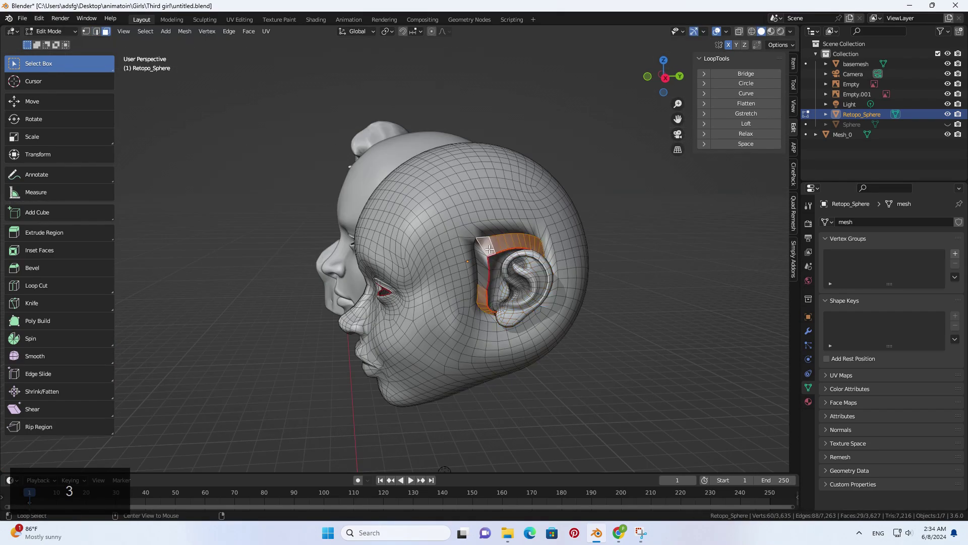
{"action": "key", "text": "ctrl+KP_Add"}
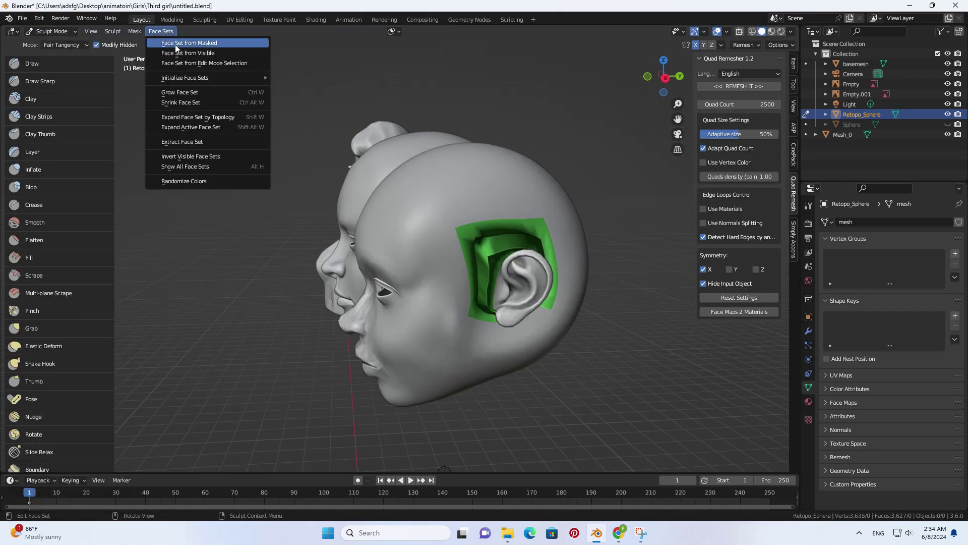
{"action": "left_click", "coordinate": [187, 53]}
{"action": "left_click", "coordinate": [161, 31]}
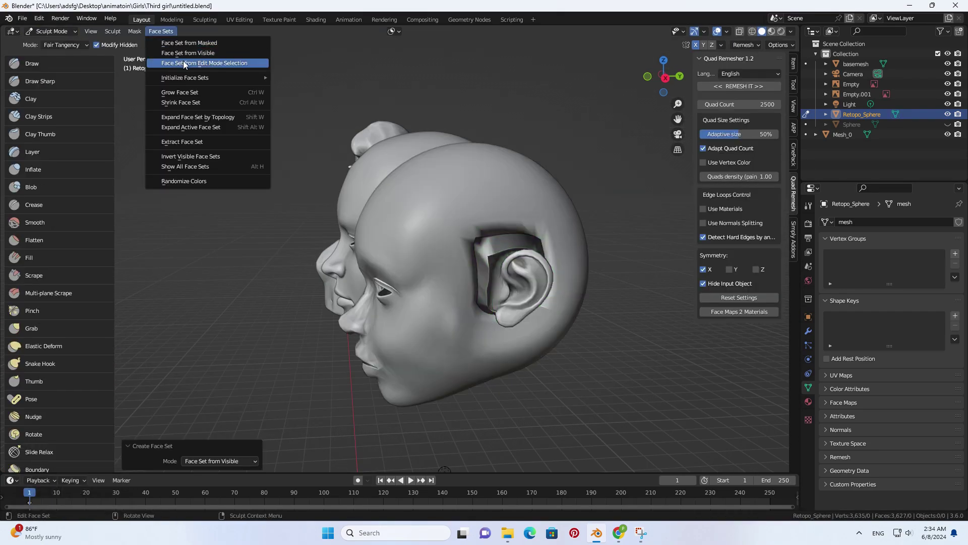
{"action": "left_click", "coordinate": [184, 63]}
{"action": "key", "text": "Tab"}
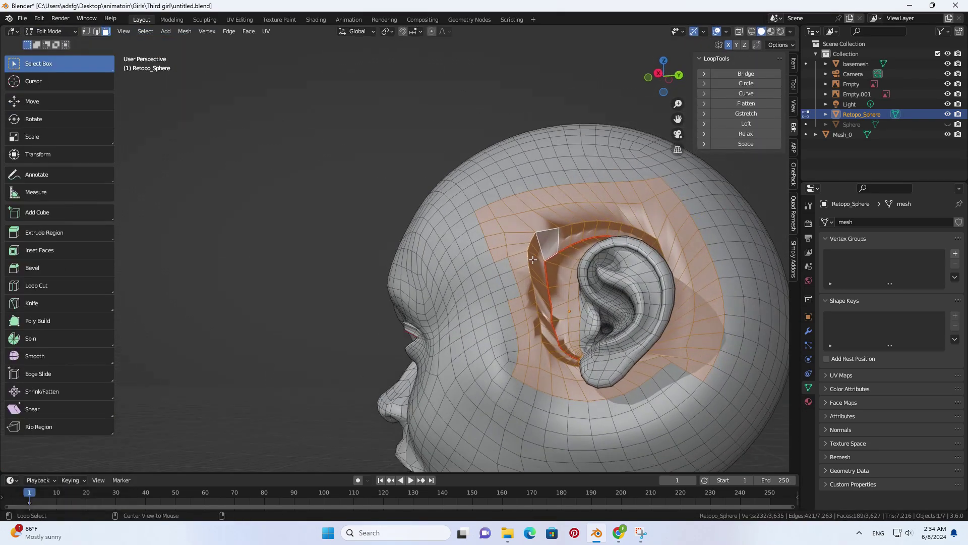
Select the face loop around the ear, activate the Smooth brush in Sculpt Mode and make one face set from all visible faces.
{"action": "left_click", "coordinate": [540, 258], "text": "alt"}
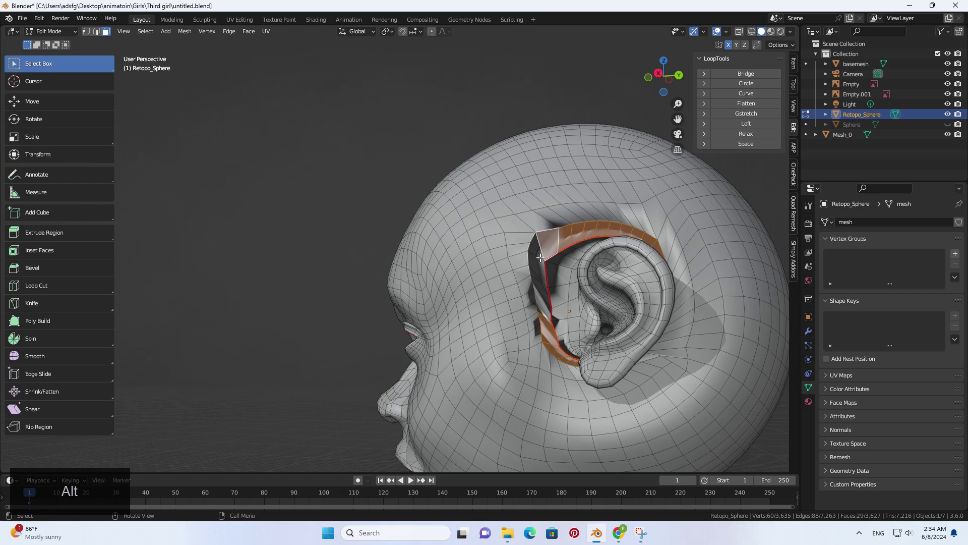
{"action": "key", "text": "Tab"}
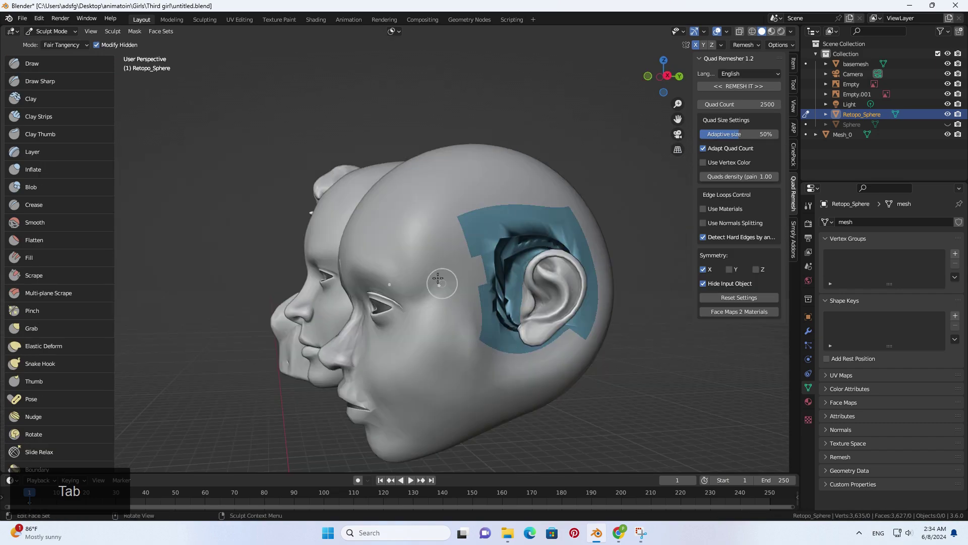
{"action": "key", "text": "s"}
{"action": "key", "text": "a"}
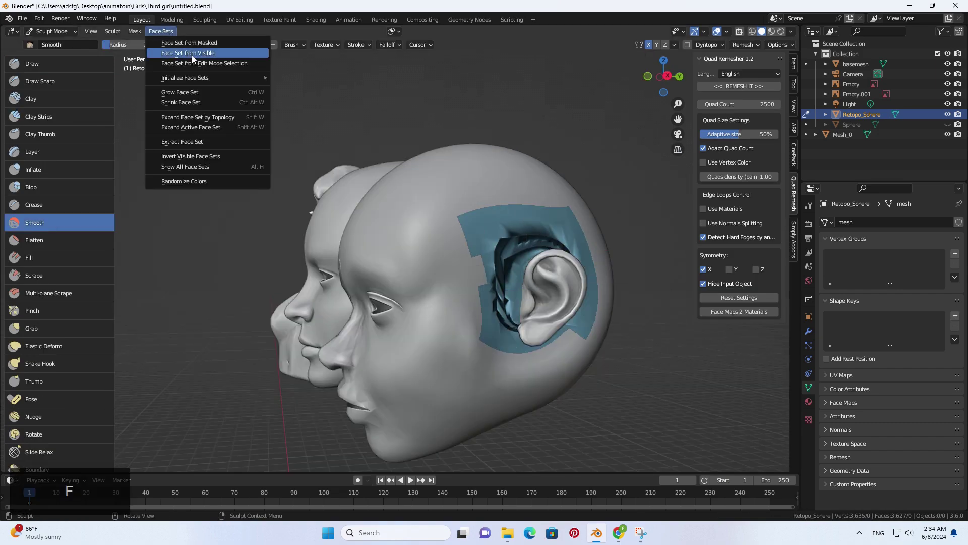
{"action": "left_click", "coordinate": [216, 56]}
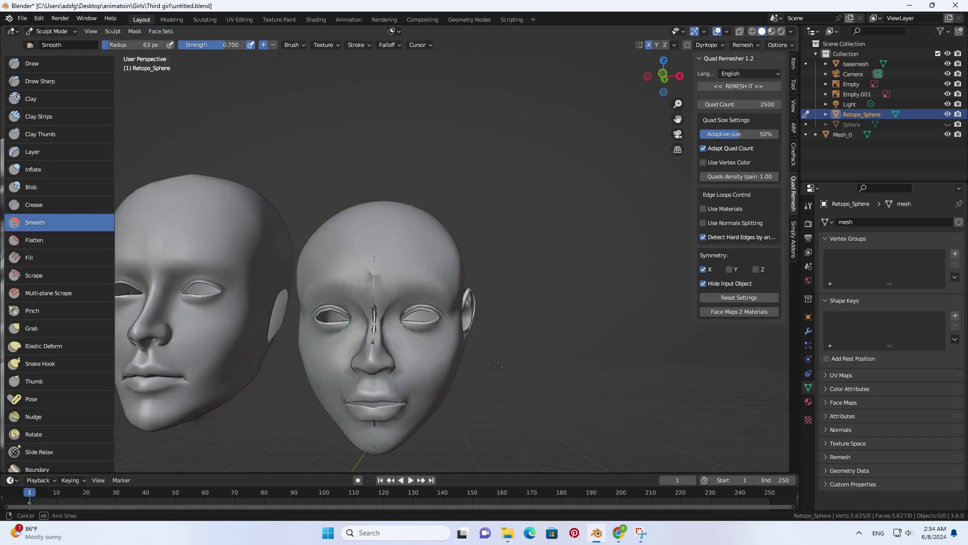
Symmetrize the whole Retopo_Sphere mesh to copy the ear to the opposite side and save the file.
{"action": "key", "text": "ctrl+Tab"}
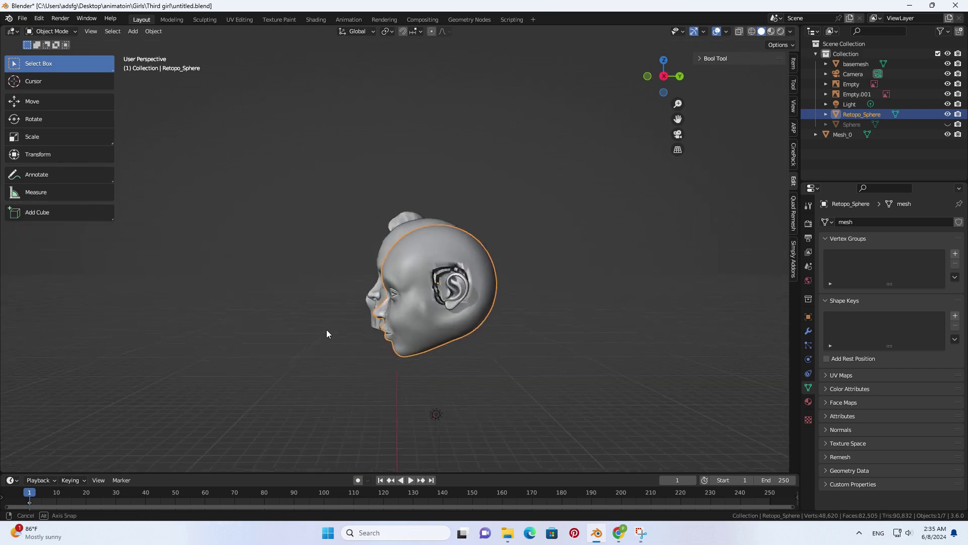
{"action": "key", "text": "a"}
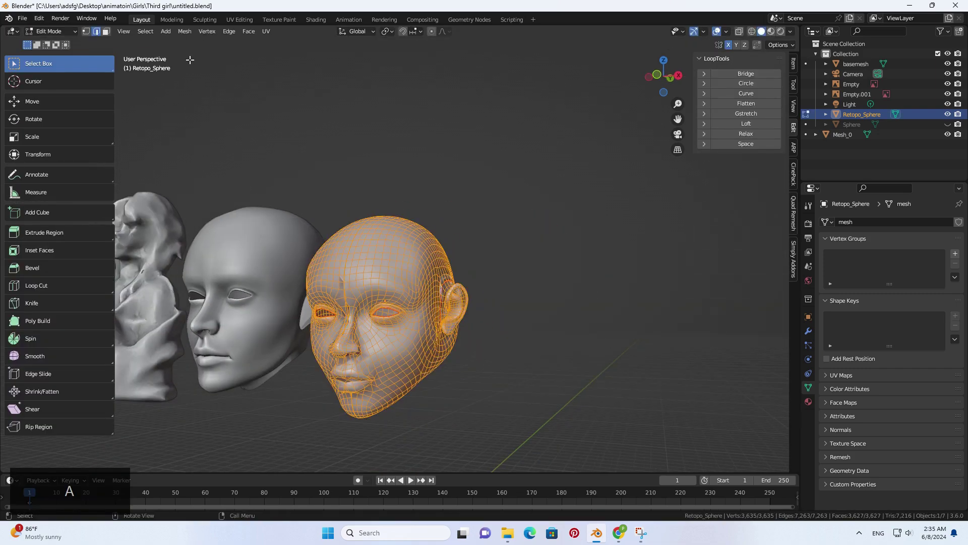
{"action": "left_click", "coordinate": [188, 31]}
{"action": "left_click", "coordinate": [223, 175]}
{"action": "key", "text": "Tab"}
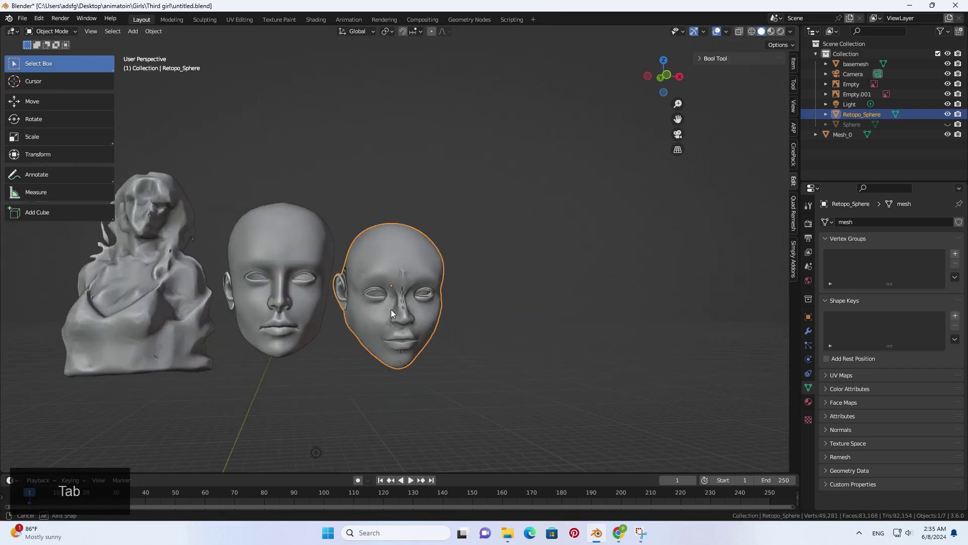
{"action": "middle_click_drag", "start_coordinate": [392, 309], "coordinate": [379, 316]}
{"action": "key", "text": "KP_1"}
{"action": "scroll", "coordinate": [483, 355], "scroll_direction": "down", "scroll_amount": 2}
{"action": "scroll", "coordinate": [469, 338], "scroll_direction": "up", "scroll_amount": 4}
{"action": "middle_click_drag", "start_coordinate": [442, 321], "coordinate": [462, 314], "text": "shift"}
{"action": "key", "text": "ctrl+s"}
{"action": "scroll", "coordinate": [511, 349], "scroll_direction": "down", "scroll_amount": 3}
{"action": "scroll", "coordinate": [510, 352], "scroll_direction": "down", "scroll_amount": 1}
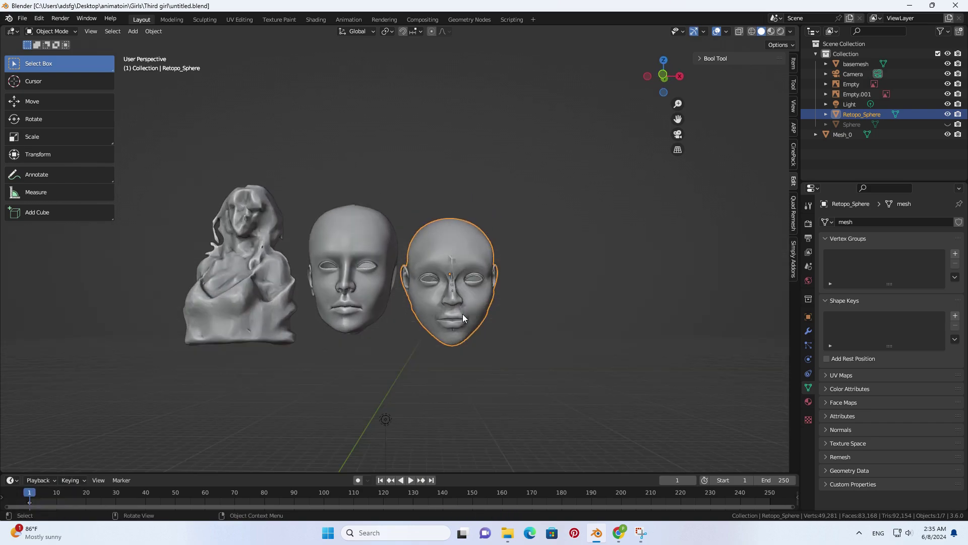
Move the retopologized head down over the girl's face in the reference illustration in front view.
{"action": "key", "text": "KP_1"}
{"action": "scroll", "coordinate": [540, 287], "scroll_direction": "down", "scroll_amount": 3}
{"action": "key", "text": "g"}
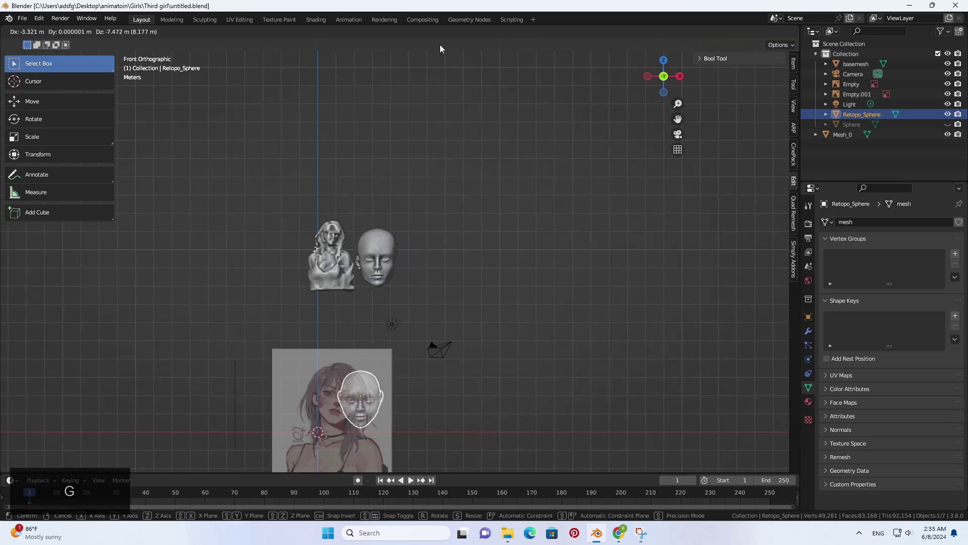
{"action": "left_click", "coordinate": [515, 301]}
{"action": "scroll", "coordinate": [513, 353], "scroll_direction": "up", "scroll_amount": 2}
{"action": "scroll", "coordinate": [483, 259], "scroll_direction": "up", "scroll_amount": 3}
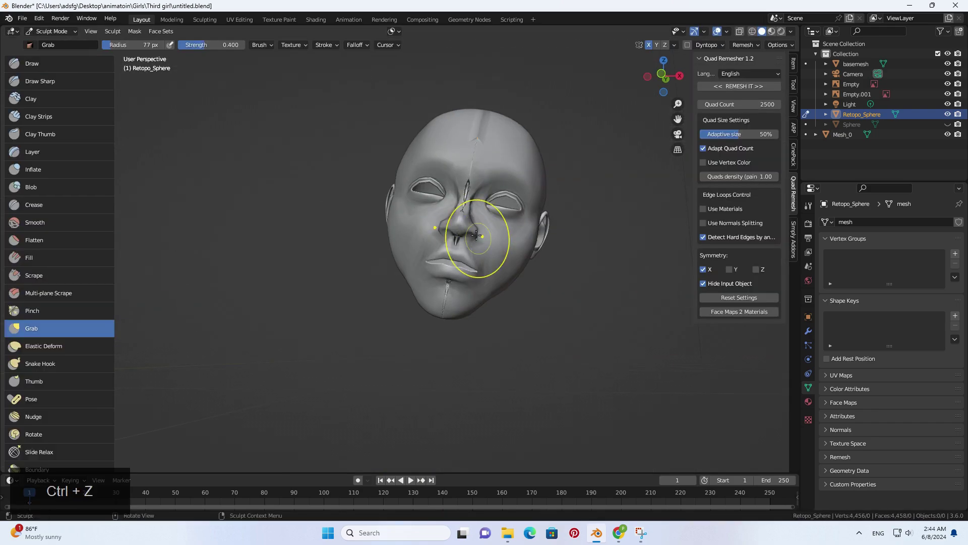
Smooth the bridge of the nose in Sculpt Mode with the Smooth brush at 63 px radius and 0.322 strength.
{"action": "left_click", "coordinate": [46, 225]}
{"action": "key", "text": "f"}
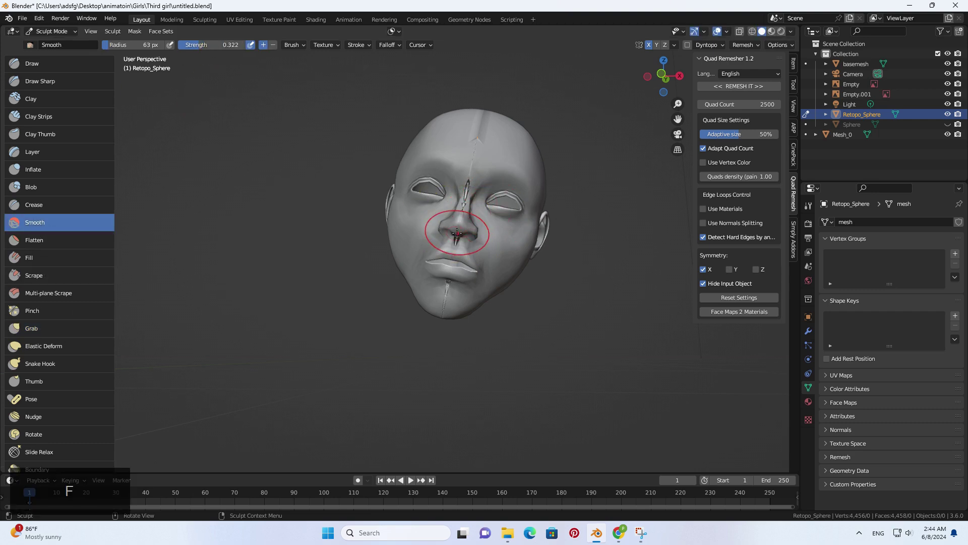
{"action": "left_click_drag", "start_coordinate": [461, 196], "coordinate": [469, 182]}
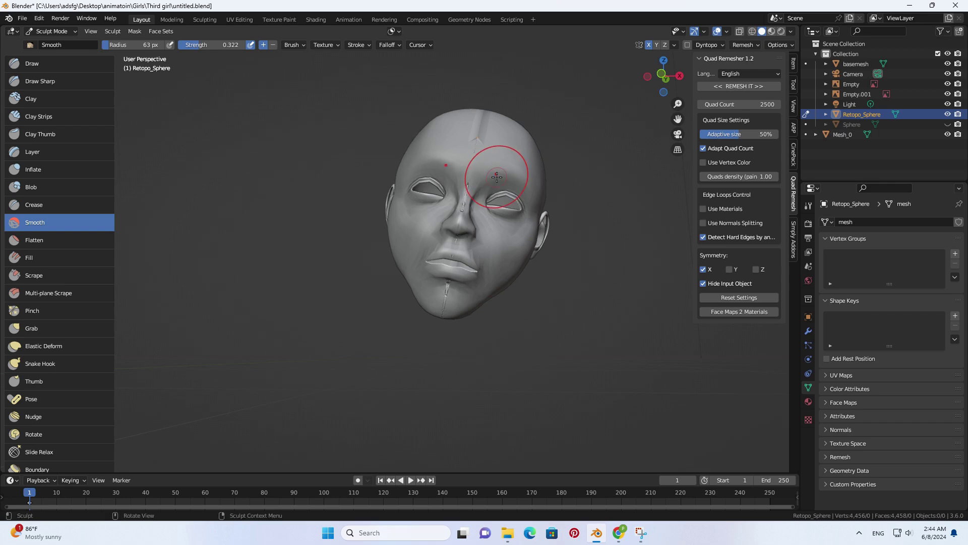
{"action": "mouse_move", "coordinate": [523, 179]}
{"action": "middle_mouse_down"}
{"action": "mouse_move", "coordinate": [446, 280]}
{"action": "mouse_move", "coordinate": [493, 286]}
{"action": "middle_mouse_up"}
{"action": "scroll", "coordinate": [492, 286], "scroll_direction": "up", "scroll_amount": 1}
{"action": "key", "text": "2"}
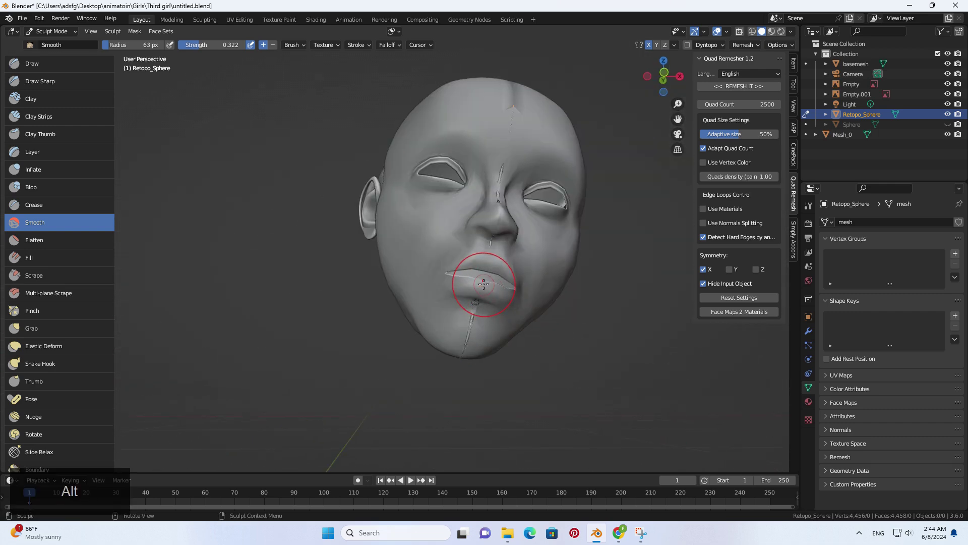
Set the sculpt pivot to the mask border and move the unmasked part of the face -0.092896 m along X.
{"action": "key", "text": "q"}
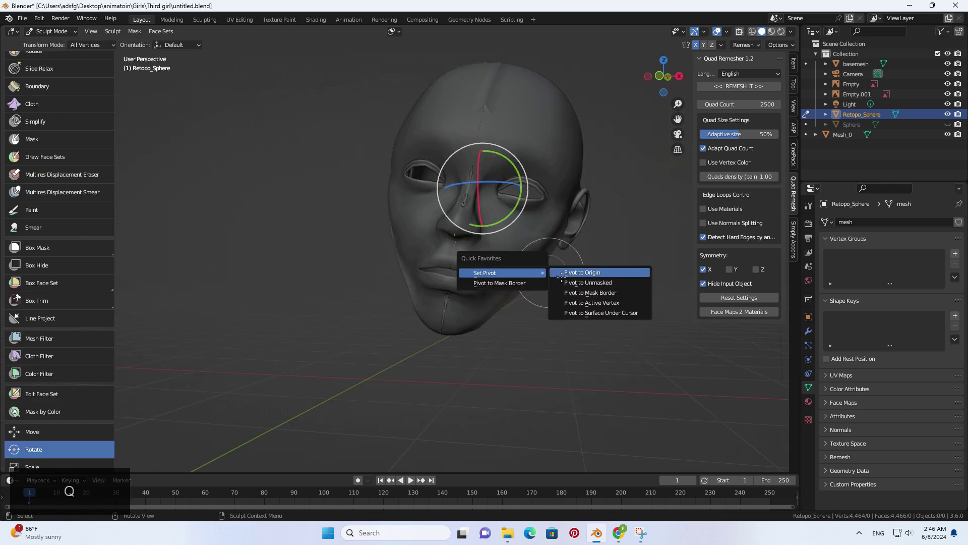
{"action": "left_click", "coordinate": [571, 290]}
{"action": "middle_click_drag", "start_coordinate": [449, 248], "coordinate": [483, 261]}
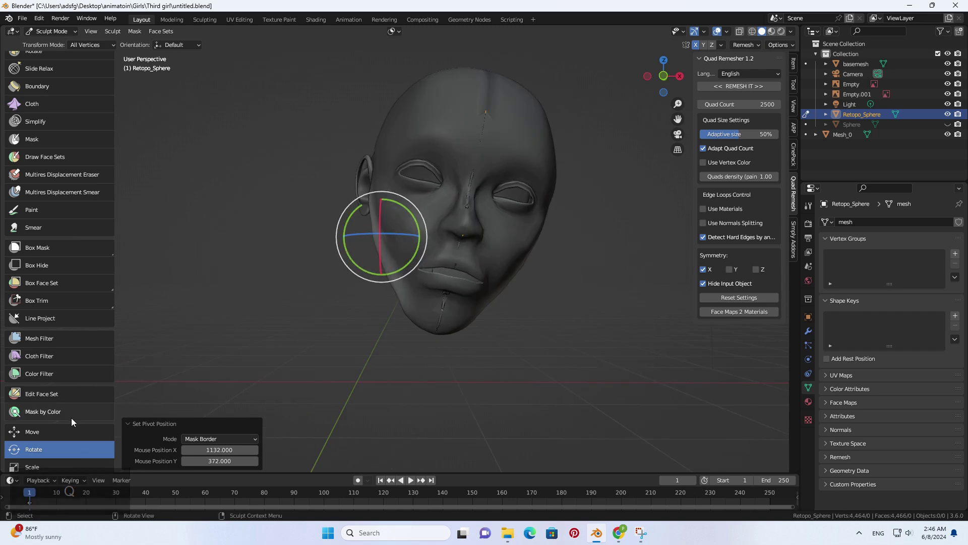
{"action": "left_click_drag", "start_coordinate": [418, 235], "coordinate": [409, 237]}
{"action": "middle_click_drag", "start_coordinate": [409, 239], "coordinate": [398, 243]}
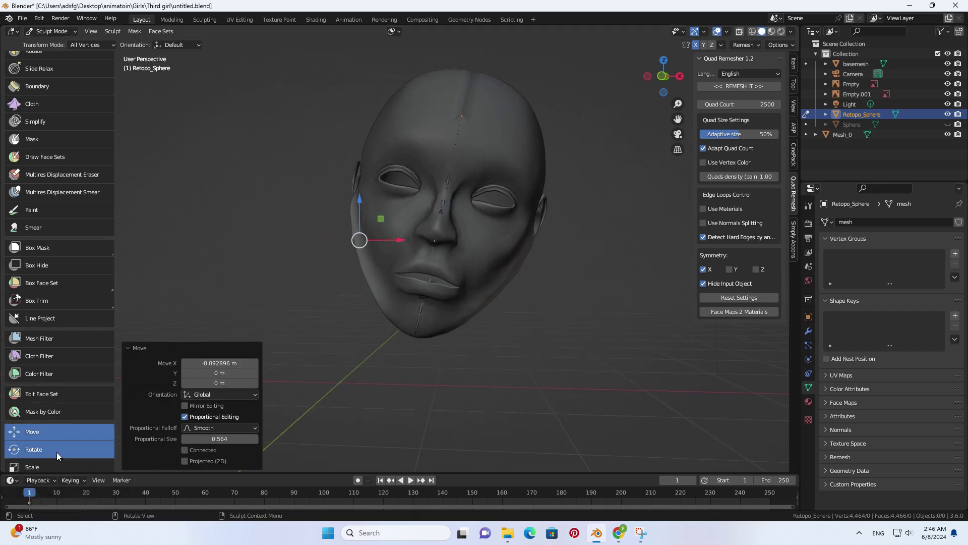
Rotate the unmasked part of the face 4.33° around the Y axis and return to Object Mode.
{"action": "left_click_drag", "start_coordinate": [378, 206], "coordinate": [384, 206]}
{"action": "middle_click_drag", "start_coordinate": [384, 206], "coordinate": [421, 227]}
{"action": "key", "text": "KP_1"}
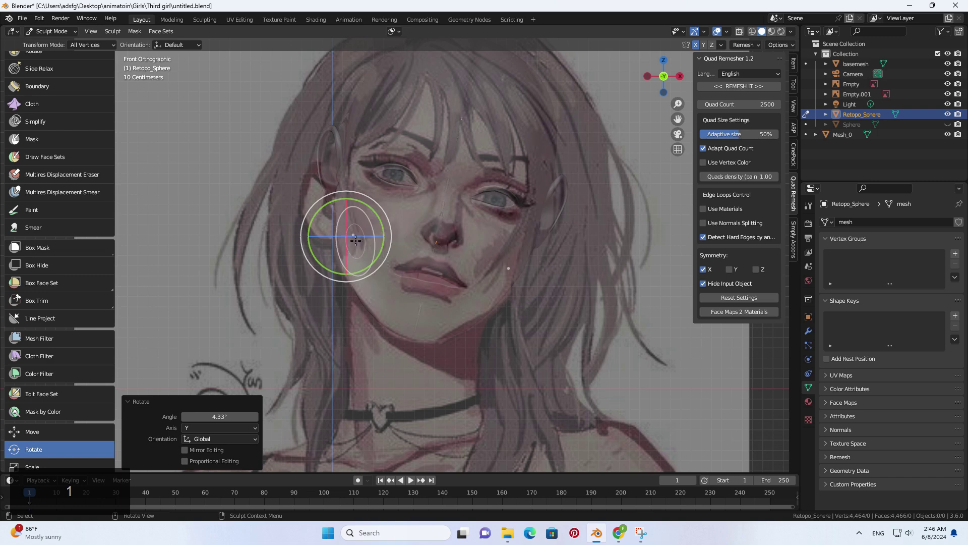
{"action": "key", "text": "a"}
{"action": "left_click", "coordinate": [49, 34]}
{"action": "left_click", "coordinate": [50, 43]}
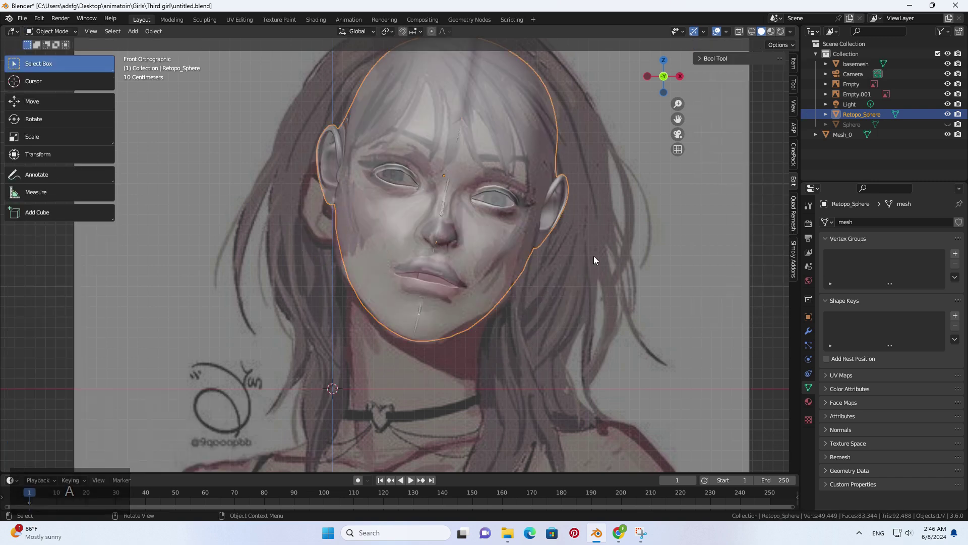
Undo the last Grab stroke on the face.
{"action": "left_click", "coordinate": [585, 268]}
{"action": "mouse_move", "coordinate": [482, 268]}
{"action": "middle_mouse_down"}
{"action": "mouse_move", "coordinate": [469, 251]}
{"action": "mouse_move", "coordinate": [407, 259]}
{"action": "middle_mouse_up"}
{"action": "mouse_move", "coordinate": [510, 306]}
{"action": "middle_mouse_down"}
{"action": "mouse_move", "coordinate": [552, 287]}
{"action": "mouse_move", "coordinate": [573, 304]}
{"action": "middle_mouse_up"}
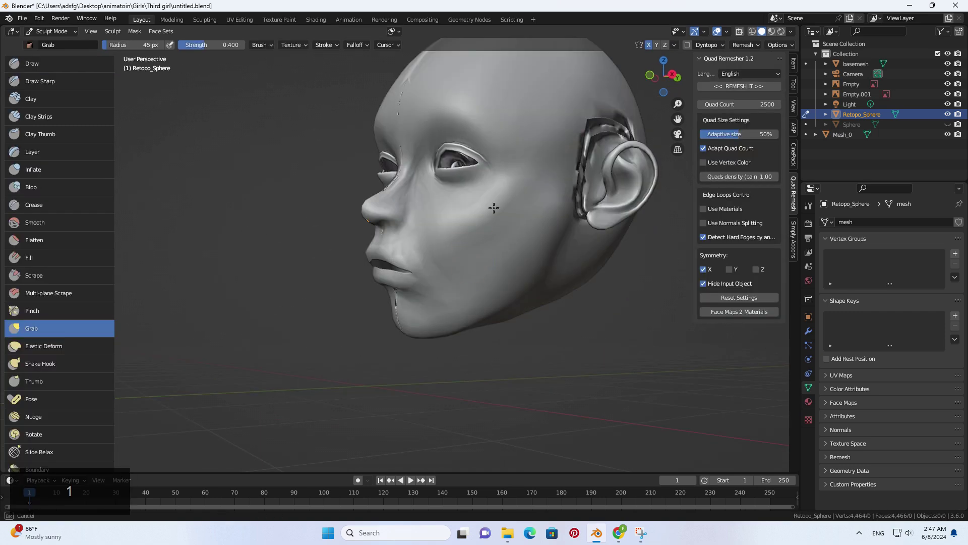
{"action": "key", "text": "ctrl+z"}
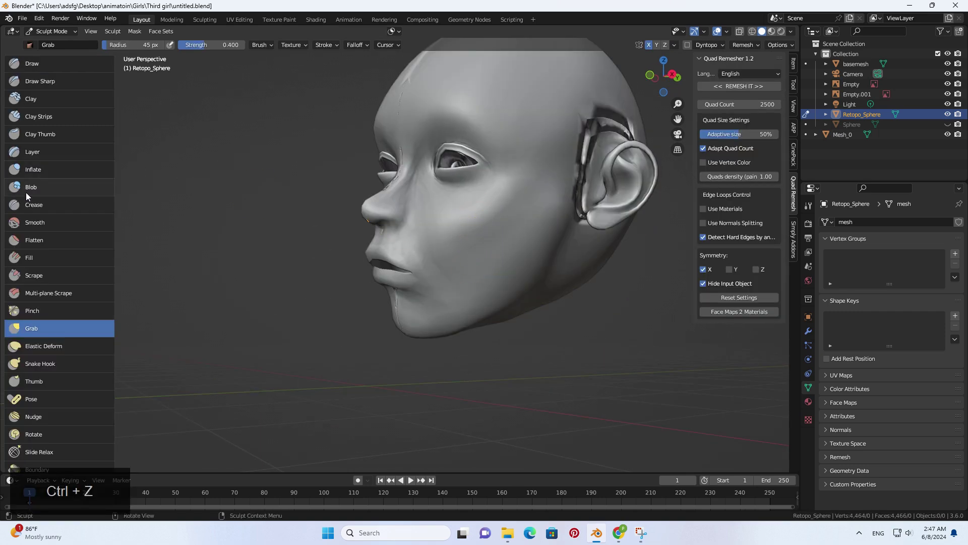
Try to add volume to the cheek with the Inflate/Deflate brush at a 69 px radius.
{"action": "left_click", "coordinate": [40, 169]}
{"action": "key", "text": "f"}
{"action": "mouse_move", "coordinate": [442, 286]}
{"action": "middle_mouse_down"}
{"action": "mouse_move", "coordinate": [494, 252]}
{"action": "mouse_move", "coordinate": [444, 283]}
{"action": "middle_mouse_up"}
{"action": "key", "text": "f"}
{"action": "left_click", "coordinate": [494, 220]}
{"action": "left_click_drag", "start_coordinate": [486, 242], "coordinate": [485, 260]}
{"action": "middle_click_drag", "start_coordinate": [498, 219], "coordinate": [504, 327]}
{"action": "scroll", "coordinate": [583, 302], "scroll_direction": "down", "scroll_amount": 2}
{"action": "key", "text": "KP_1"}
{"action": "scroll", "coordinate": [434, 323], "scroll_direction": "up", "scroll_amount": 3}
{"action": "middle_click_drag", "start_coordinate": [430, 323], "coordinate": [399, 336]}
{"action": "mouse_move", "coordinate": [462, 282]}
{"action": "middle_mouse_down"}
{"action": "mouse_move", "coordinate": [510, 297]}
{"action": "mouse_move", "coordinate": [446, 358]}
{"action": "mouse_move", "coordinate": [476, 281]}
{"action": "mouse_move", "coordinate": [462, 211]}
{"action": "mouse_move", "coordinate": [444, 250]}
{"action": "mouse_move", "coordinate": [406, 256]}
{"action": "mouse_move", "coordinate": [488, 267]}
{"action": "middle_mouse_up"}
{"action": "key", "text": "ctrl+z"}
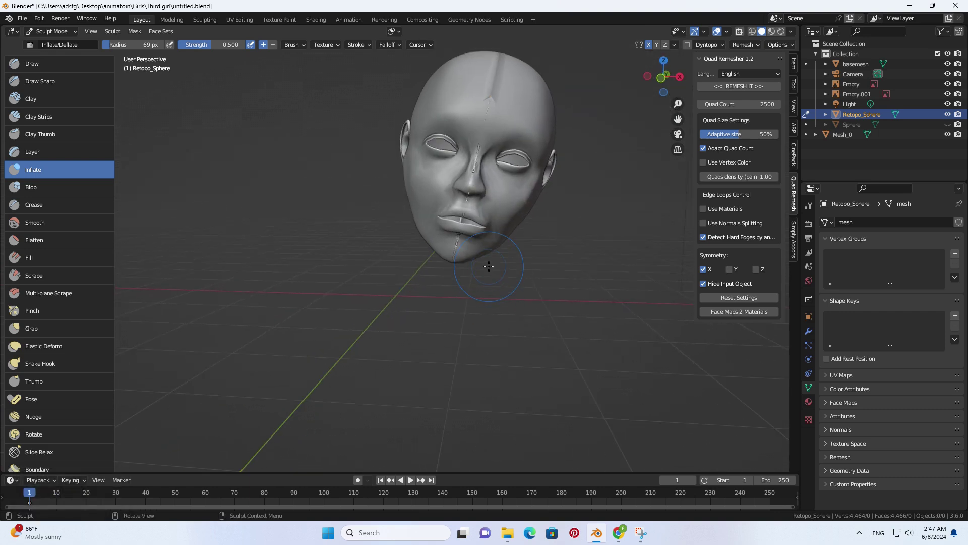
Turn off the Cavity and Shadow options in the viewport shading settings.
{"action": "scroll", "coordinate": [488, 242], "scroll_direction": "up", "scroll_amount": 2}
{"action": "middle_click_drag", "start_coordinate": [489, 216], "coordinate": [439, 282], "text": "shift"}
{"action": "left_click", "coordinate": [792, 32]}
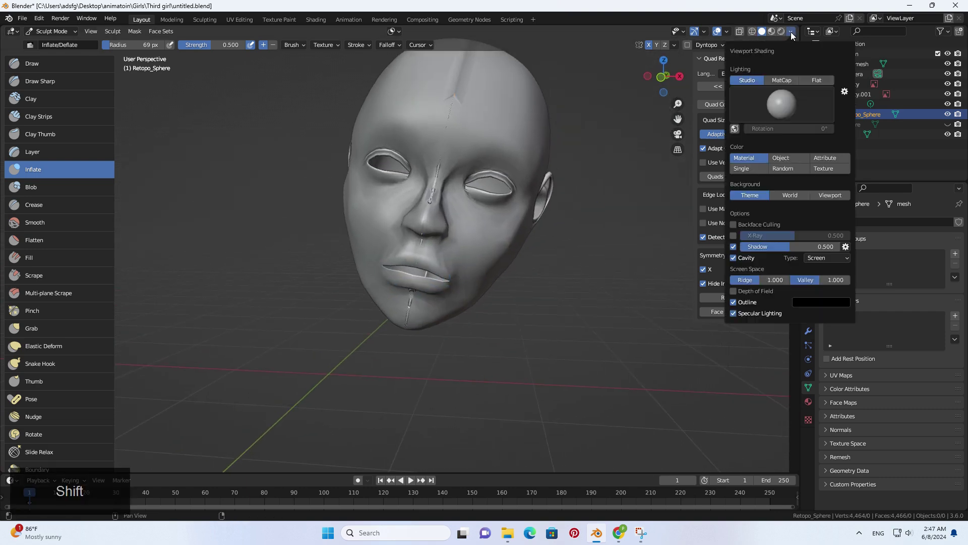
{"action": "left_click", "coordinate": [734, 258]}
{"action": "left_click", "coordinate": [733, 247]}
{"action": "scroll", "coordinate": [519, 285], "scroll_direction": "down", "scroll_amount": 2}
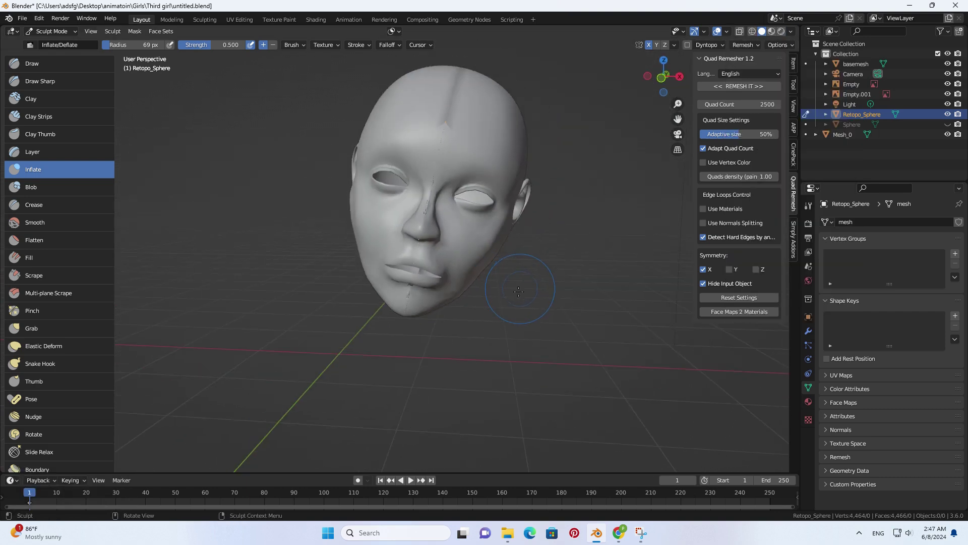
{"action": "middle_click_drag", "start_coordinate": [496, 307], "coordinate": [526, 312]}
Select the edge under the nose in Edit Mode and try to move and scale it with smooth proportional editing.
{"action": "scroll", "coordinate": [434, 291], "scroll_direction": "up", "scroll_amount": 4}
{"action": "scroll", "coordinate": [524, 291], "scroll_direction": "up", "scroll_amount": 3}
{"action": "key", "text": "Tab"}
{"action": "left_click", "coordinate": [519, 268]}
{"action": "key", "text": "g"}
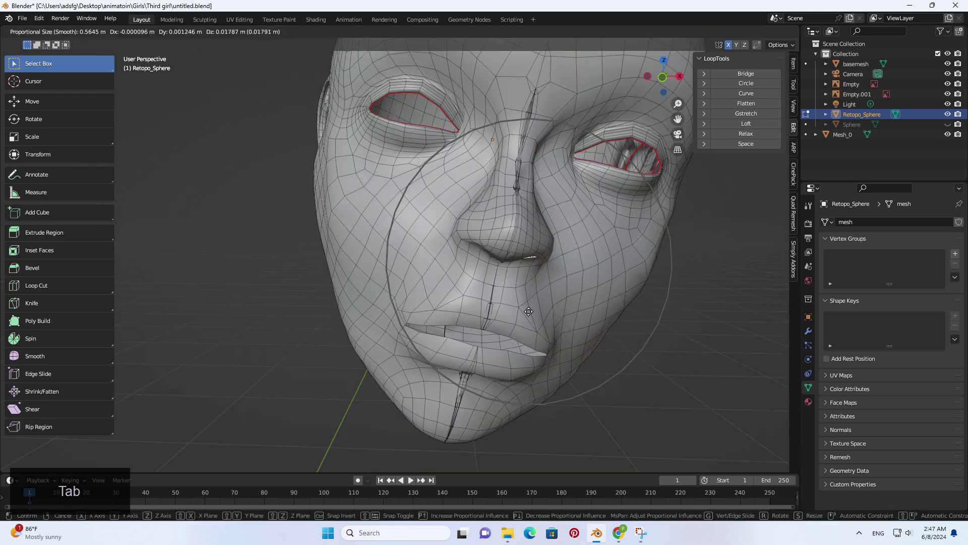
{"action": "left_click", "coordinate": [529, 310]}
{"action": "key", "text": "s"}
{"action": "right_click", "coordinate": [528, 312]}
Turn off proportional editing, reposition the edge under the nose and return to Sculpt Mode.
{"action": "key", "text": "o"}
{"action": "key", "text": "g"}
{"action": "left_click", "coordinate": [530, 276]}
{"action": "mouse_move", "coordinate": [530, 276]}
{"action": "middle_mouse_down"}
{"action": "mouse_move", "coordinate": [529, 235]}
{"action": "mouse_move", "coordinate": [528, 278]}
{"action": "middle_mouse_up"}
{"action": "key", "text": "g"}
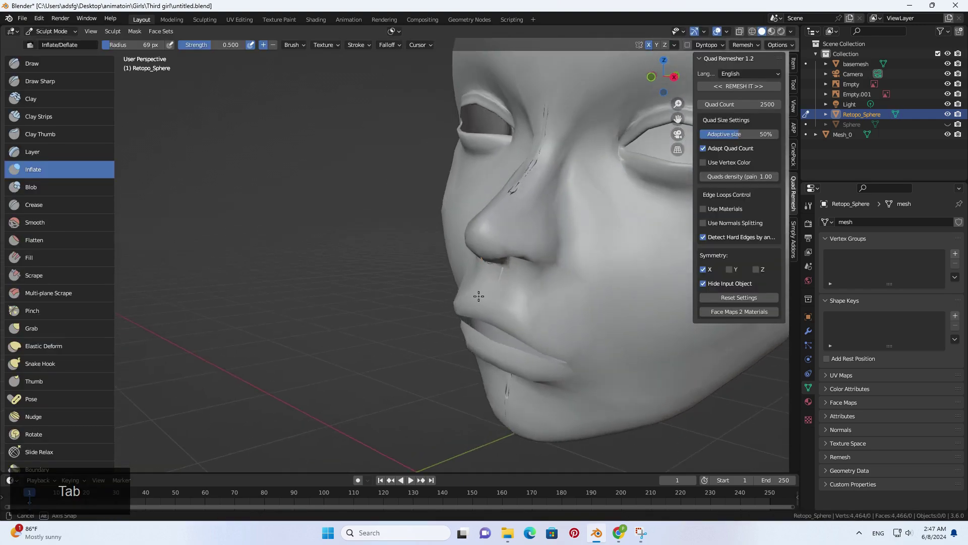
{"action": "middle_click_drag", "start_coordinate": [479, 292], "coordinate": [509, 292]}
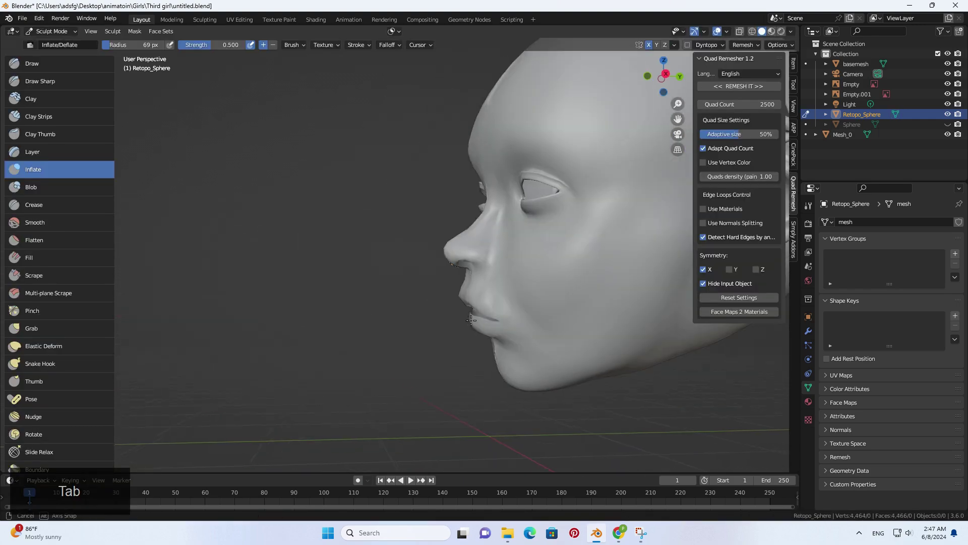